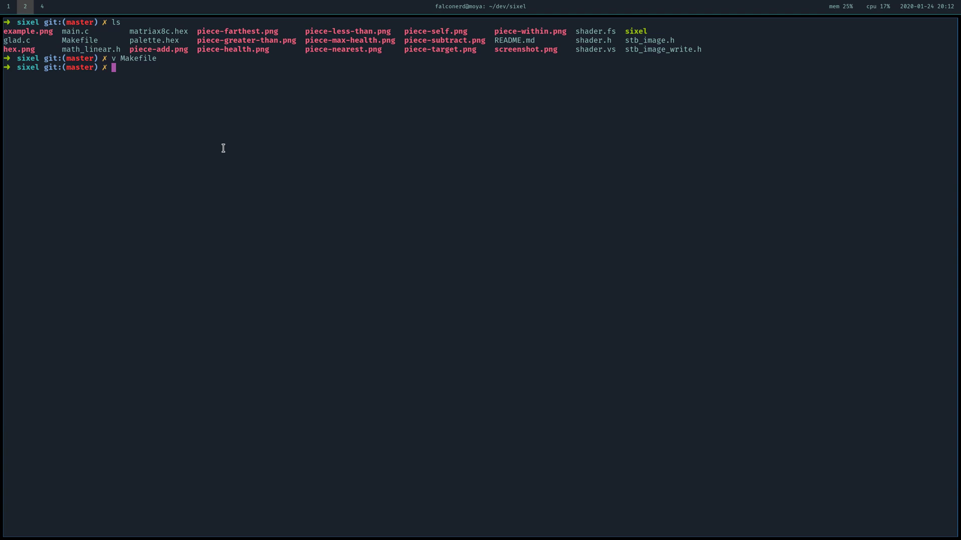
- Review the sixel GitHub README's CLI Options and Controls tables, then start a new tab
{"action": "key", "text": "super+1"}
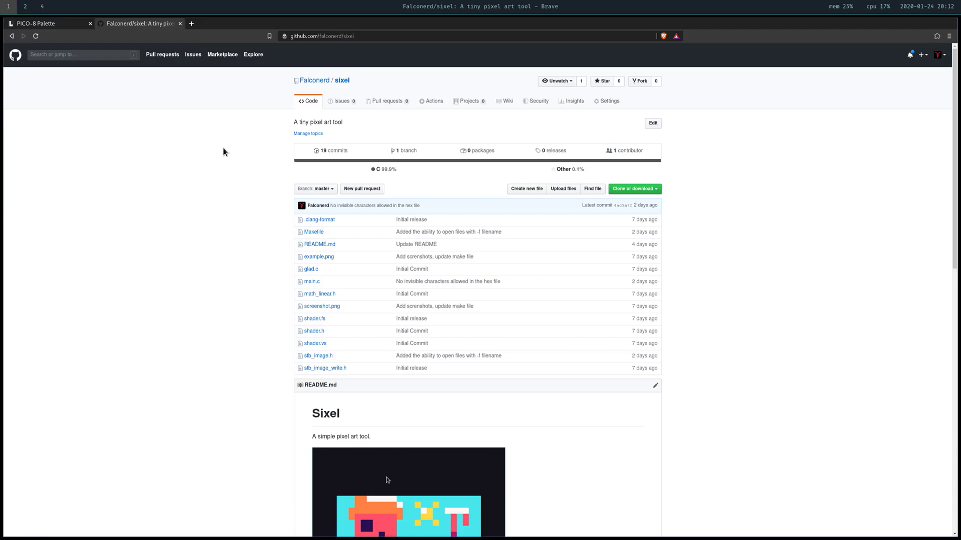
{"action": "scroll", "coordinate": [200, 190], "scroll_direction": "down", "scroll_amount": 3}
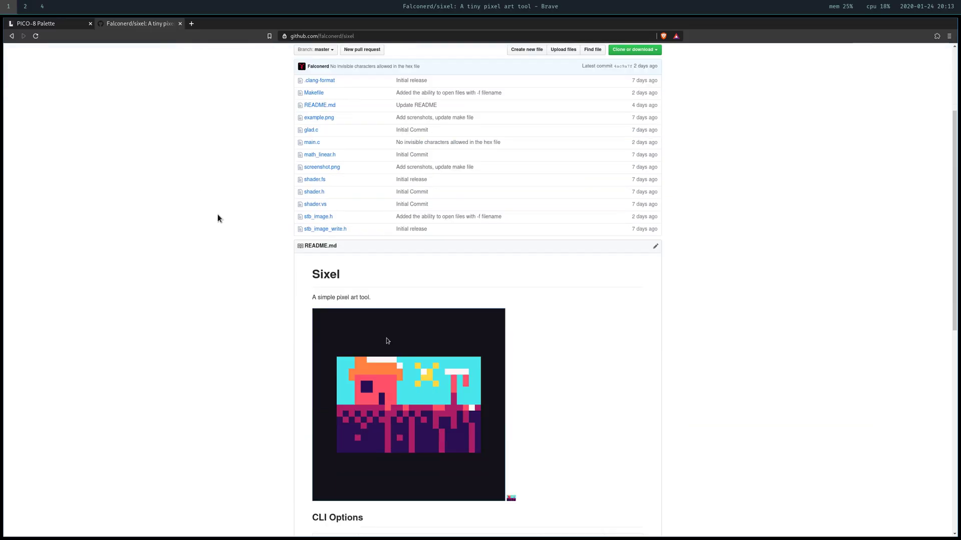
{"action": "scroll", "coordinate": [237, 274], "scroll_direction": "down", "scroll_amount": 3}
{"action": "scroll", "coordinate": [241, 265], "scroll_direction": "up", "scroll_amount": 3}
{"action": "scroll", "coordinate": [218, 302], "scroll_direction": "up", "scroll_amount": 1}
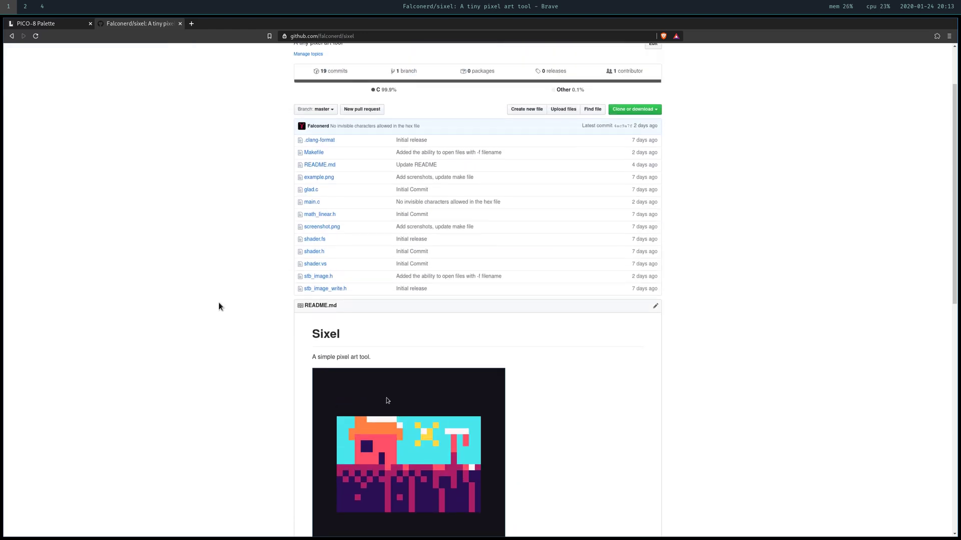
{"action": "scroll", "coordinate": [219, 302], "scroll_direction": "down", "scroll_amount": 5}
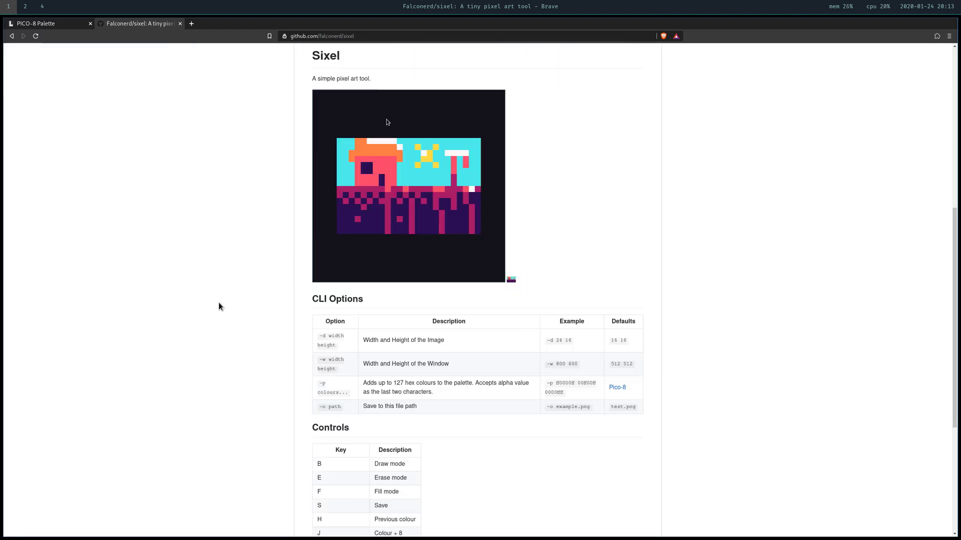
{"action": "scroll", "coordinate": [218, 304], "scroll_direction": "down", "scroll_amount": 5}
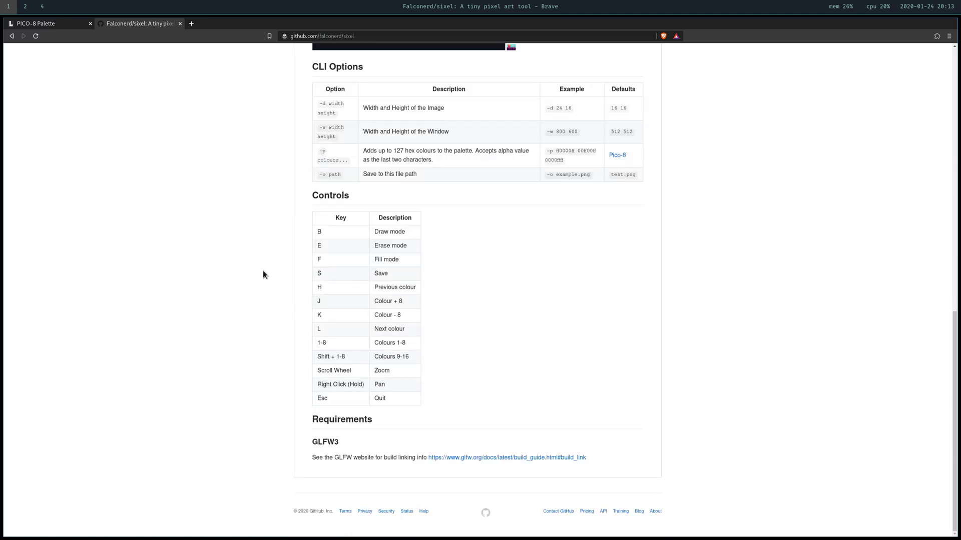
{"action": "scroll", "coordinate": [263, 270], "scroll_direction": "up", "scroll_amount": 10}
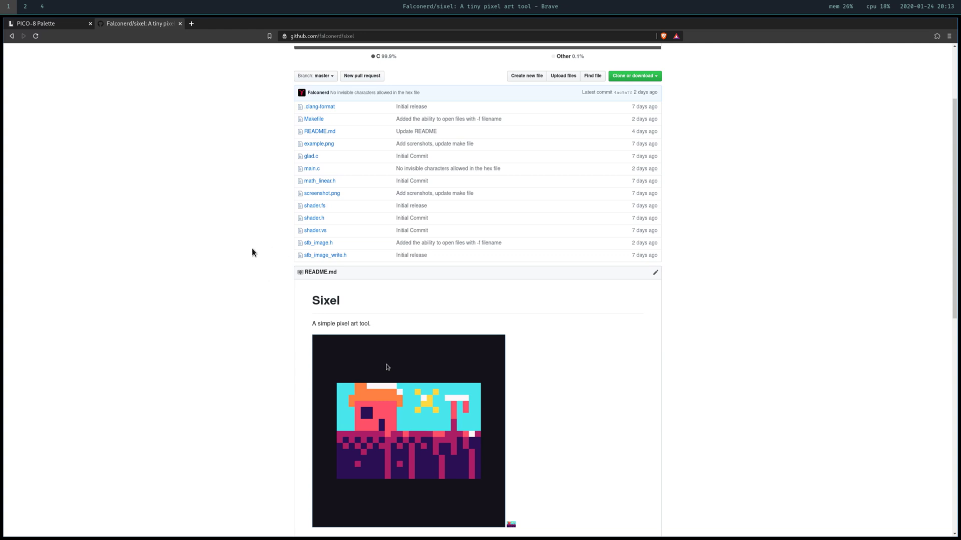
{"action": "scroll", "coordinate": [247, 251], "scroll_direction": "down", "scroll_amount": 8}
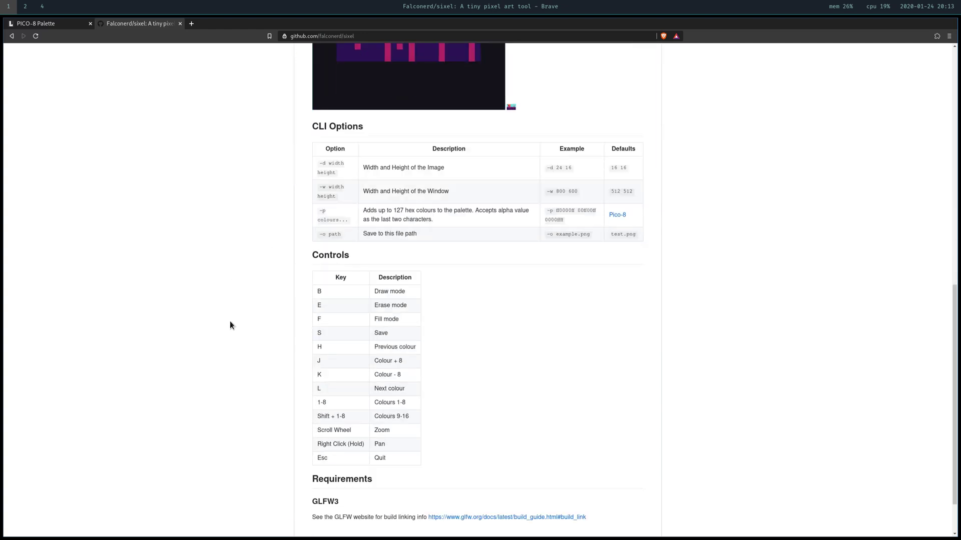
{"action": "scroll", "coordinate": [625, 323], "scroll_direction": "up", "scroll_amount": 2}
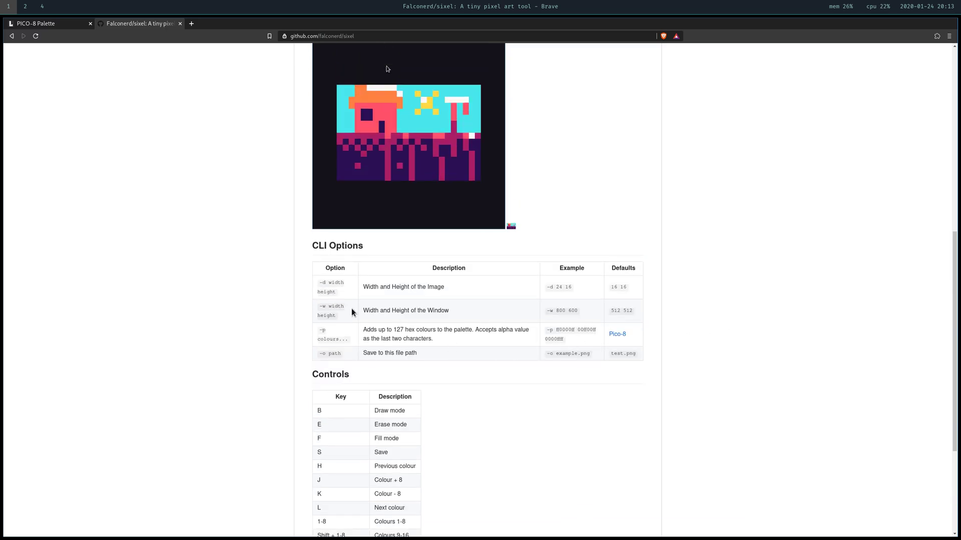
{"action": "scroll", "coordinate": [277, 322], "scroll_direction": "down", "scroll_amount": 2}
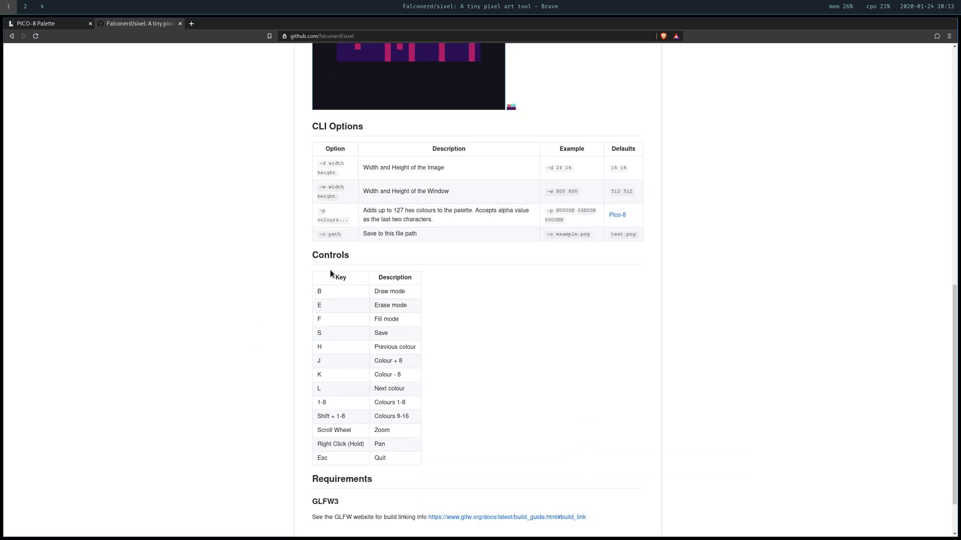
{"action": "scroll", "coordinate": [329, 269], "scroll_direction": "up", "scroll_amount": 2}
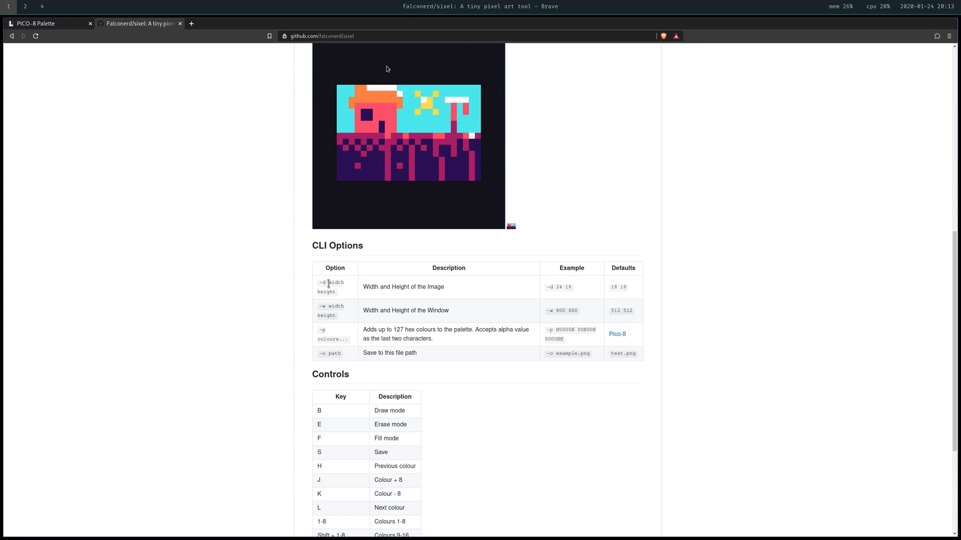
{"action": "scroll", "coordinate": [430, 280], "scroll_direction": "down", "scroll_amount": 2}
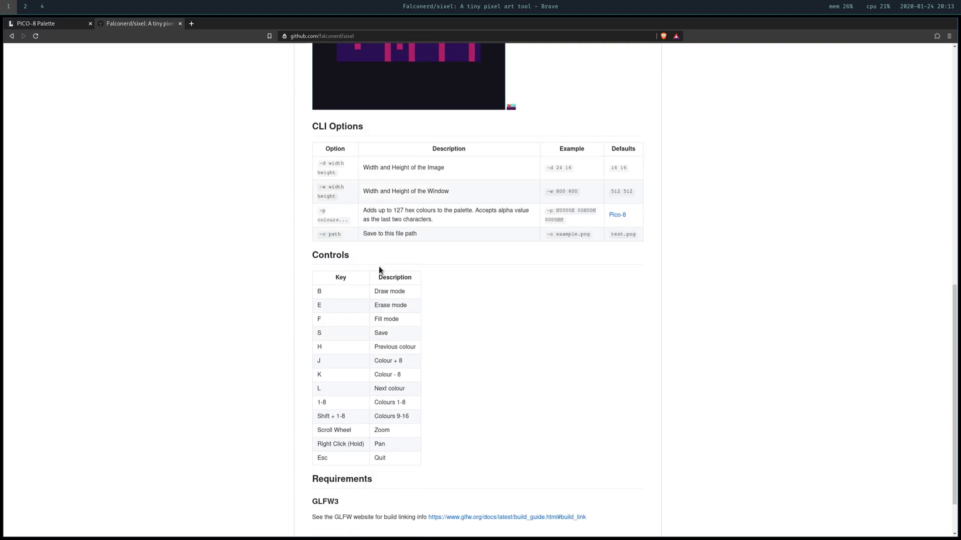
{"action": "scroll", "coordinate": [391, 275], "scroll_direction": "down", "scroll_amount": 1}
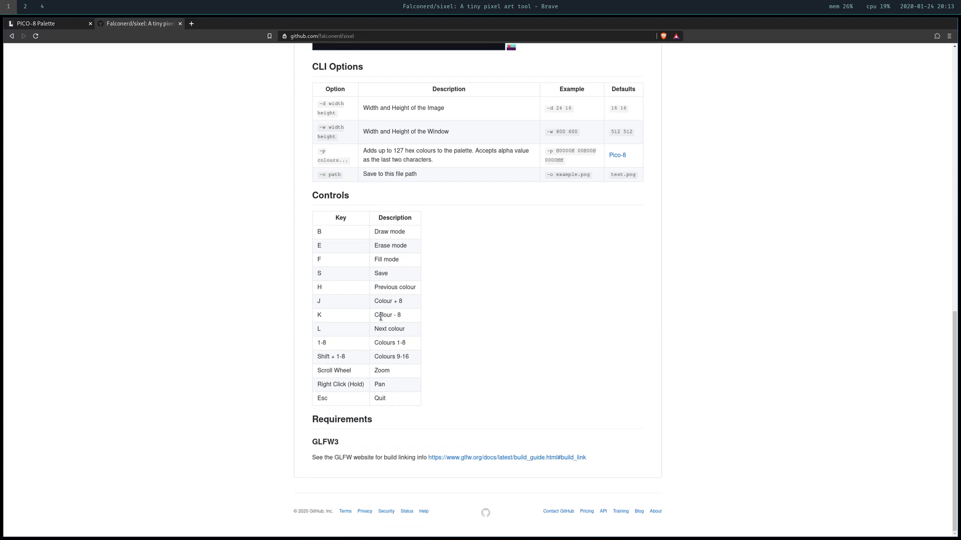
{"action": "scroll", "coordinate": [383, 318], "scroll_direction": "up", "scroll_amount": 5}
{"action": "scroll", "coordinate": [382, 318], "scroll_direction": "down", "scroll_amount": 3}
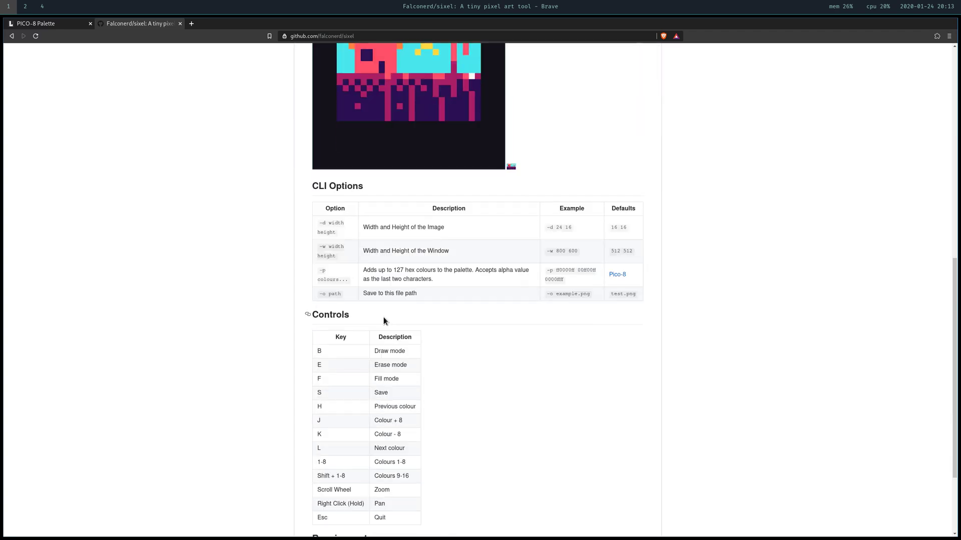
{"action": "scroll", "coordinate": [383, 317], "scroll_direction": "up", "scroll_amount": 3}
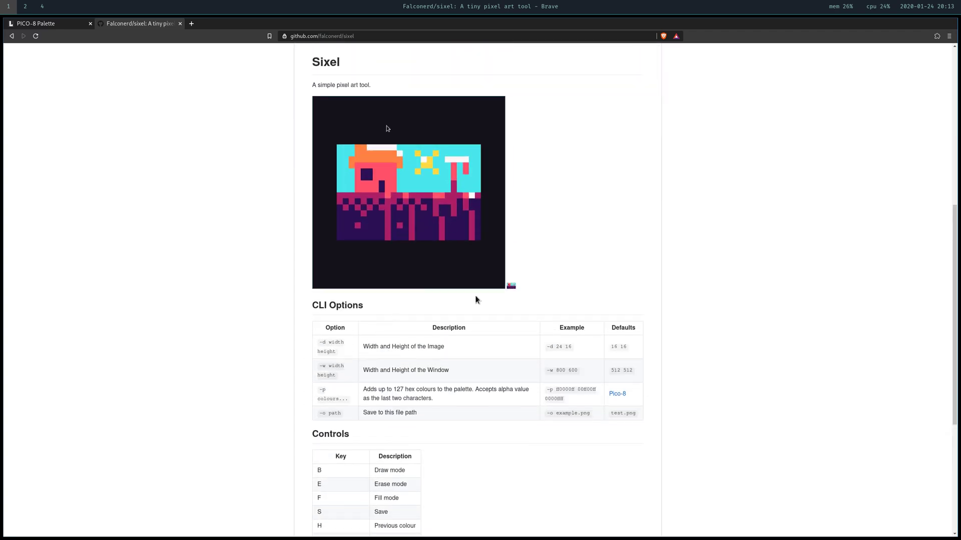
{"action": "scroll", "coordinate": [382, 365], "scroll_direction": "down", "scroll_amount": 4}
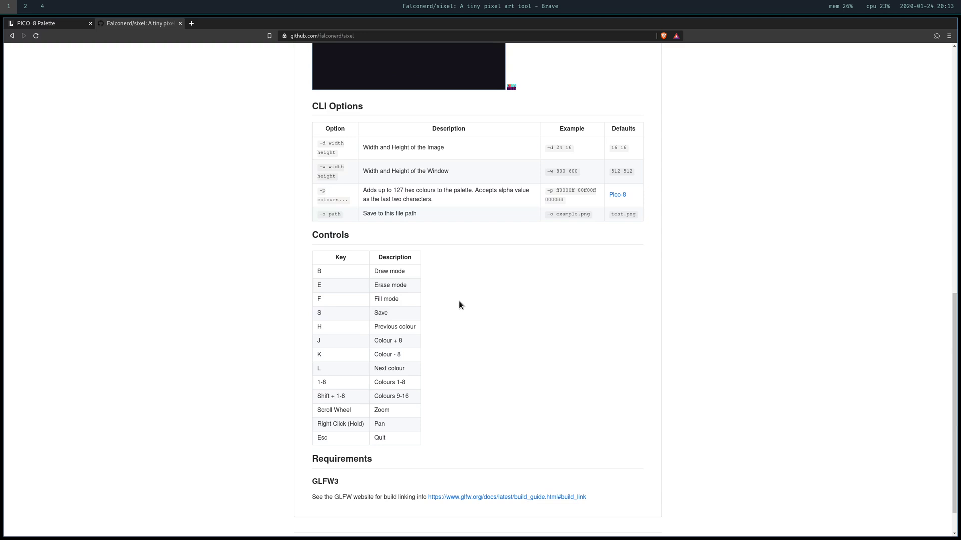
{"action": "scroll", "coordinate": [461, 293], "scroll_direction": "up", "scroll_amount": 10}
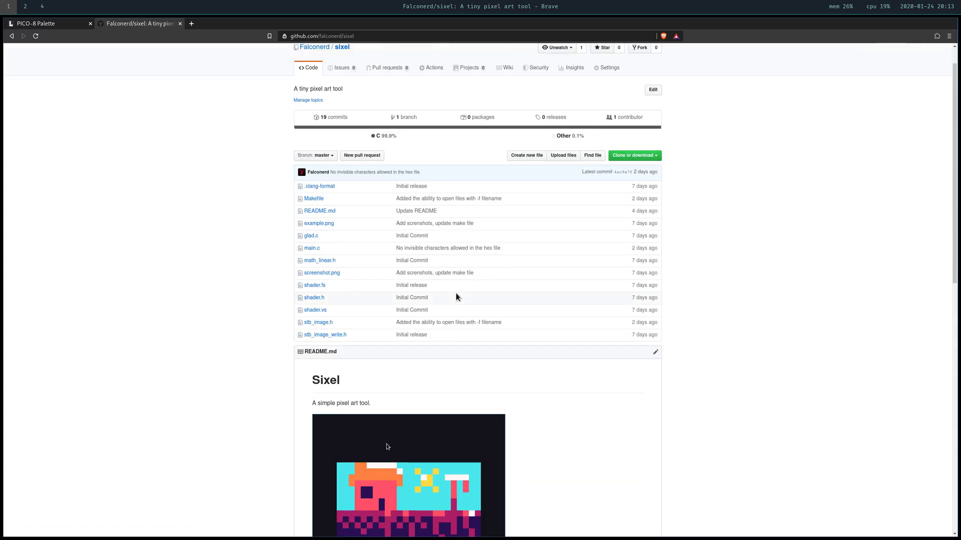
{"action": "scroll", "coordinate": [456, 293], "scroll_direction": "down", "scroll_amount": 5}
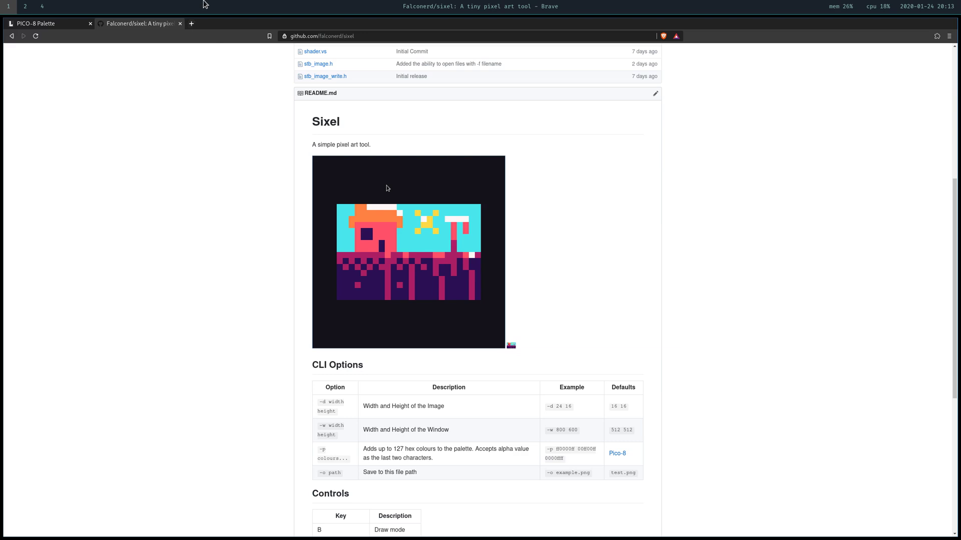
{"action": "left_click", "coordinate": [192, 24]}
- Load aseprite.org, browse its features down to the $14.99 price, and return to the top
{"action": "type", "text": "aseprite.org"}
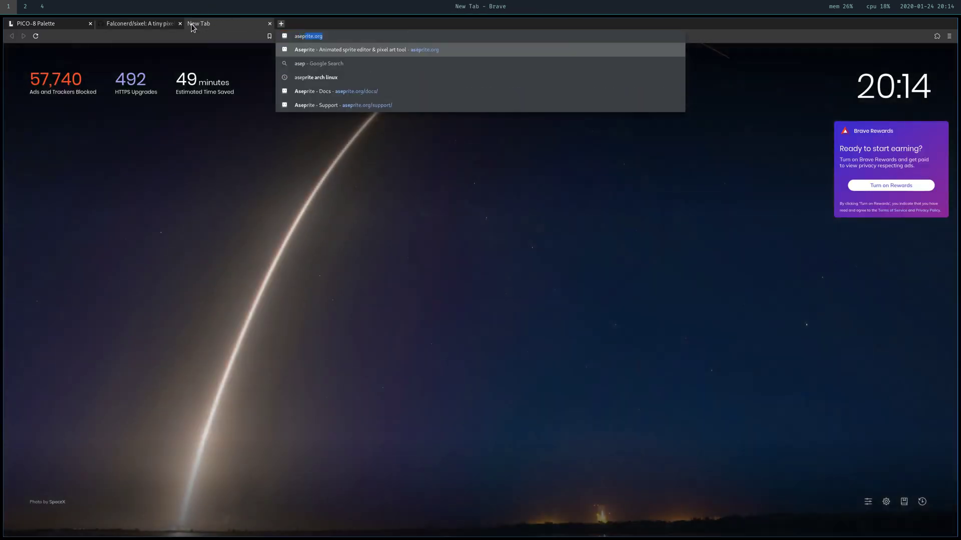
{"action": "key", "text": "Return"}
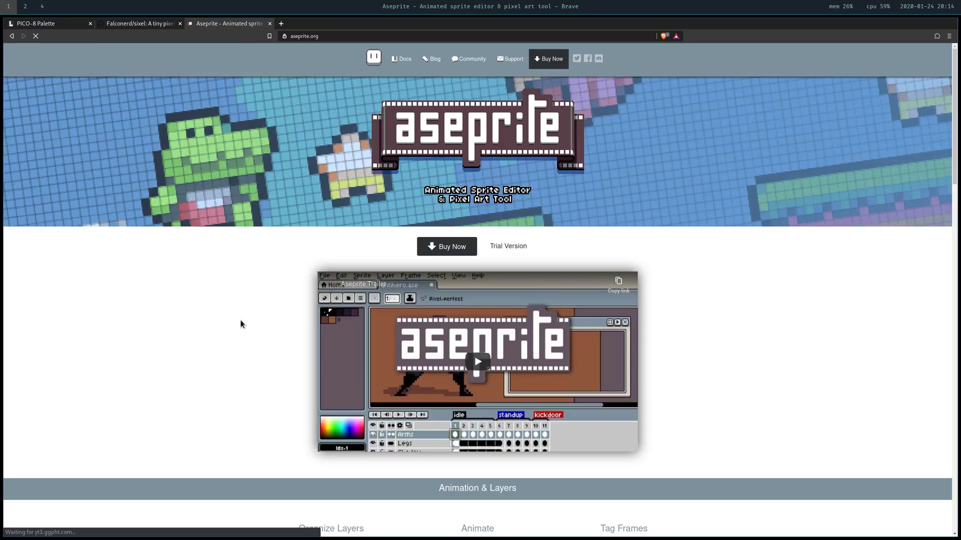
{"action": "scroll", "coordinate": [241, 323], "scroll_direction": "down", "scroll_amount": 4}
{"action": "scroll", "coordinate": [504, 234], "scroll_direction": "down", "scroll_amount": 3}
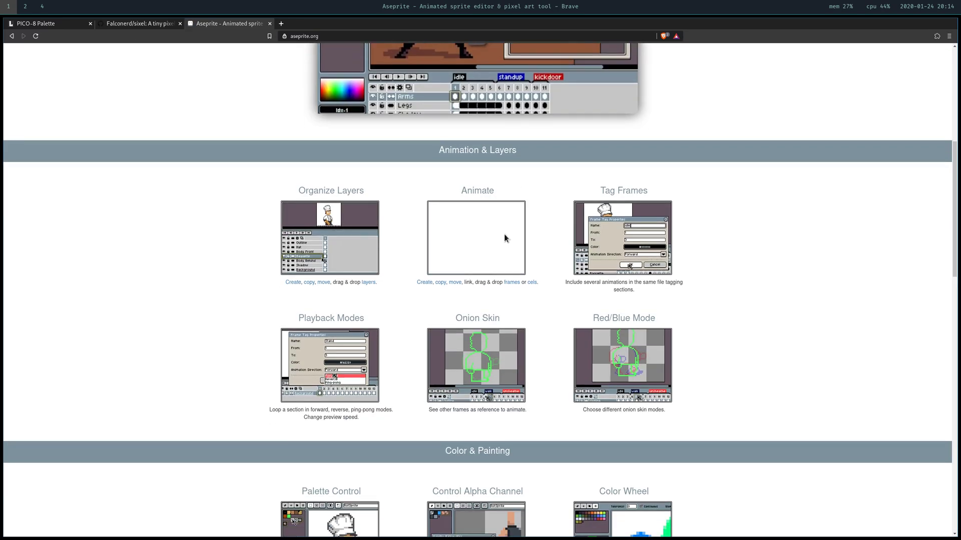
{"action": "scroll", "coordinate": [503, 236], "scroll_direction": "down", "scroll_amount": 5}
{"action": "scroll", "coordinate": [503, 236], "scroll_direction": "down", "scroll_amount": 6}
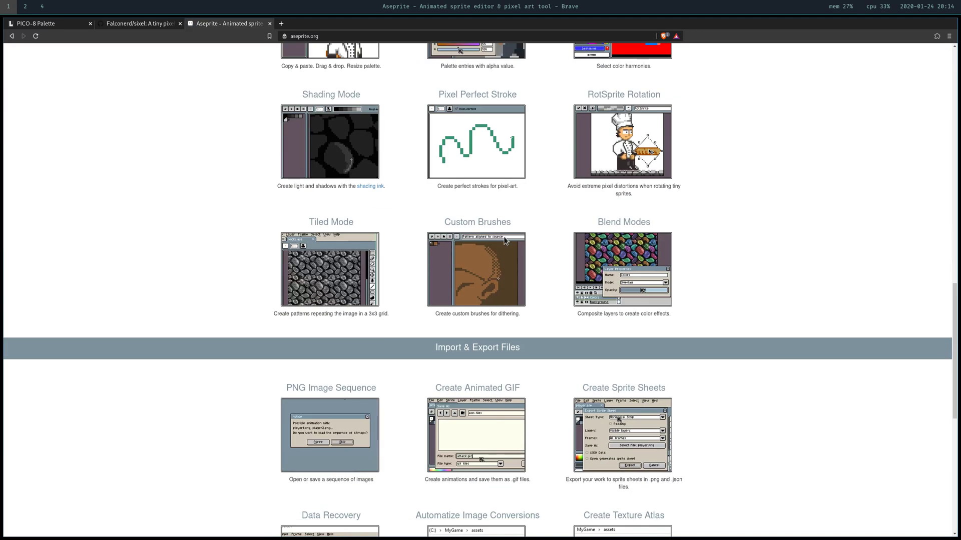
{"action": "scroll", "coordinate": [530, 295], "scroll_direction": "down", "scroll_amount": 8}
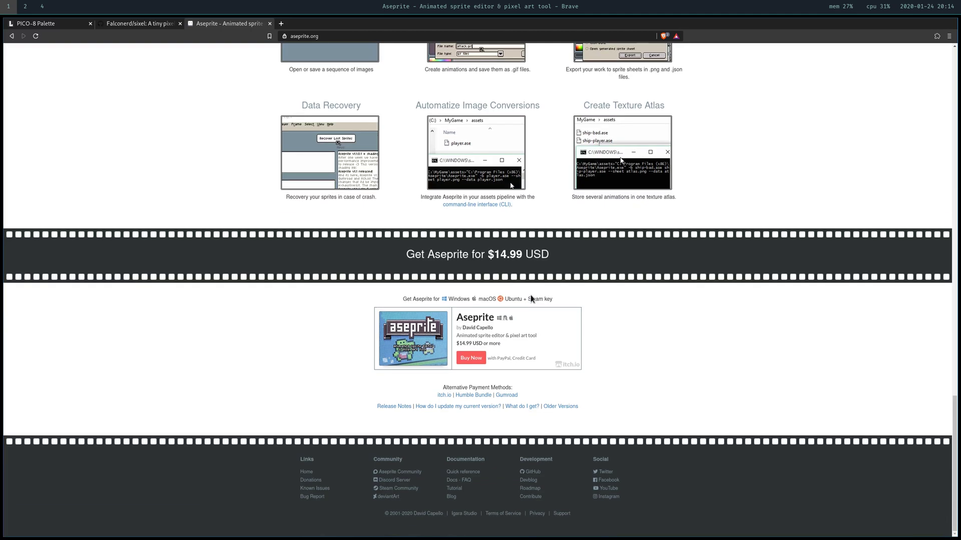
{"action": "key", "text": "Home"}
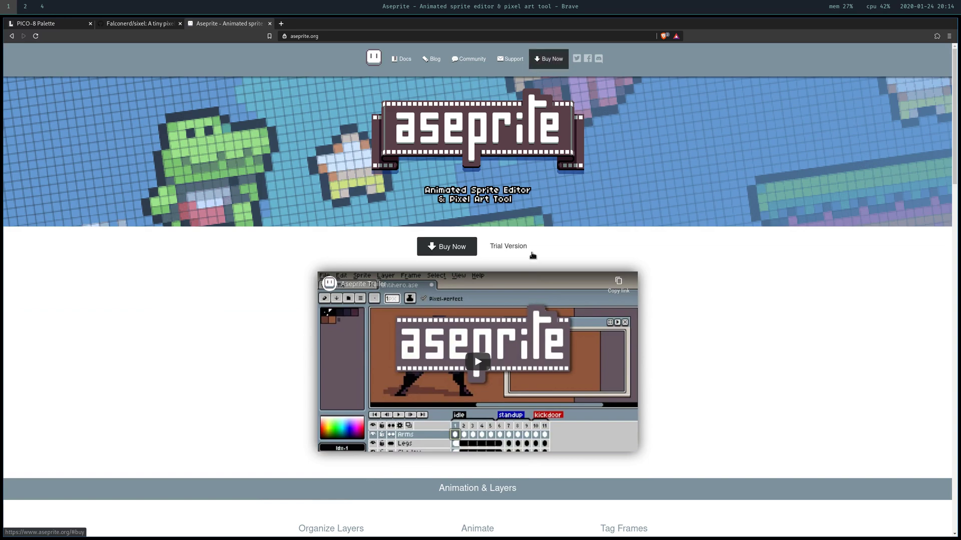
{"action": "scroll", "coordinate": [530, 358], "scroll_direction": "down", "scroll_amount": 10}
{"action": "key", "text": "Home"}
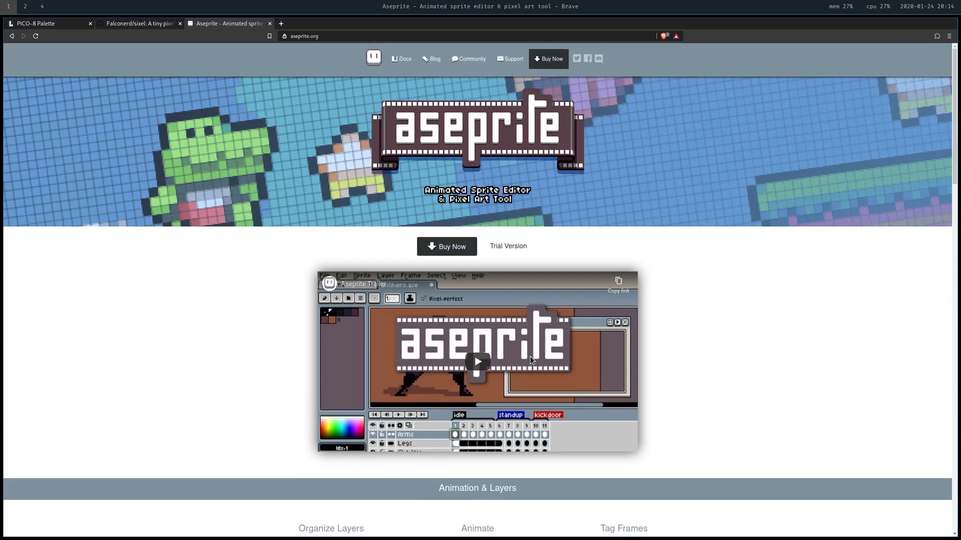
- Search Google for 'aseprite.org aur' and open the aseprite-git AUR result in its own tab
{"action": "key", "text": "ctrl+t"}
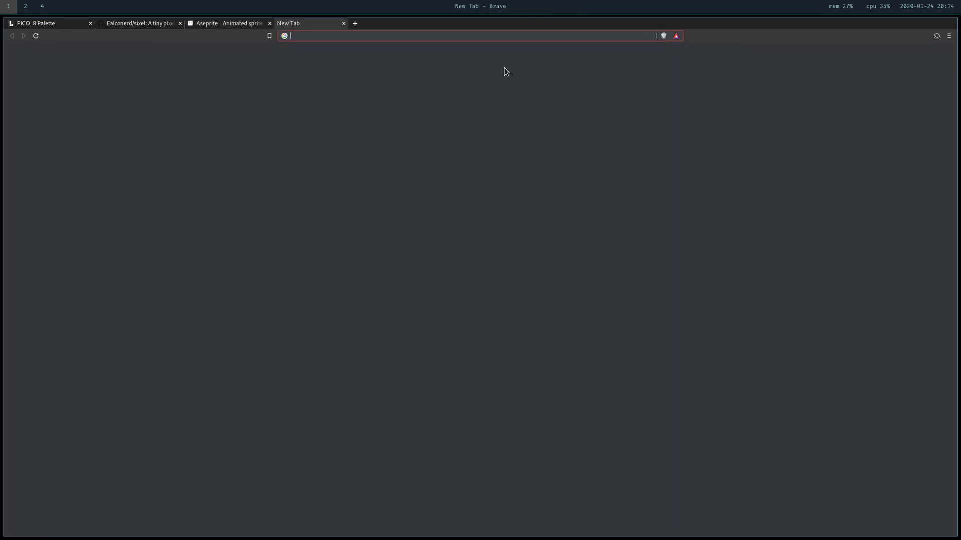
{"action": "type", "text": "ase"}
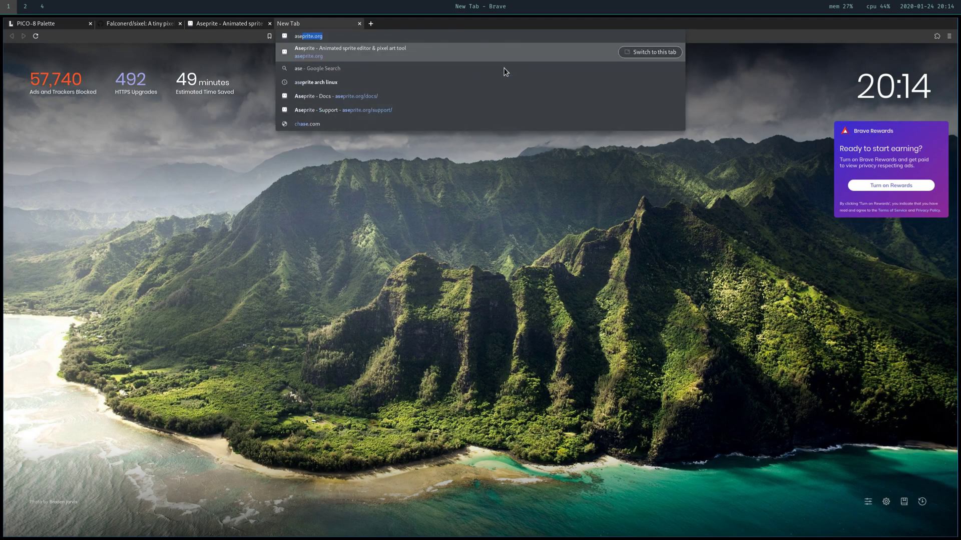
{"action": "key", "text": "BackSpace"}
{"action": "key", "text": "BackSpace"}
{"action": "key", "text": "BackSpace"}
{"action": "key", "text": "Escape"}
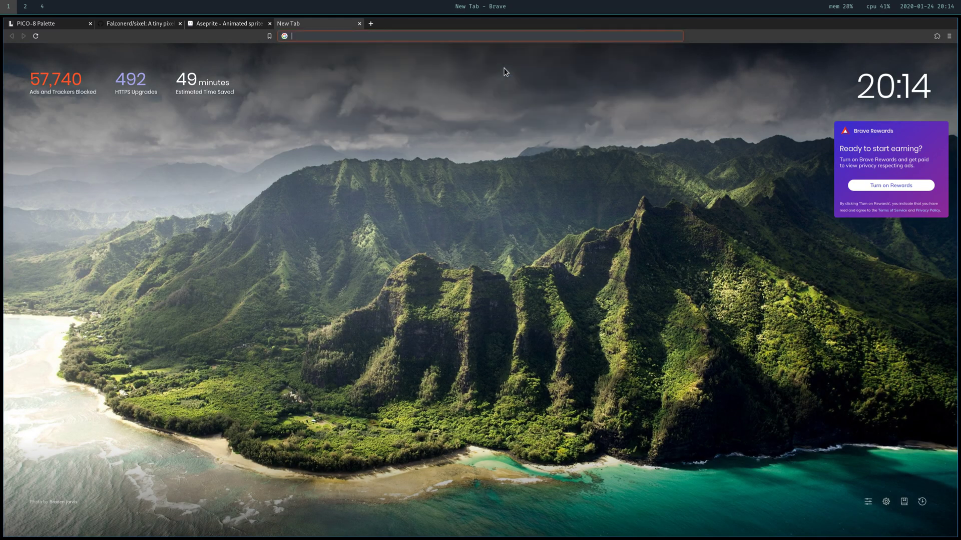
{"action": "type", "text": "seprite.org aur"}
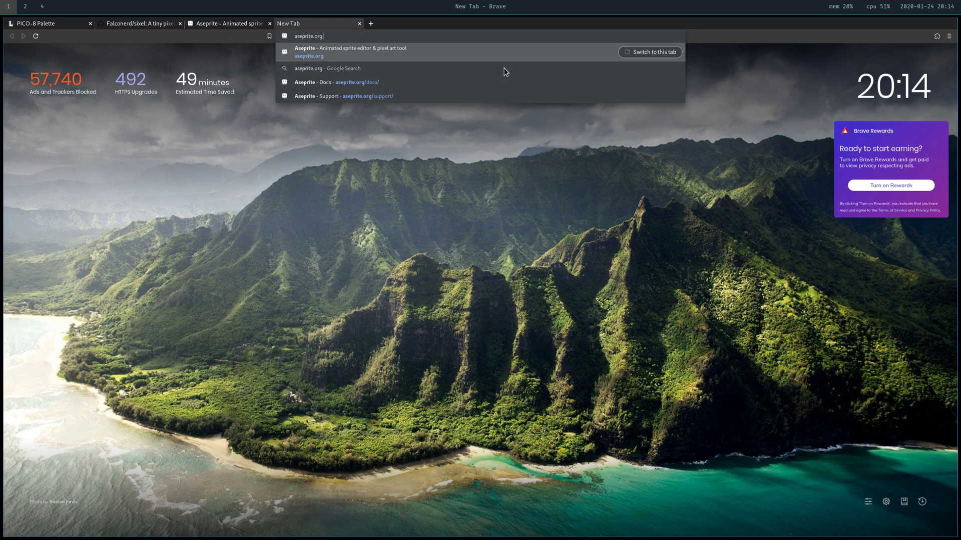
{"action": "key", "text": "Return"}
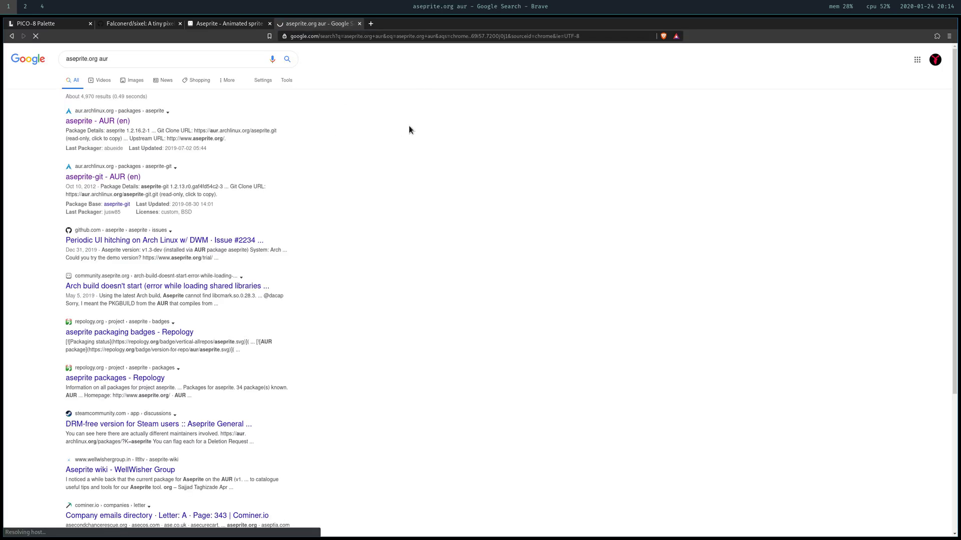
{"action": "middle_click", "coordinate": [105, 178]}
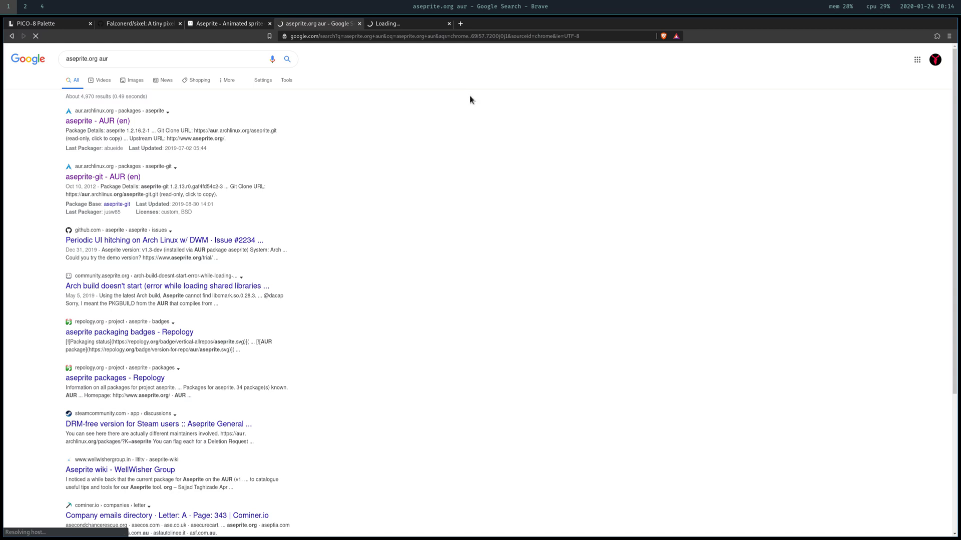
{"action": "left_click", "coordinate": [380, 24]}
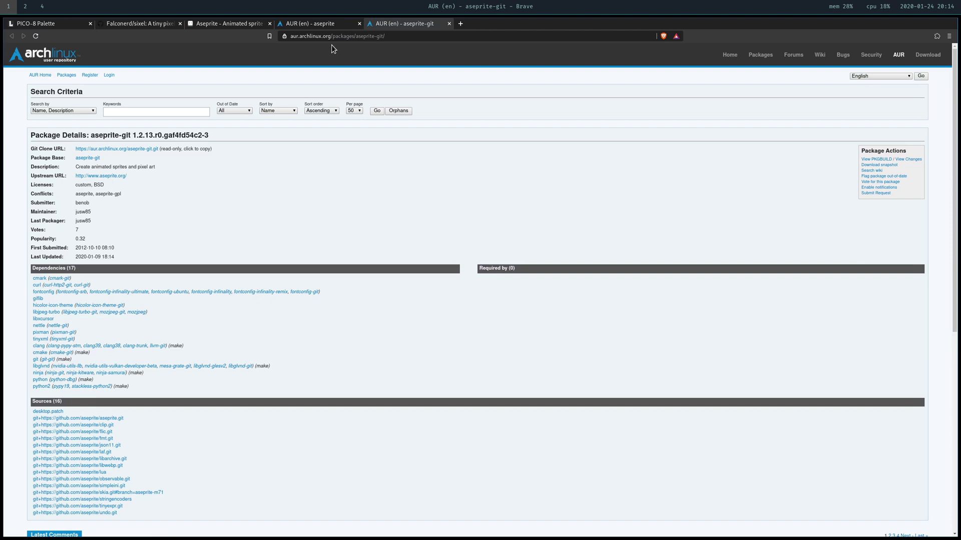
- Compare the aseprite and aseprite-git AUR package pages by scrolling through each
{"action": "left_click", "coordinate": [313, 24]}
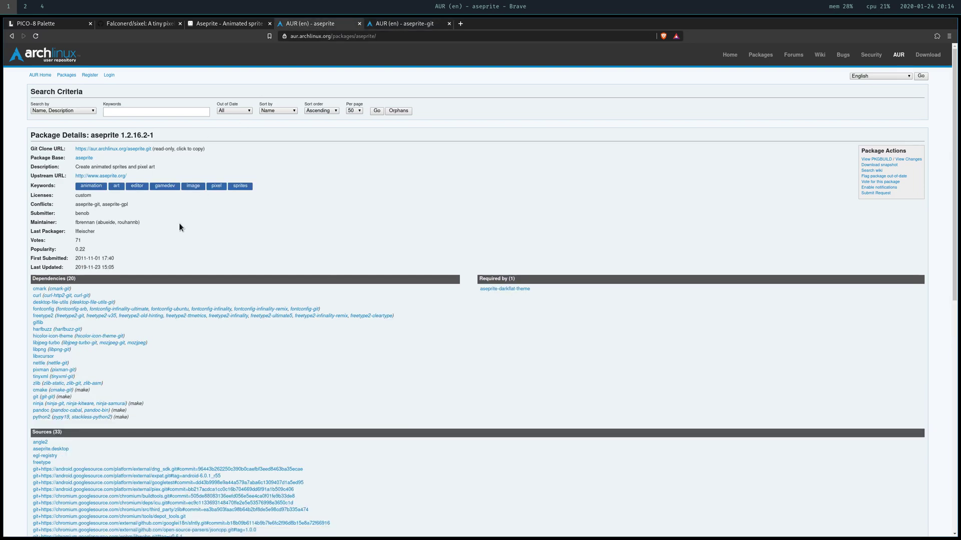
{"action": "scroll", "coordinate": [315, 312], "scroll_direction": "down", "scroll_amount": 5}
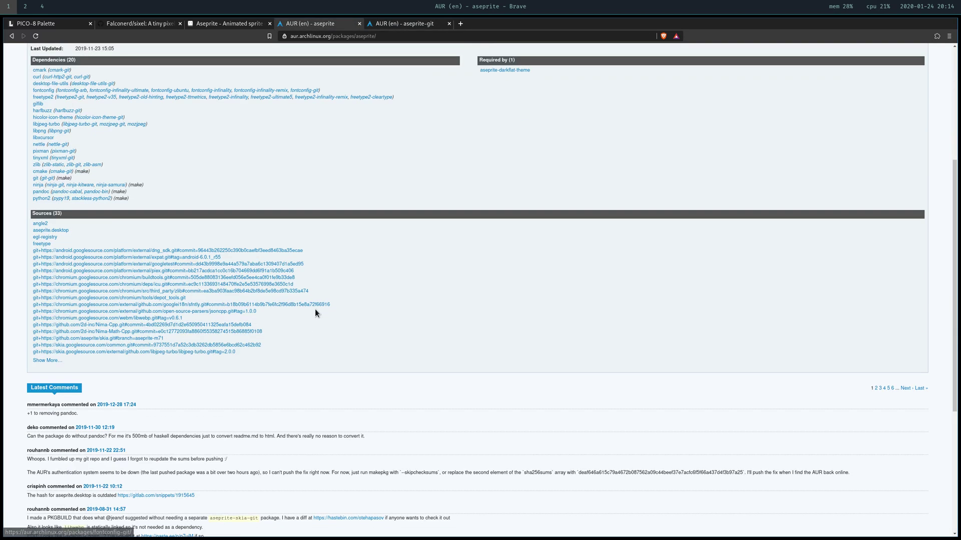
{"action": "scroll", "coordinate": [315, 314], "scroll_direction": "down", "scroll_amount": 5}
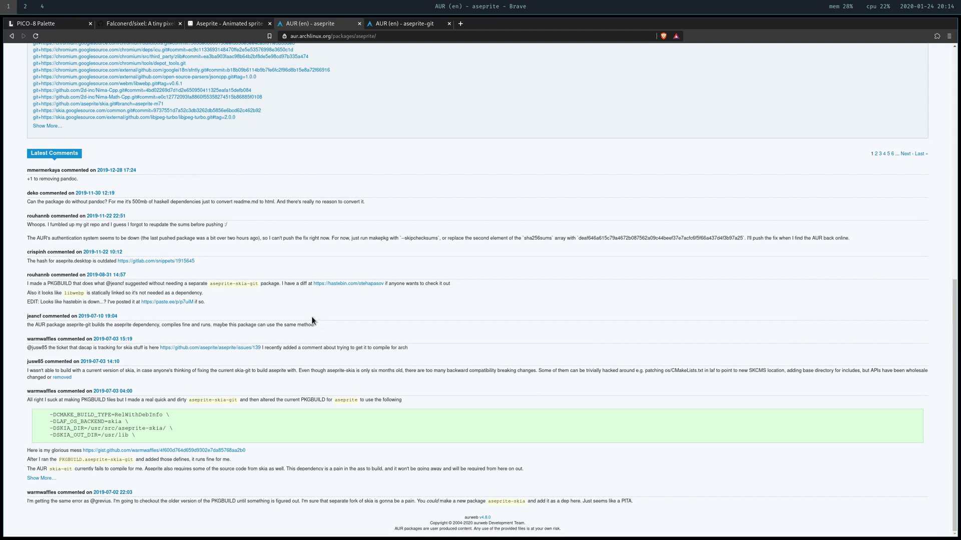
{"action": "scroll", "coordinate": [311, 316], "scroll_direction": "up", "scroll_amount": 10}
{"action": "scroll", "coordinate": [310, 316], "scroll_direction": "down", "scroll_amount": 1}
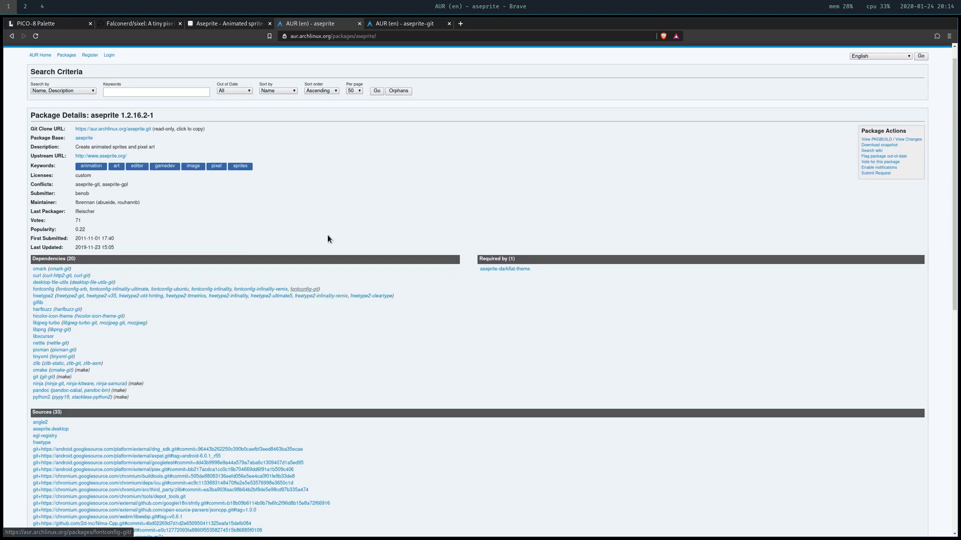
{"action": "left_click", "coordinate": [400, 25]}
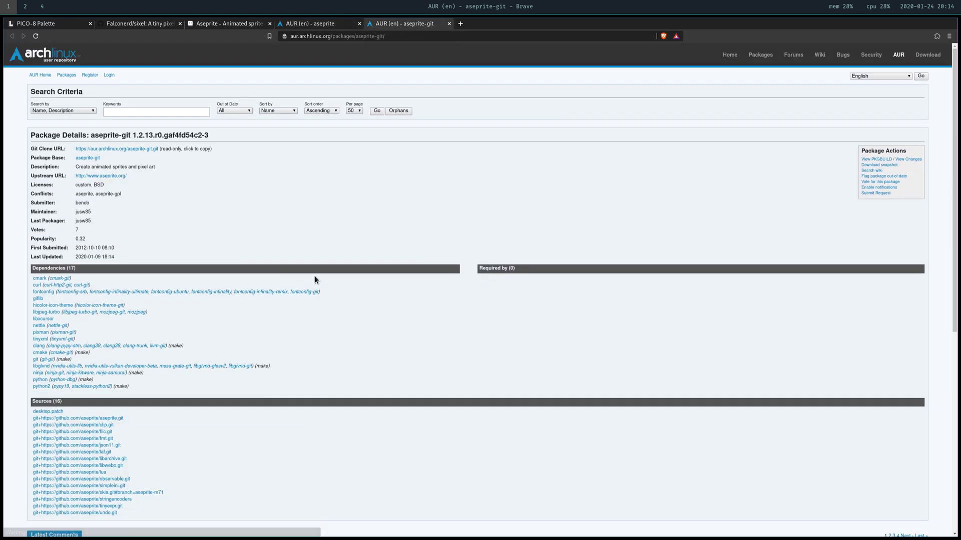
{"action": "scroll", "coordinate": [314, 276], "scroll_direction": "down", "scroll_amount": 15}
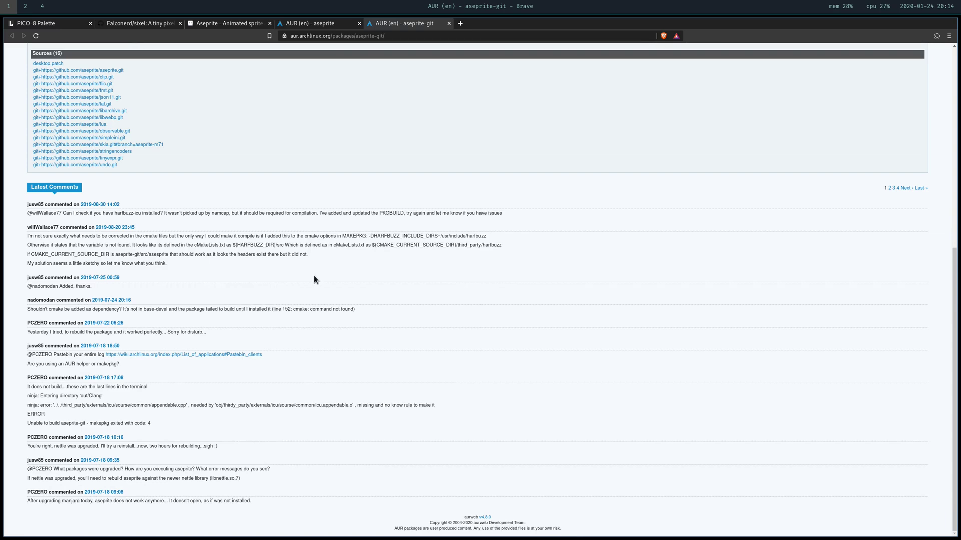
{"action": "scroll", "coordinate": [314, 280], "scroll_direction": "up", "scroll_amount": 7}
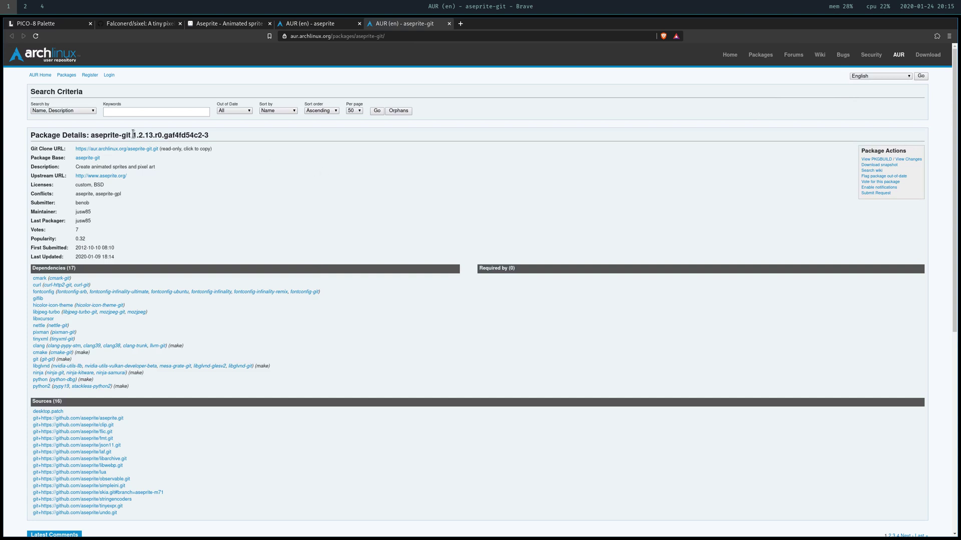
{"action": "left_click", "coordinate": [314, 26]}
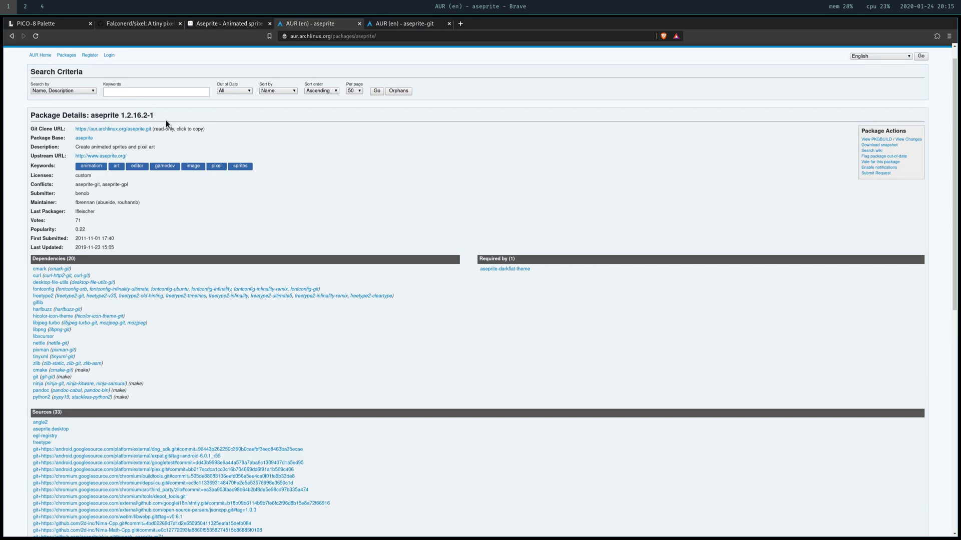
{"action": "scroll", "coordinate": [195, 145], "scroll_direction": "down", "scroll_amount": 10}
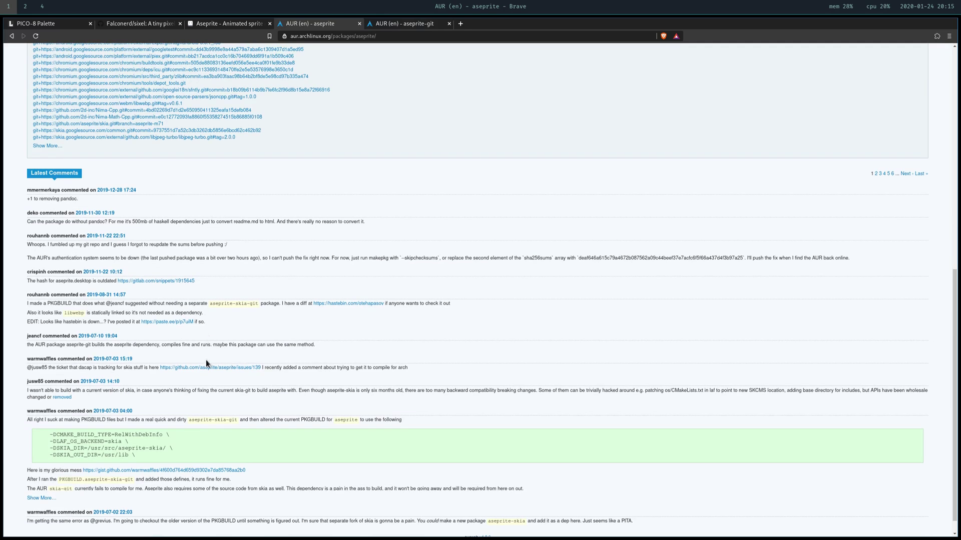
{"action": "scroll", "coordinate": [206, 390], "scroll_direction": "up", "scroll_amount": 4}
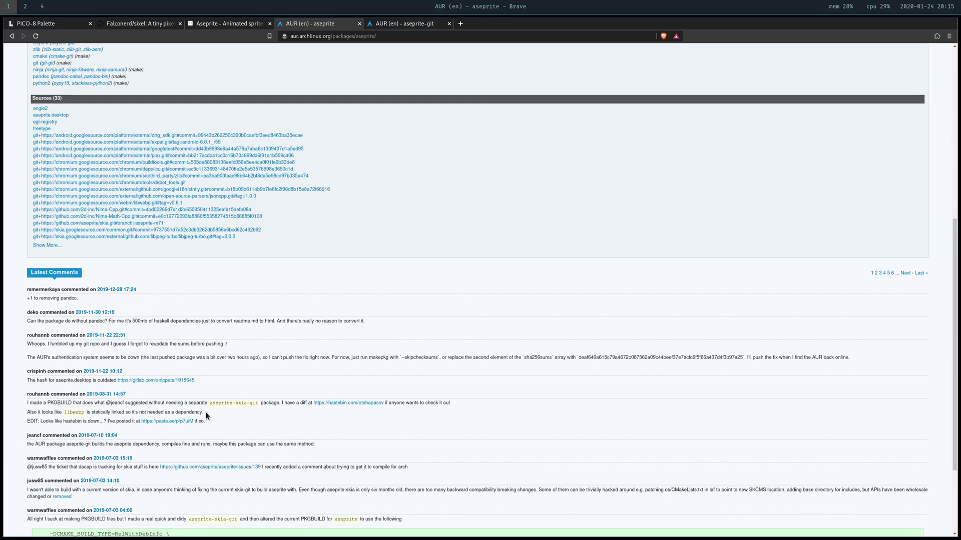
{"action": "scroll", "coordinate": [205, 412], "scroll_direction": "up", "scroll_amount": 3}
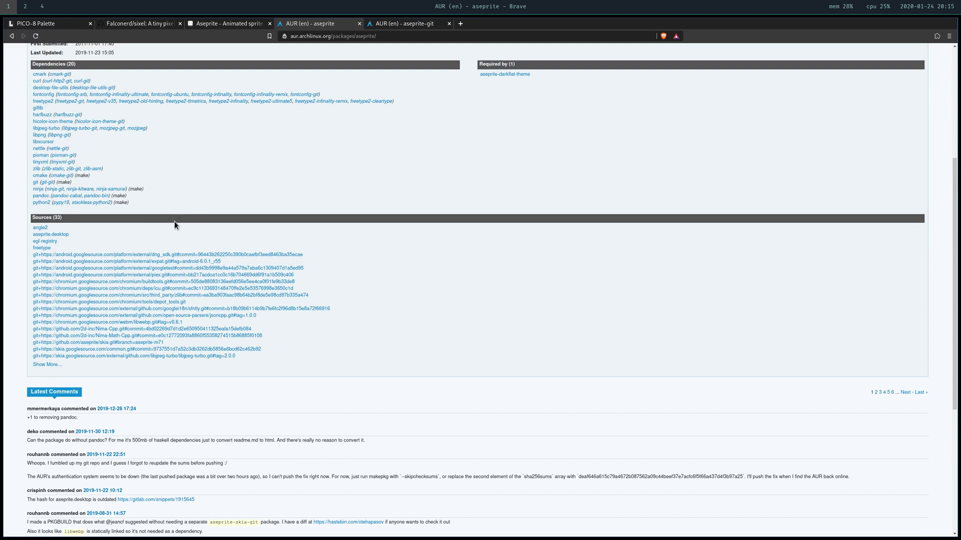
- Check the pandoc package search, close it, and read the aseprite page's comments about pandoc
{"action": "middle_click", "coordinate": [35, 198]}
{"action": "scroll", "coordinate": [250, 125], "scroll_direction": "up", "scroll_amount": 1}
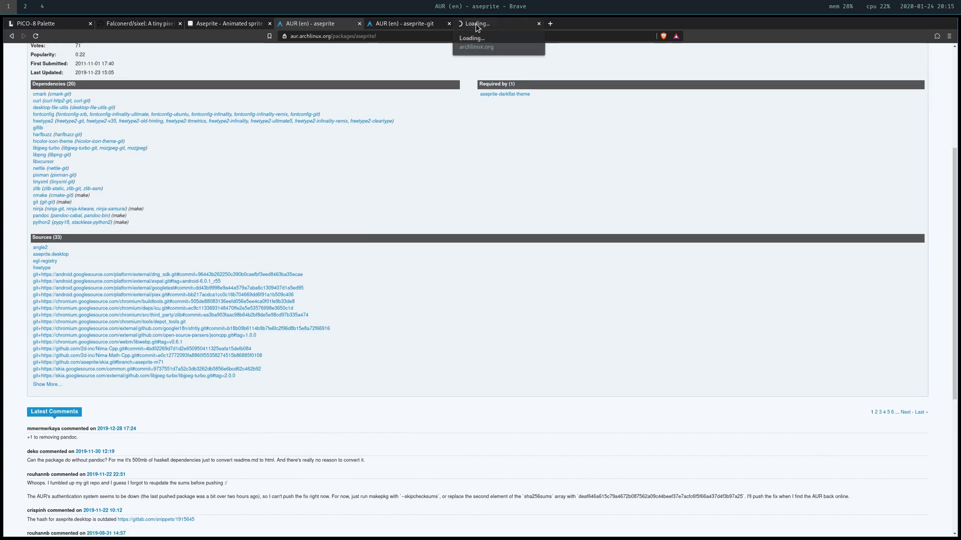
{"action": "left_click", "coordinate": [477, 25]}
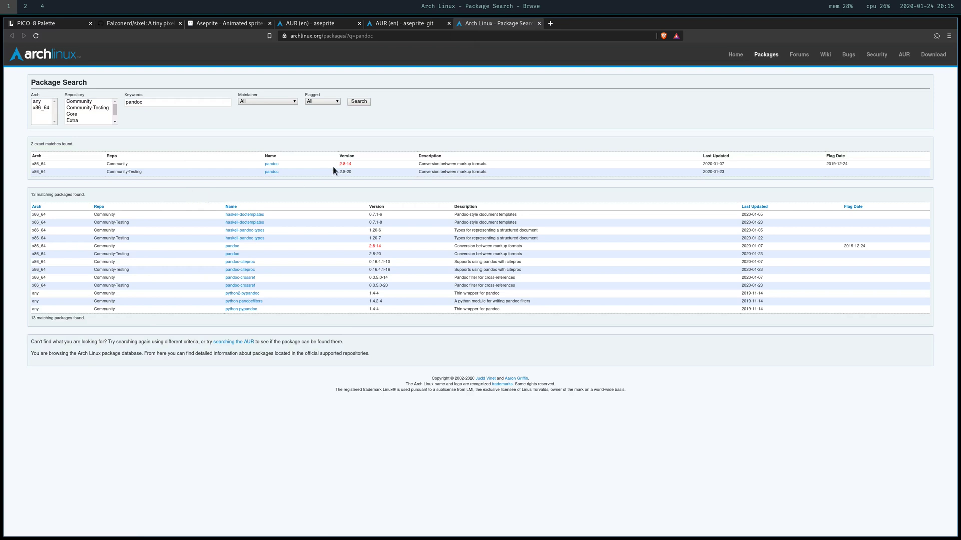
{"action": "middle_click", "coordinate": [489, 26]}
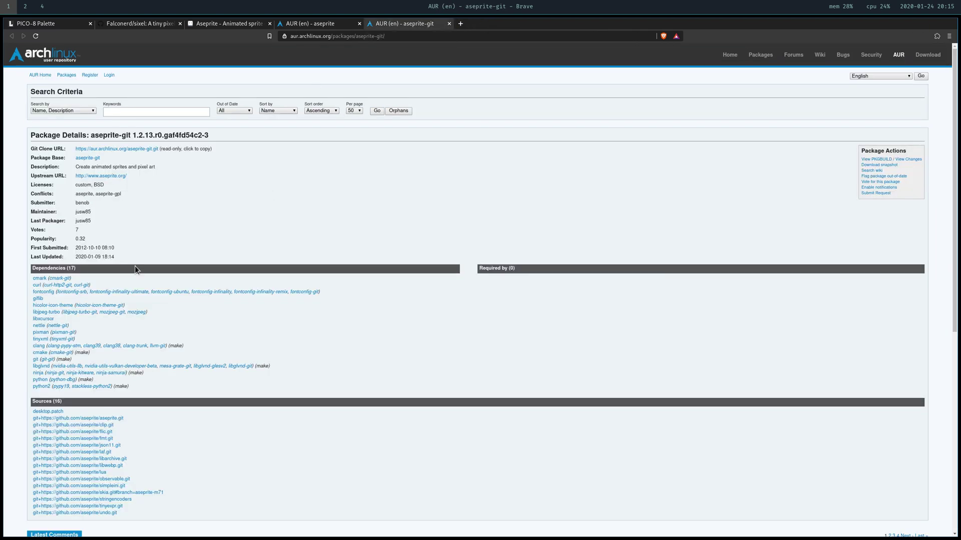
{"action": "scroll", "coordinate": [140, 268], "scroll_direction": "down", "scroll_amount": 3}
{"action": "scroll", "coordinate": [396, 314], "scroll_direction": "up", "scroll_amount": 3}
{"action": "left_click", "coordinate": [317, 26]}
{"action": "scroll", "coordinate": [254, 359], "scroll_direction": "up", "scroll_amount": 3}
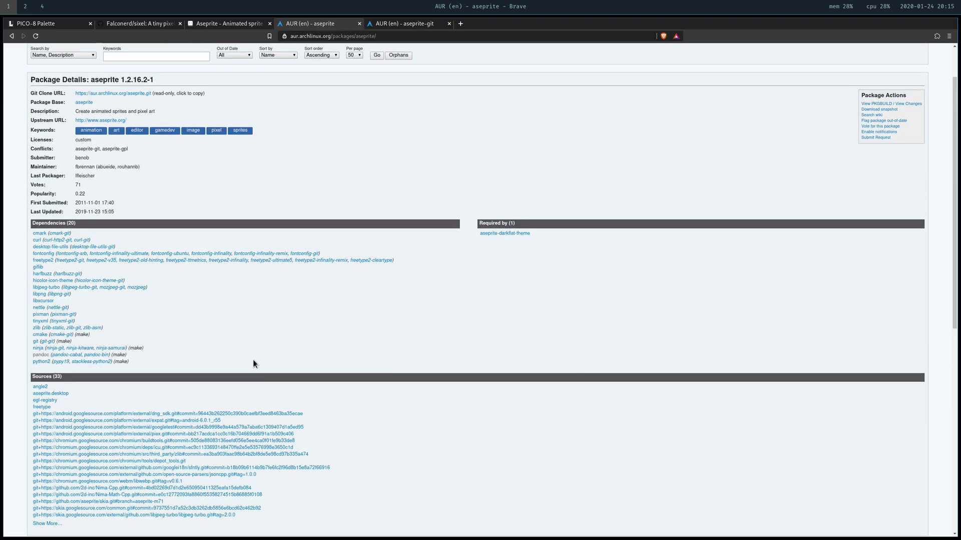
{"action": "scroll", "coordinate": [253, 359], "scroll_direction": "down", "scroll_amount": 8}
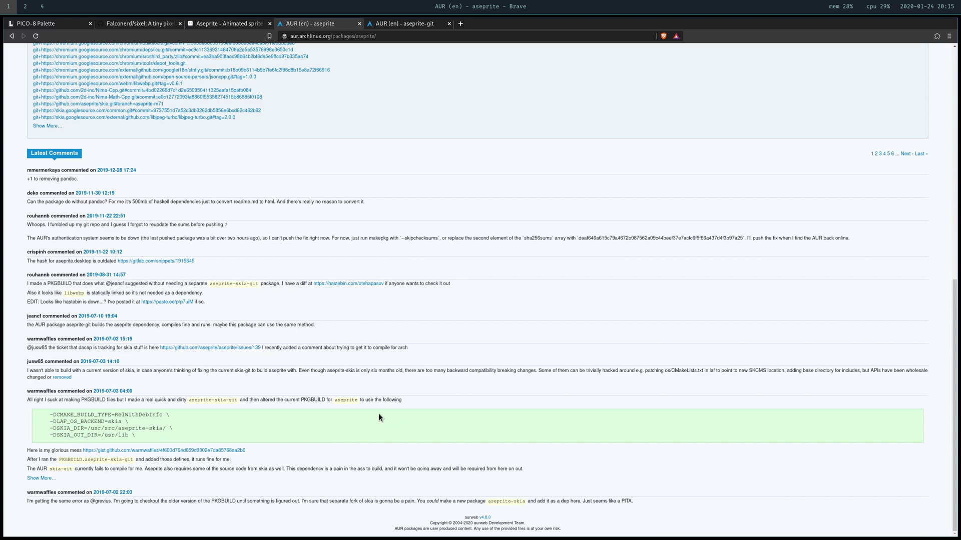
- Search Google for 'drawing apps linux', open the Krita result, and go to krita.org
{"action": "left_click", "coordinate": [229, 26]}
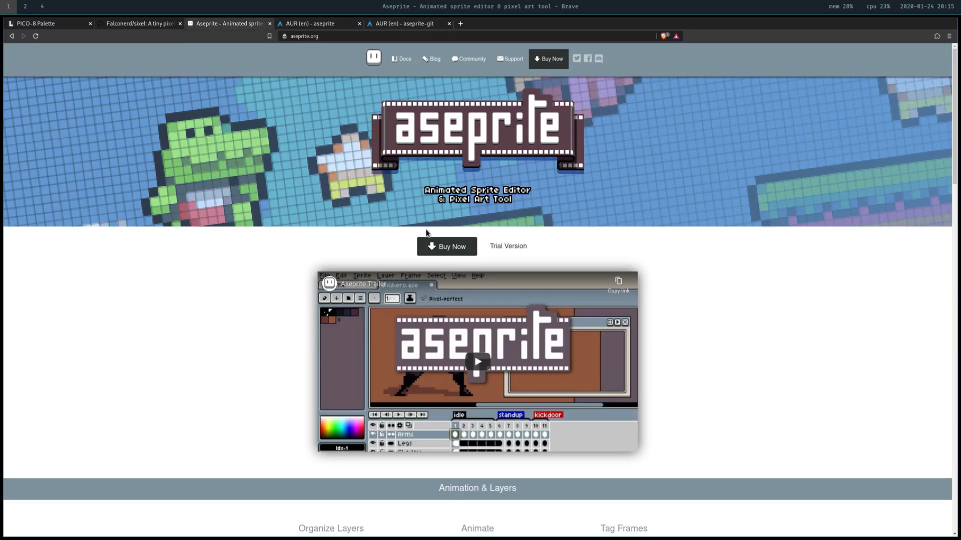
{"action": "left_click", "coordinate": [317, 38]}
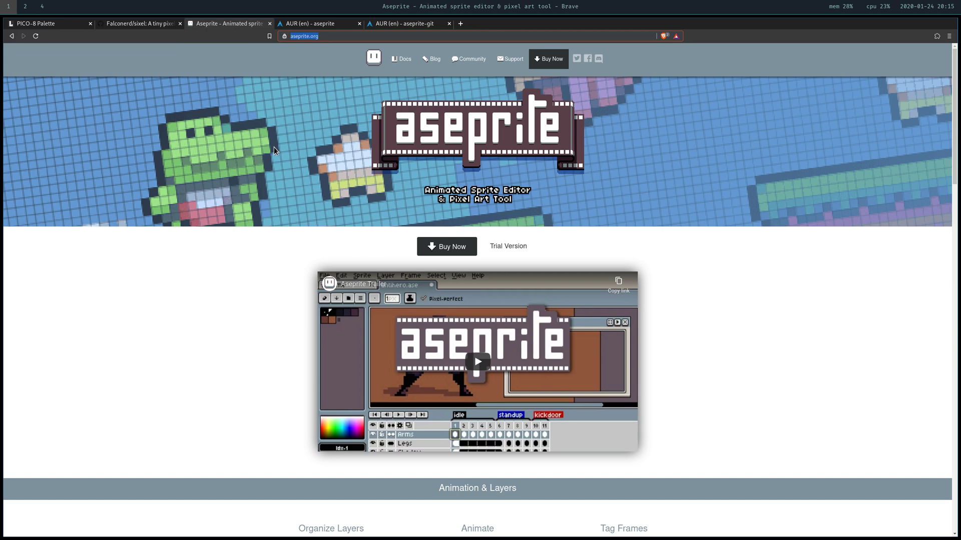
{"action": "type", "text": "draw"}
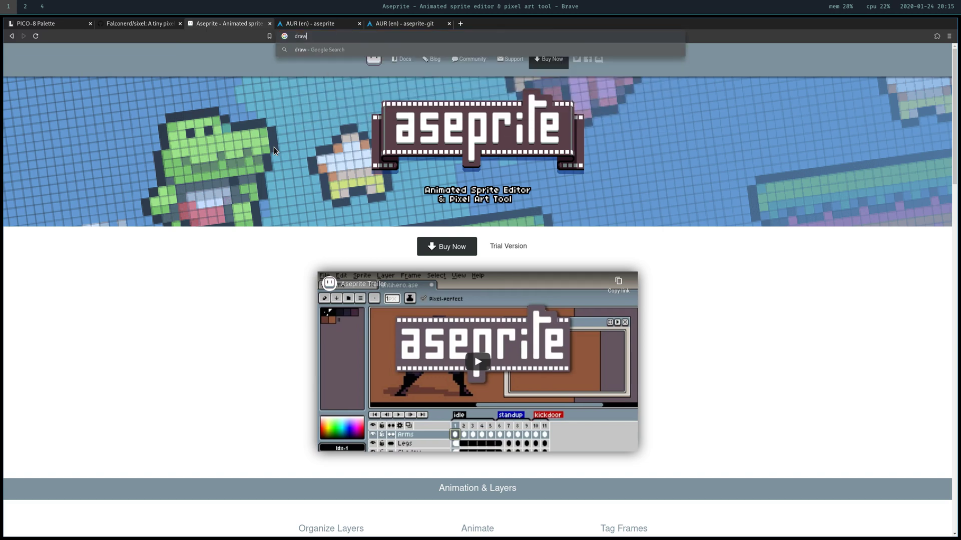
{"action": "type", "text": "ing apps linux"}
{"action": "key", "text": "Return"}
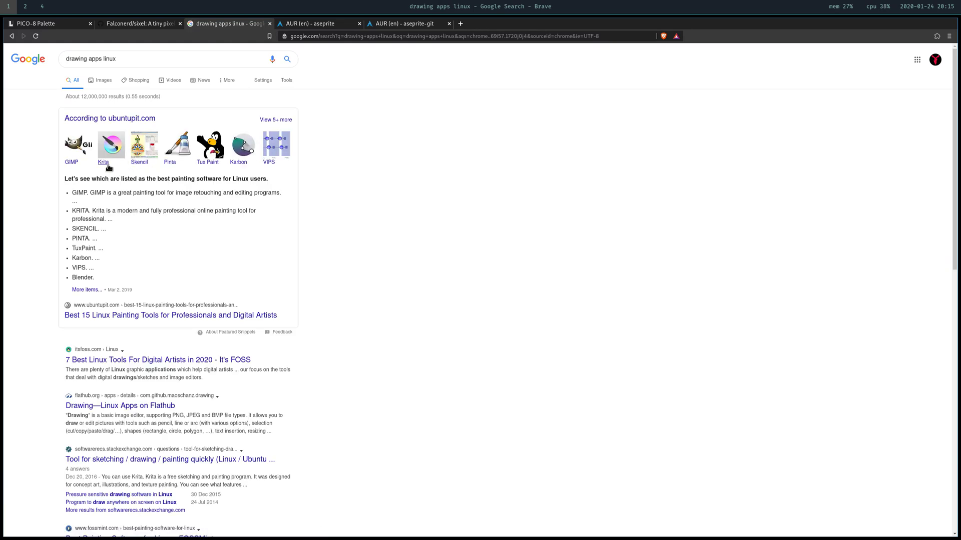
{"action": "middle_click", "coordinate": [109, 168]}
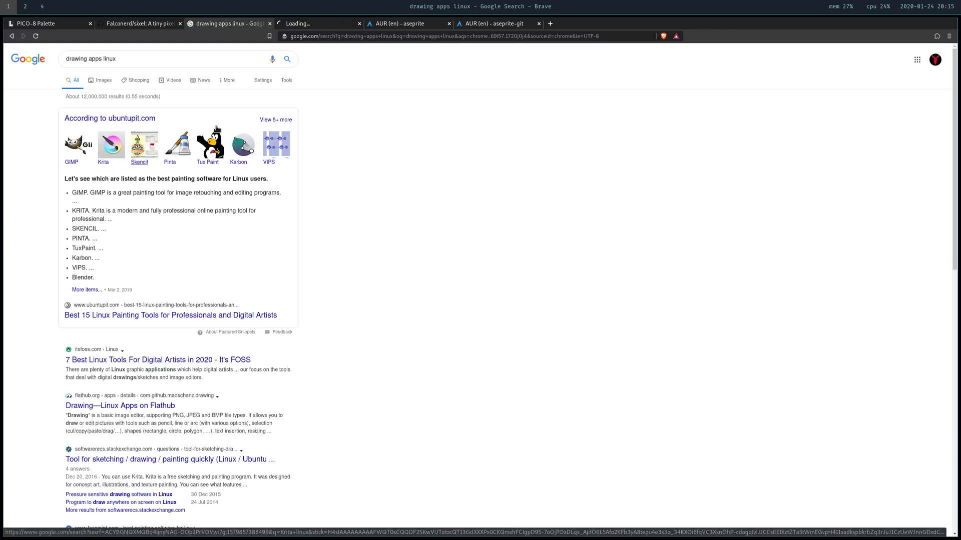
{"action": "left_click", "coordinate": [317, 20]}
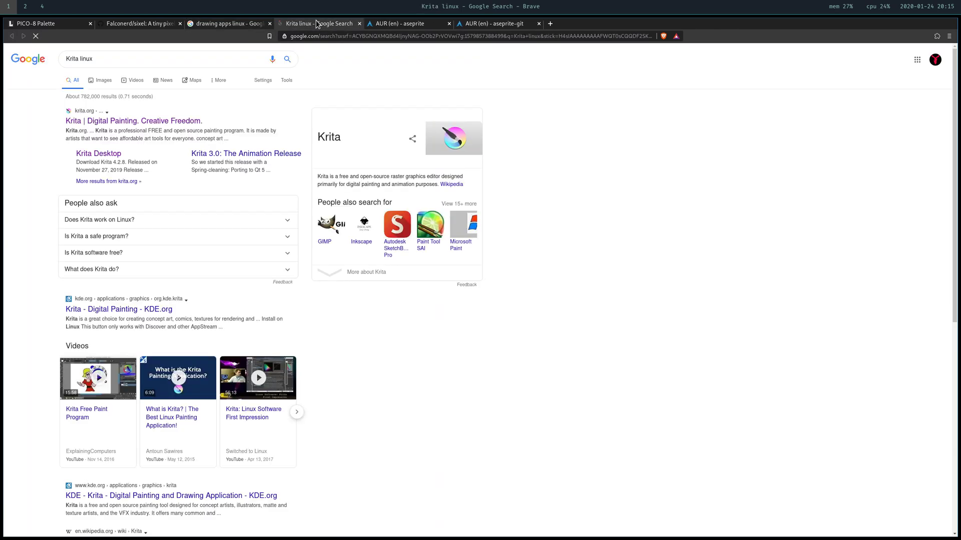
{"action": "left_click", "coordinate": [93, 127]}
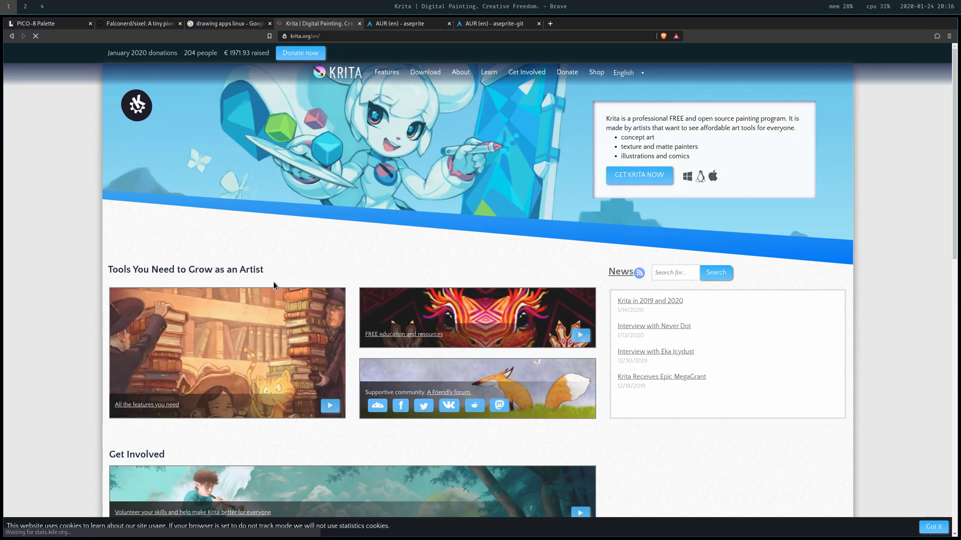
- Scroll through the krita.org homepage, then return to the 'drawing apps linux' results
{"action": "scroll", "coordinate": [273, 281], "scroll_direction": "down", "scroll_amount": 3}
{"action": "scroll", "coordinate": [274, 286], "scroll_direction": "down", "scroll_amount": 4}
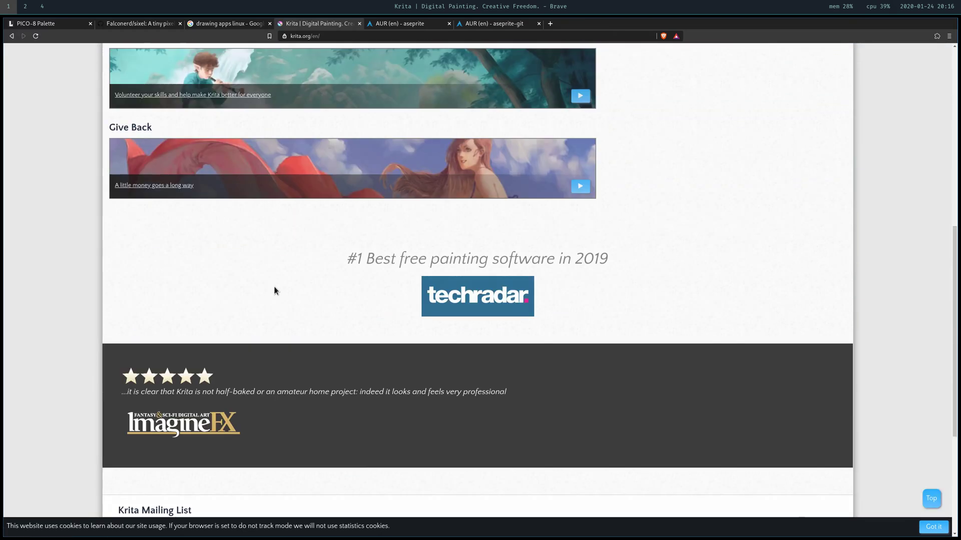
{"action": "scroll", "coordinate": [274, 286], "scroll_direction": "up", "scroll_amount": 5}
{"action": "scroll", "coordinate": [275, 289], "scroll_direction": "up", "scroll_amount": 2}
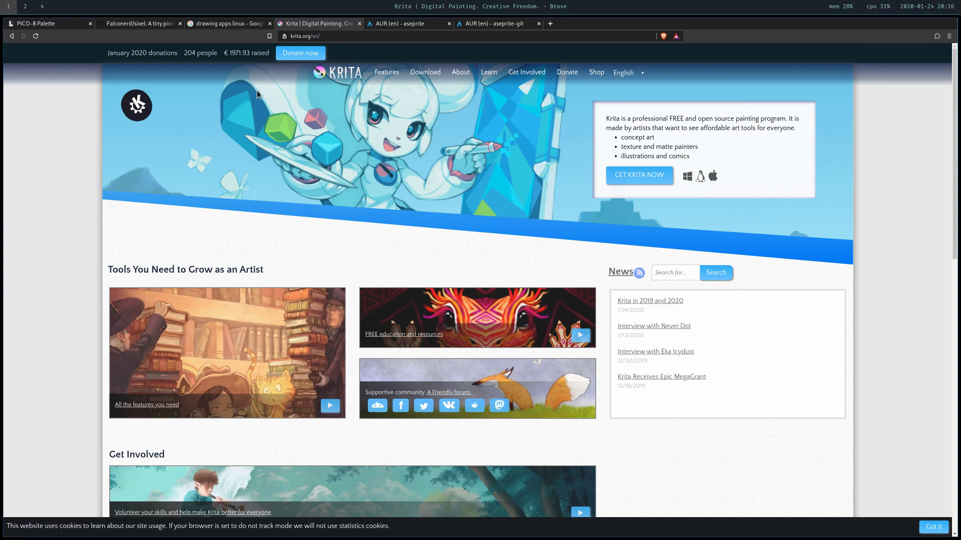
{"action": "left_click", "coordinate": [235, 25]}
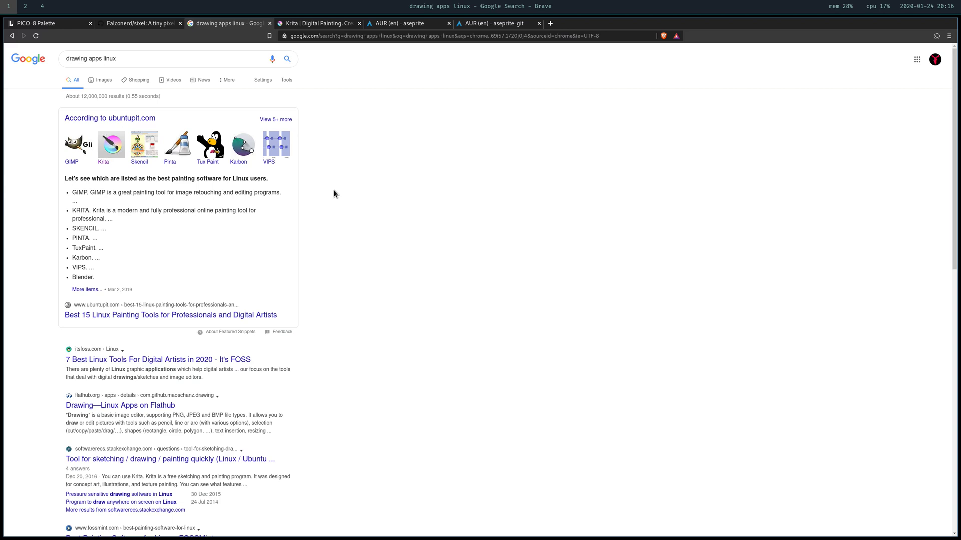
- Cycle through the aseprite-git, aseprite, sixel GitHub, search results and Krita tabs
{"action": "left_click", "coordinate": [466, 25]}
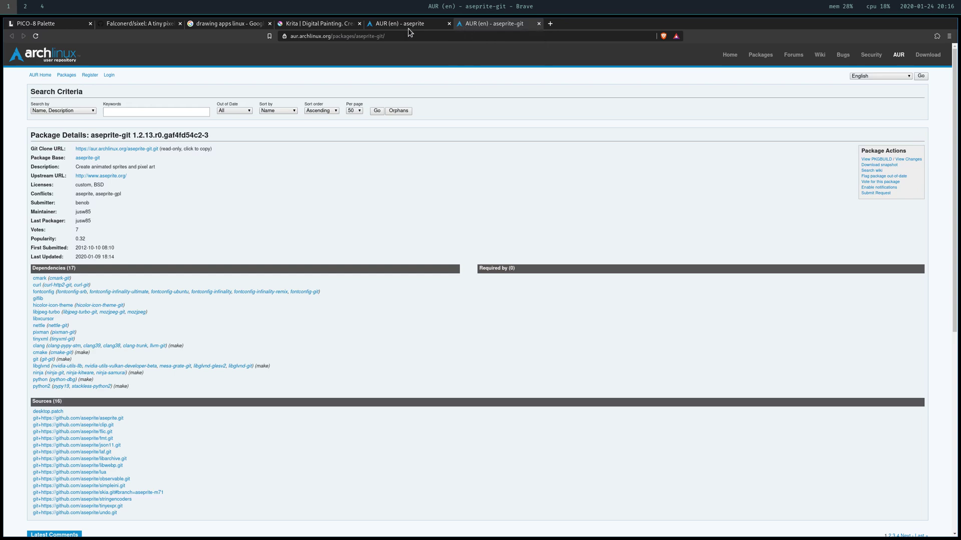
{"action": "left_click", "coordinate": [408, 28]}
{"action": "left_click", "coordinate": [156, 28]}
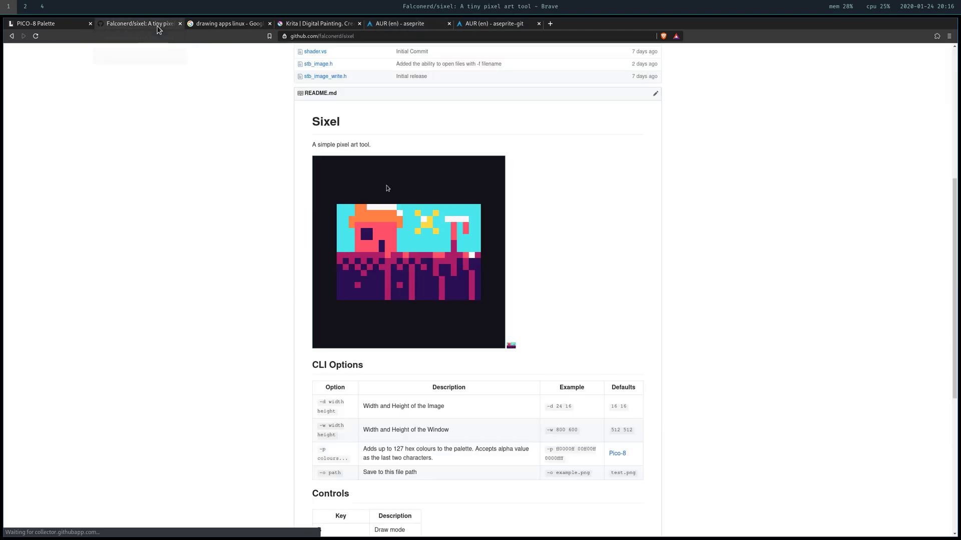
{"action": "left_click", "coordinate": [192, 29]}
{"action": "left_click", "coordinate": [390, 29]}
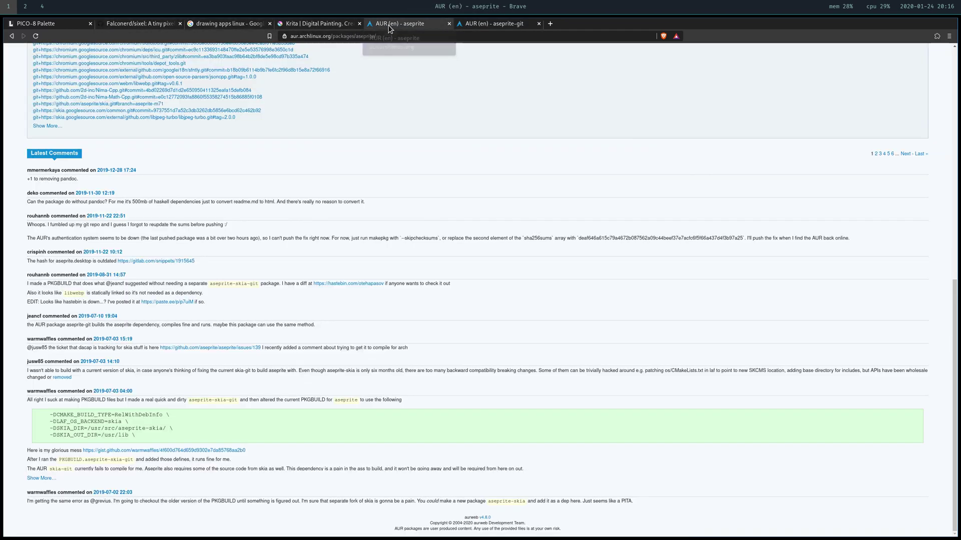
{"action": "left_click", "coordinate": [310, 25]}
{"action": "left_click", "coordinate": [497, 26]}
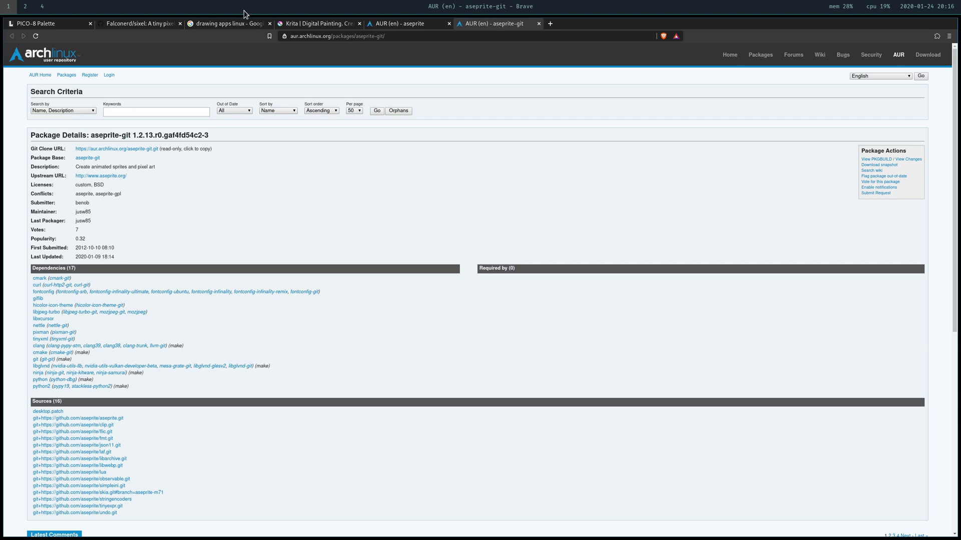
- Revisit the search results, Krita and aseprite AUR pages, then switch to the terminal workspace
{"action": "left_click", "coordinate": [233, 25]}
{"action": "left_click", "coordinate": [302, 24]}
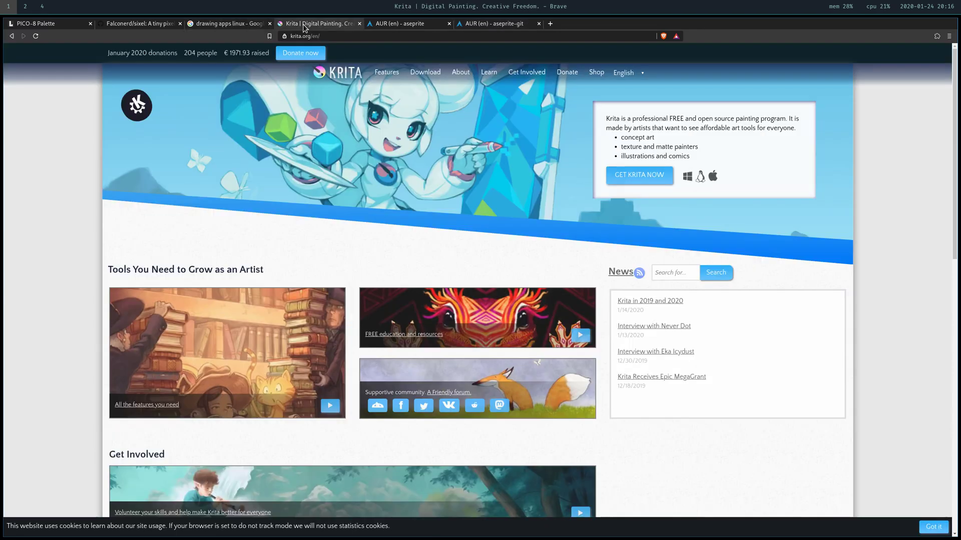
{"action": "left_click", "coordinate": [396, 24]}
{"action": "left_click", "coordinate": [215, 22]}
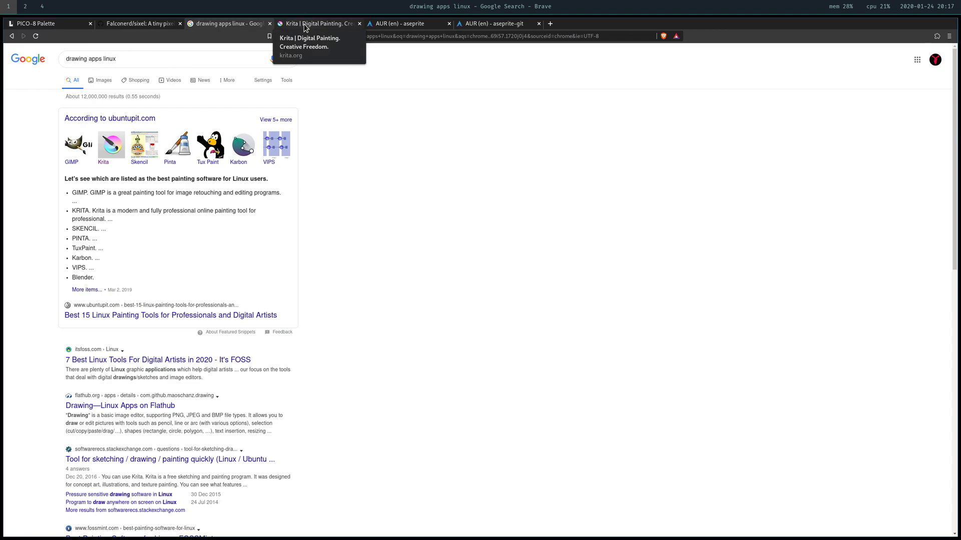
{"action": "left_click", "coordinate": [132, 24]}
{"action": "key", "text": "super+2"}
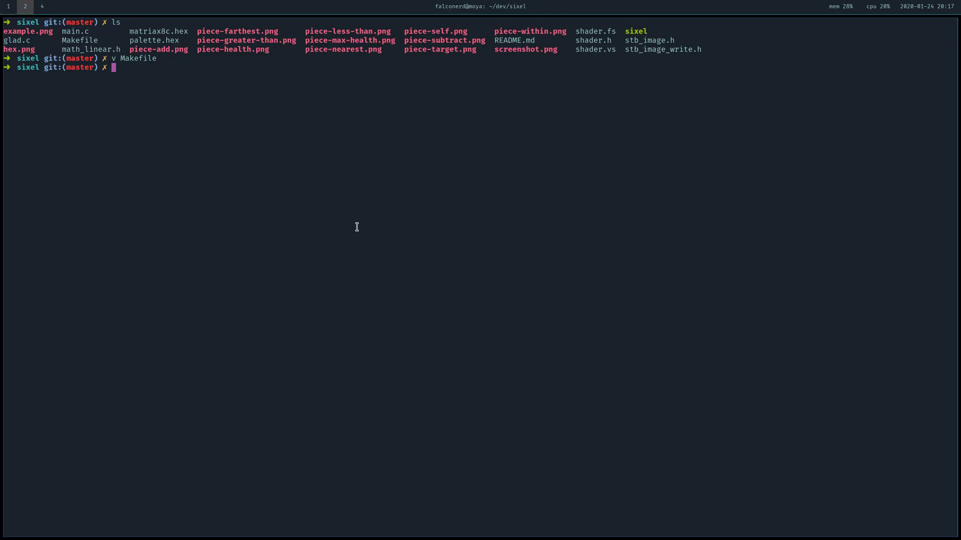
- View the project's PNGs in feh, enlarging hex.png and paging through to piece-farthest.png, then quit
{"action": "type", "text": "feh ./*png"}
{"action": "key", "text": "Return"}
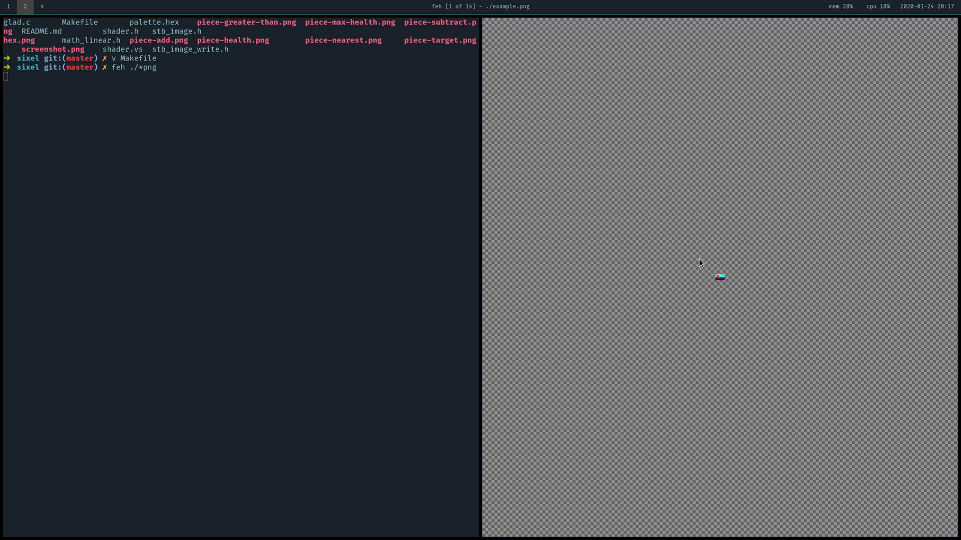
{"action": "key", "text": "Right"}
{"action": "key", "text": "slash"}
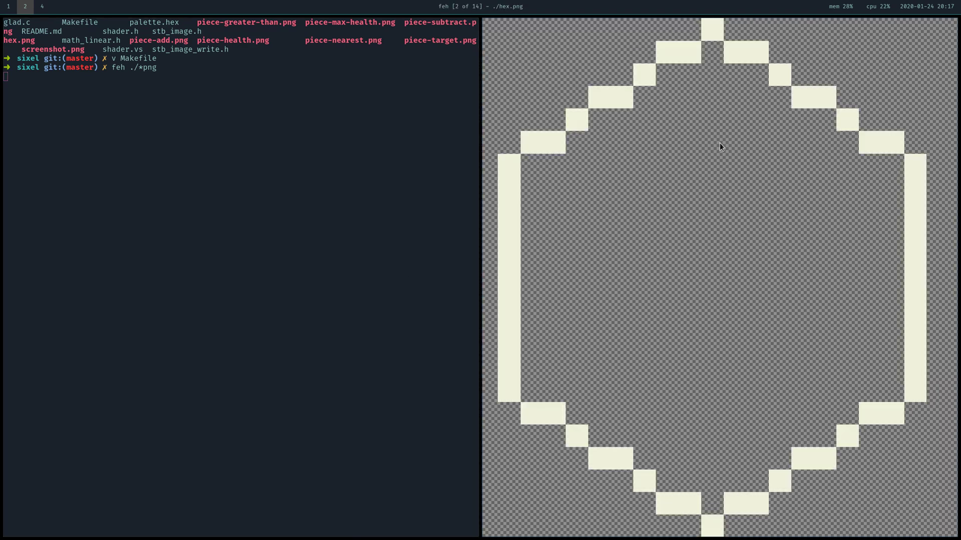
{"action": "key", "text": "Right"}
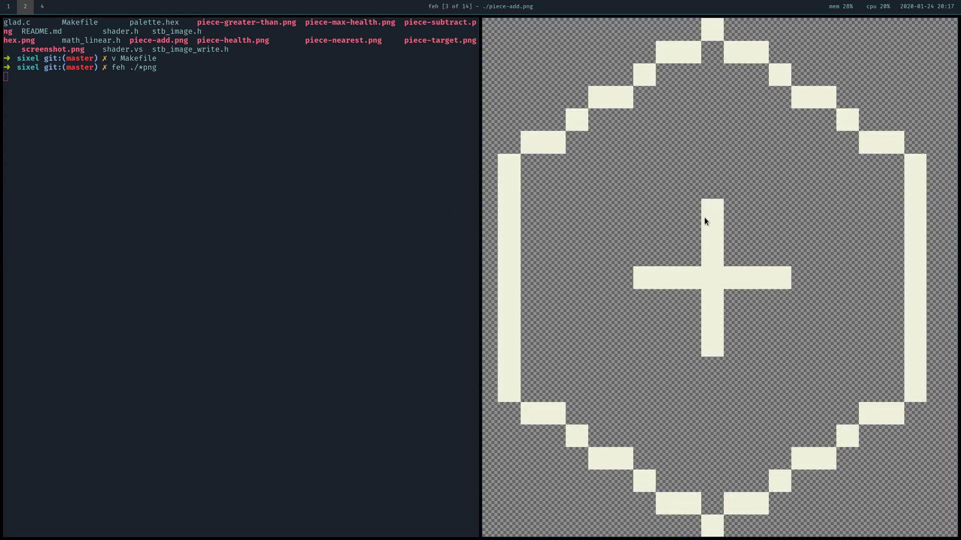
{"action": "key", "text": "Right"}
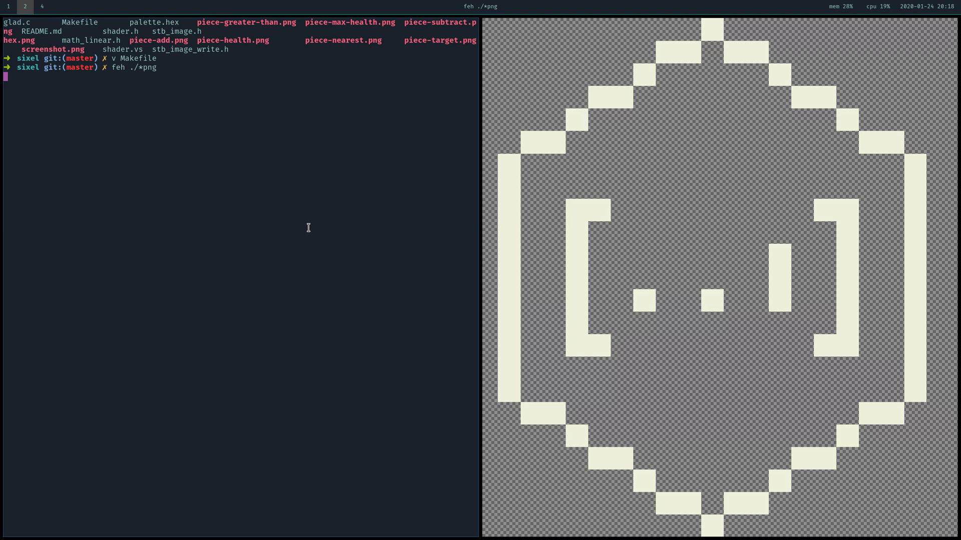
{"action": "key", "text": "Right"}
{"action": "key", "text": "q"}
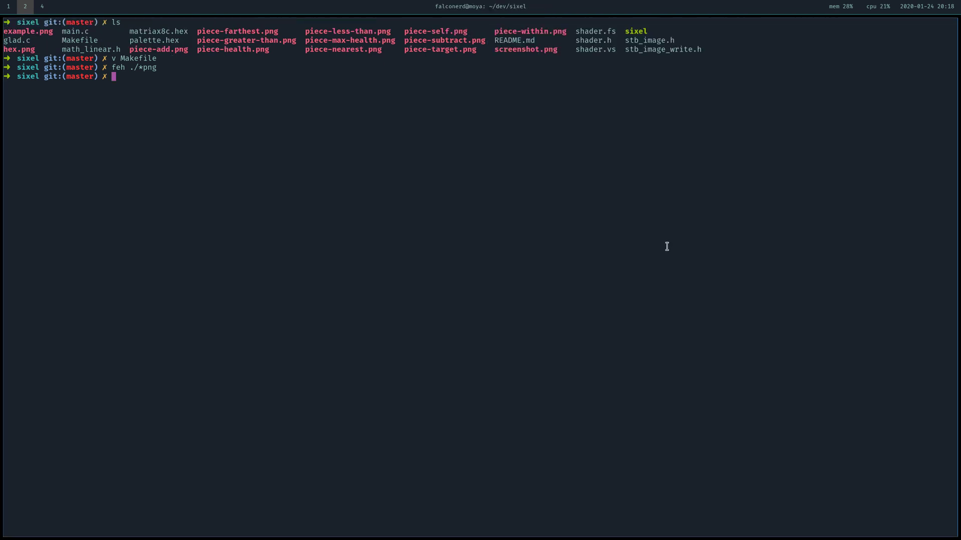
- Check the Controls table, launch ./sixel, zoom in and draw black, blue and magenta strokes
{"action": "left_click", "coordinate": [6, 7]}
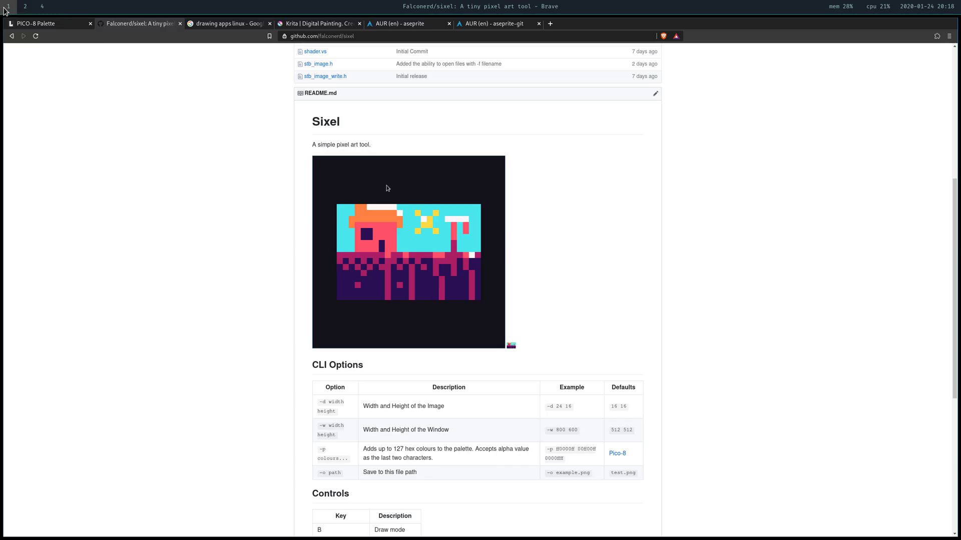
{"action": "scroll", "coordinate": [282, 369], "scroll_direction": "down", "scroll_amount": 5}
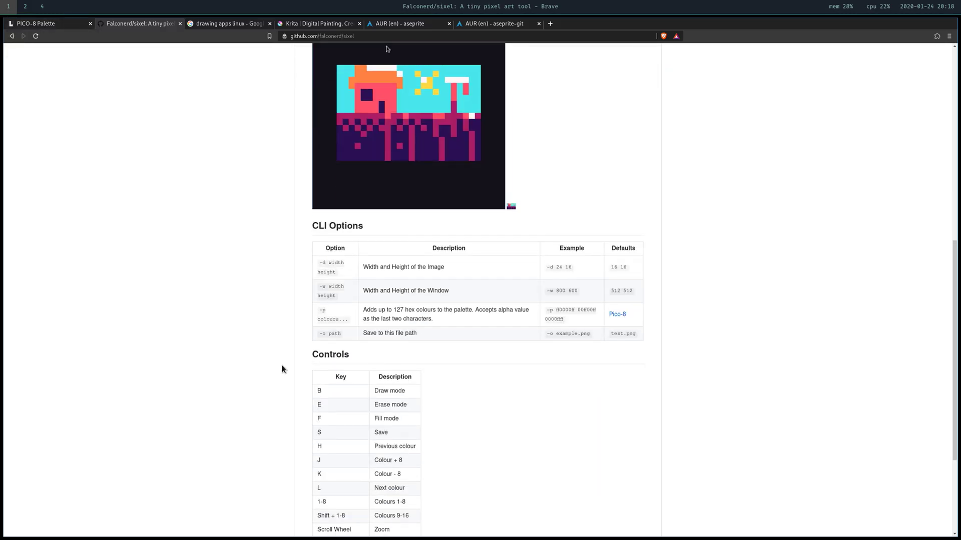
{"action": "left_click", "coordinate": [25, 6]}
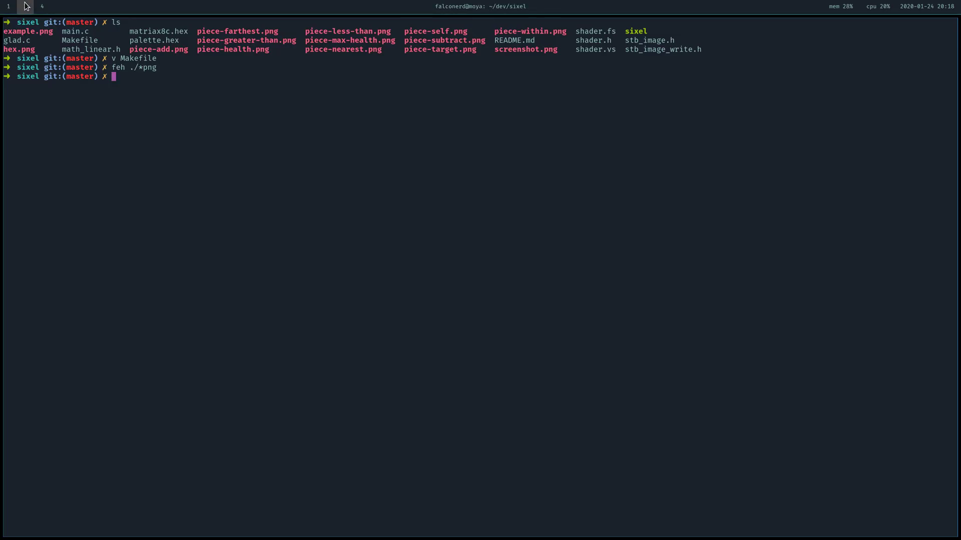
{"action": "type", "text": "./sixel"}
{"action": "key", "text": "Return"}
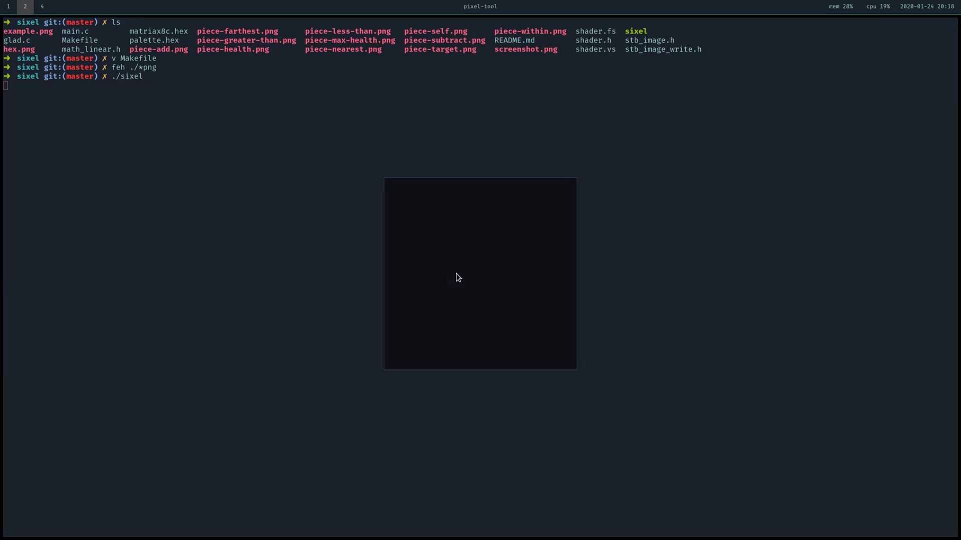
{"action": "scroll", "coordinate": [459, 277], "scroll_direction": "up", "scroll_amount": 1}
{"action": "mouse_move", "coordinate": [457, 247]}
{"action": "left_mouse_down"}
{"action": "mouse_move", "coordinate": [494, 253]}
{"action": "mouse_move", "coordinate": [465, 262]}
{"action": "mouse_move", "coordinate": [483, 302]}
{"action": "mouse_move", "coordinate": [456, 273]}
{"action": "mouse_move", "coordinate": [486, 280]}
{"action": "mouse_move", "coordinate": [466, 295]}
{"action": "left_mouse_up"}
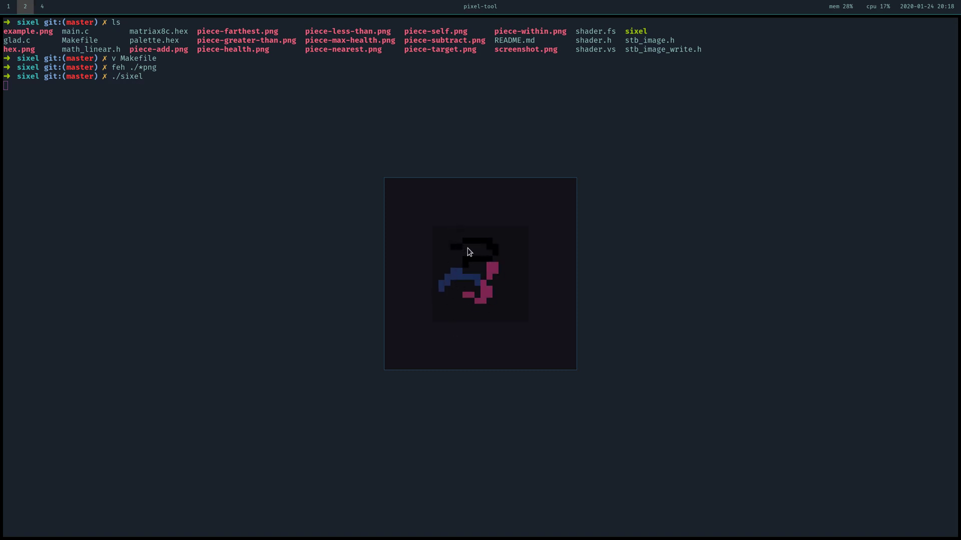
- Return to the browser showing Lospec's PICO-8 Palette page
{"action": "left_click", "coordinate": [42, 6]}
{"action": "left_click", "coordinate": [25, 6]}
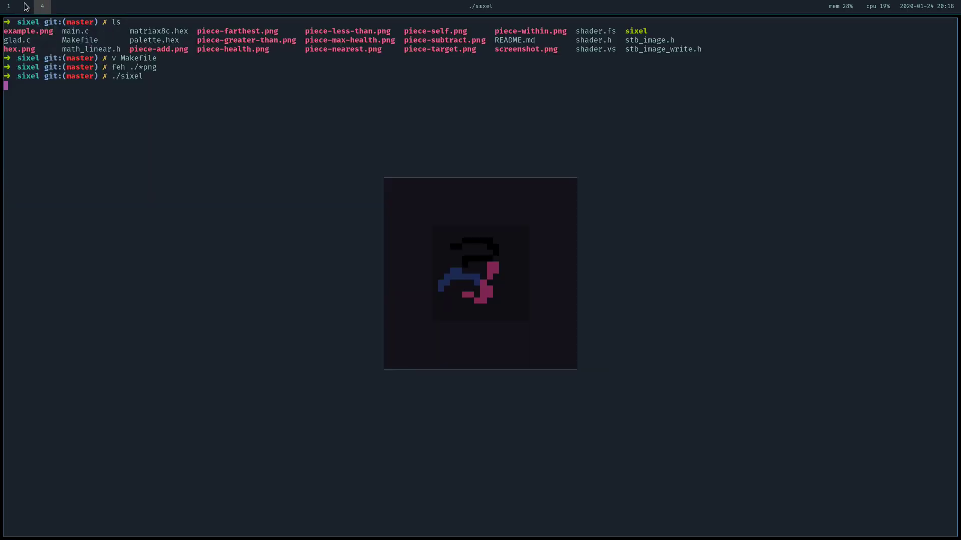
{"action": "left_click", "coordinate": [12, 9]}
{"action": "left_click", "coordinate": [50, 23]}
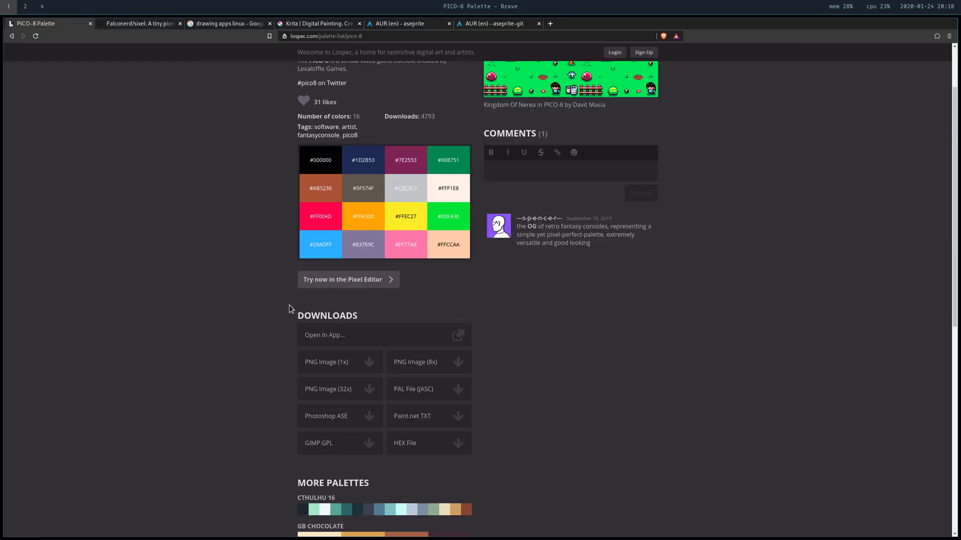
- Open and browse the PICO-8 Fantasy Console site, then return to the PICO-8 Palette page
{"action": "scroll", "coordinate": [290, 304], "scroll_direction": "up", "scroll_amount": 3}
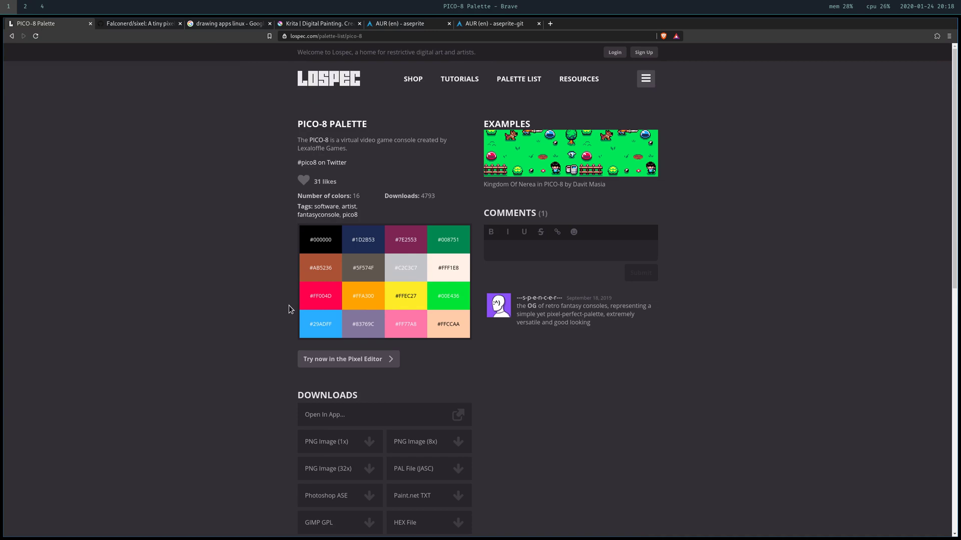
{"action": "middle_click", "coordinate": [322, 144]}
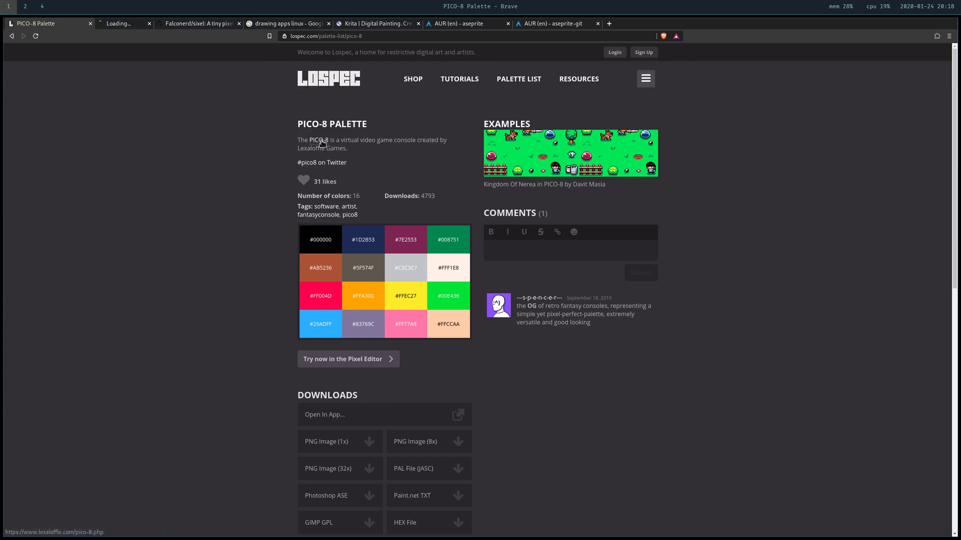
{"action": "left_click", "coordinate": [123, 27]}
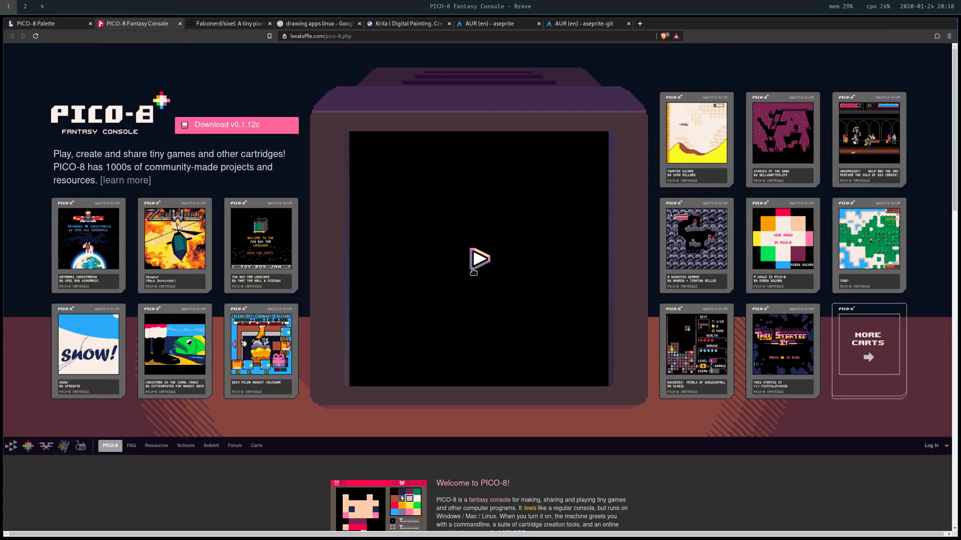
{"action": "scroll", "coordinate": [474, 272], "scroll_direction": "down", "scroll_amount": 10}
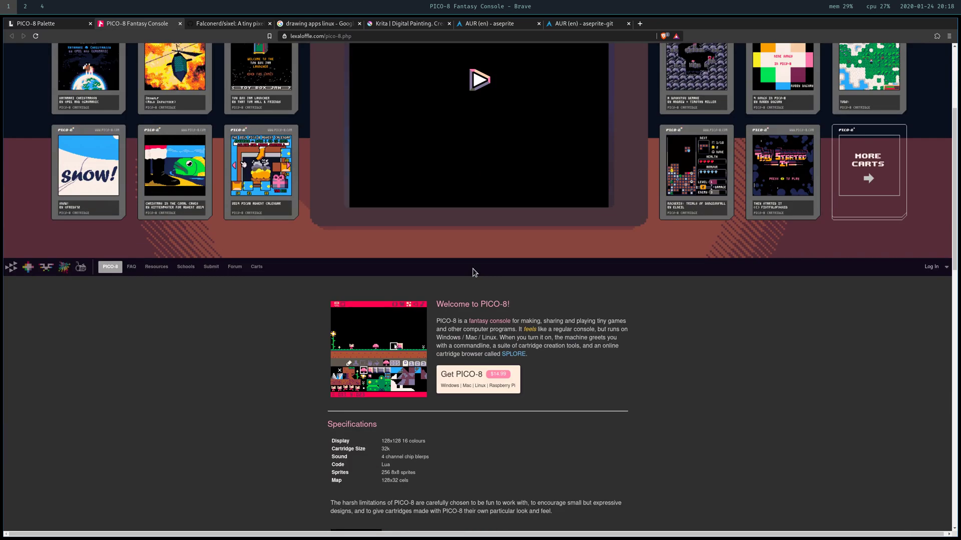
{"action": "scroll", "coordinate": [482, 273], "scroll_direction": "down", "scroll_amount": 4}
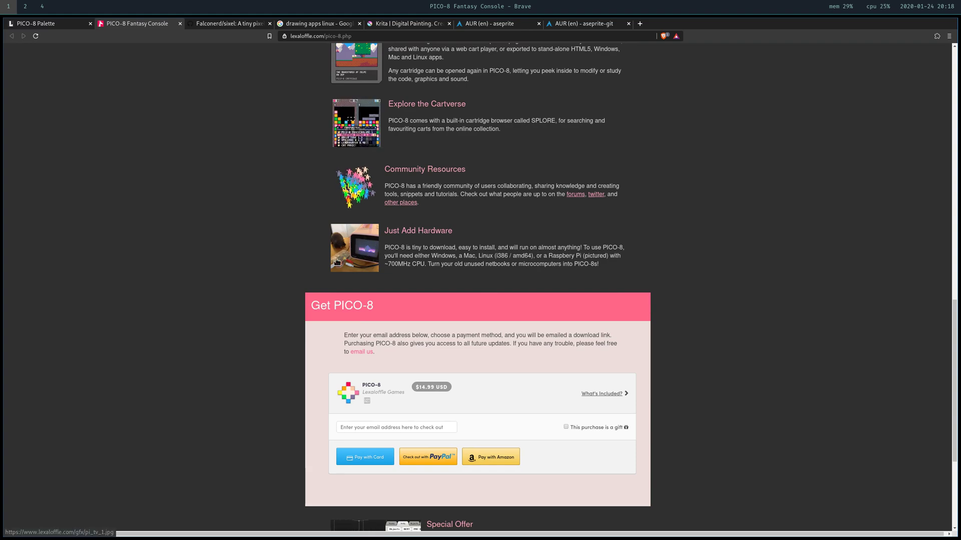
{"action": "scroll", "coordinate": [348, 261], "scroll_direction": "up", "scroll_amount": 12}
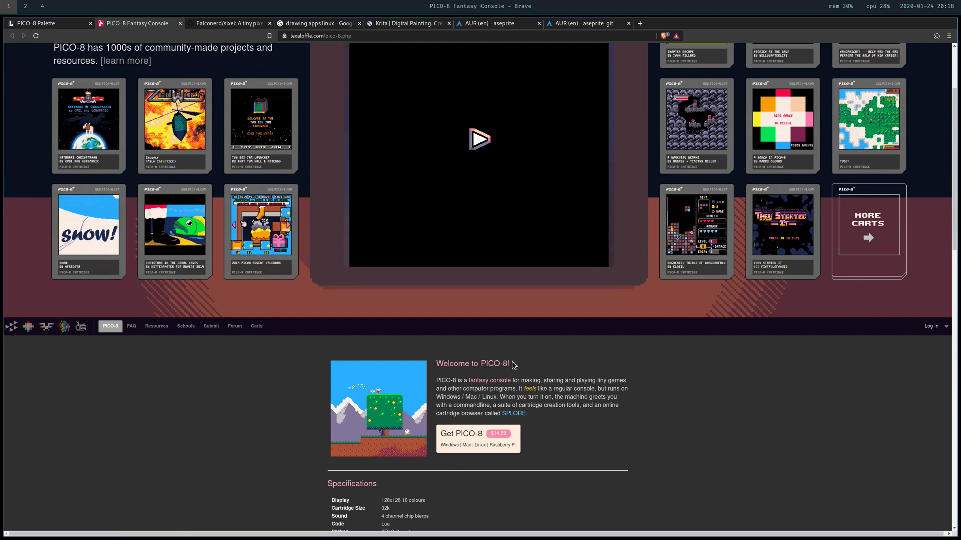
{"action": "scroll", "coordinate": [479, 389], "scroll_direction": "up", "scroll_amount": 2}
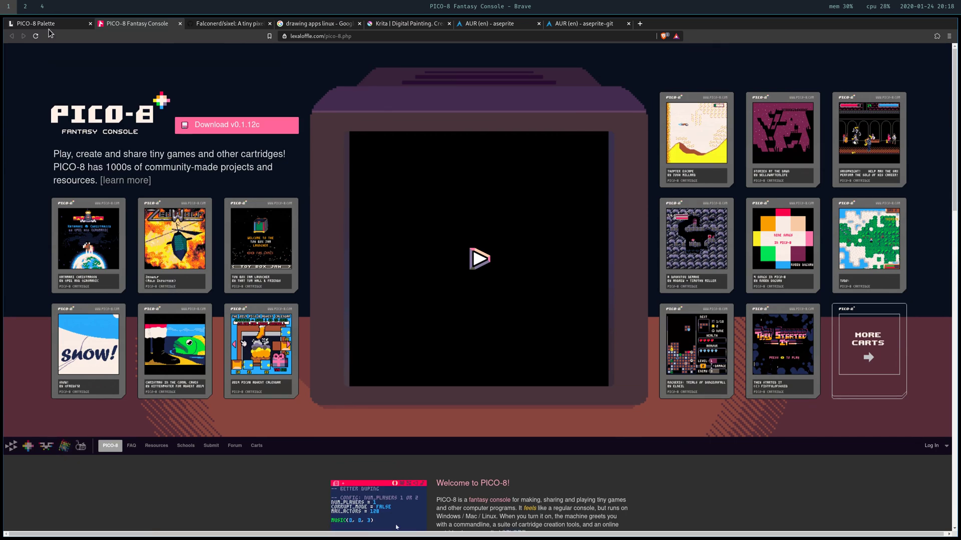
{"action": "left_click", "coordinate": [50, 26]}
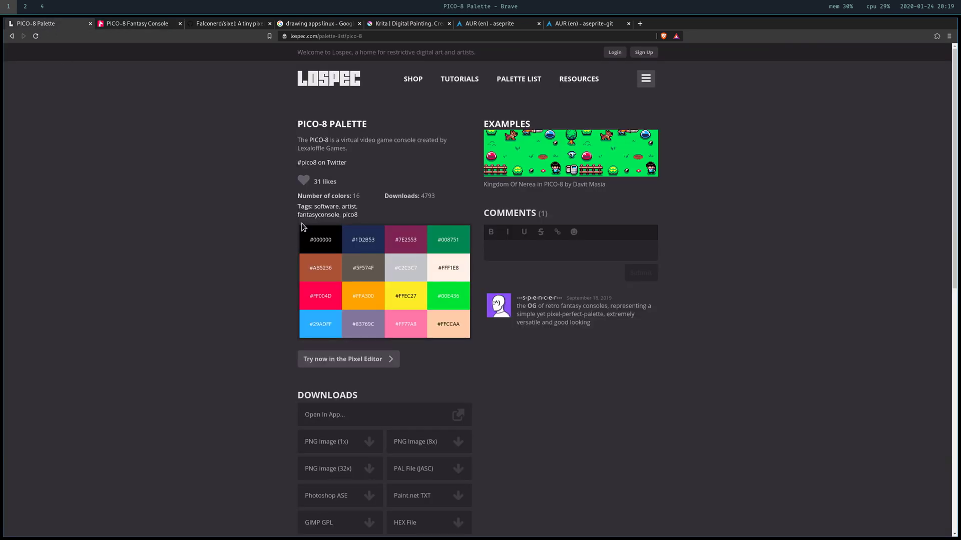
- Open the Lospec home page in a new tab and browse to its palette list
{"action": "middle_click", "coordinate": [328, 79]}
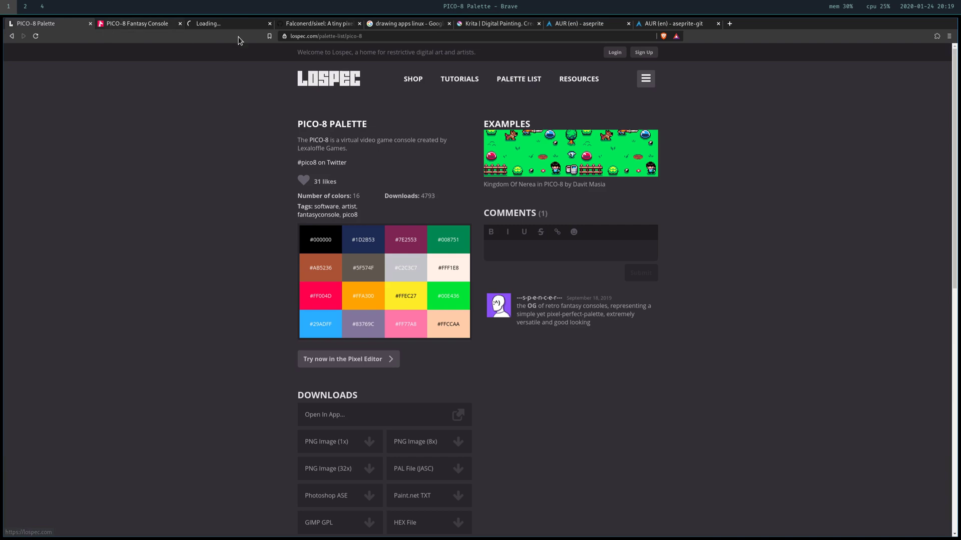
{"action": "left_click", "coordinate": [230, 25]}
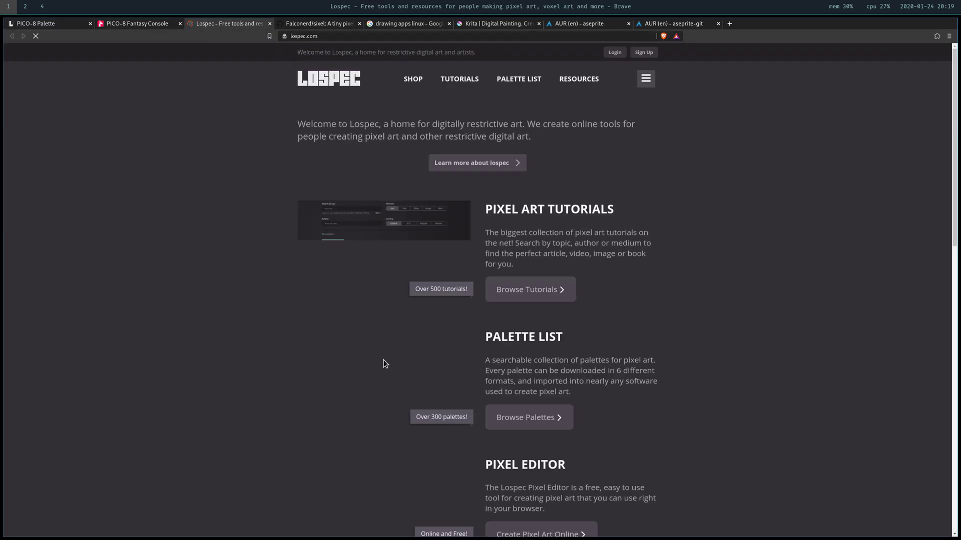
{"action": "scroll", "coordinate": [419, 353], "scroll_direction": "down", "scroll_amount": 5}
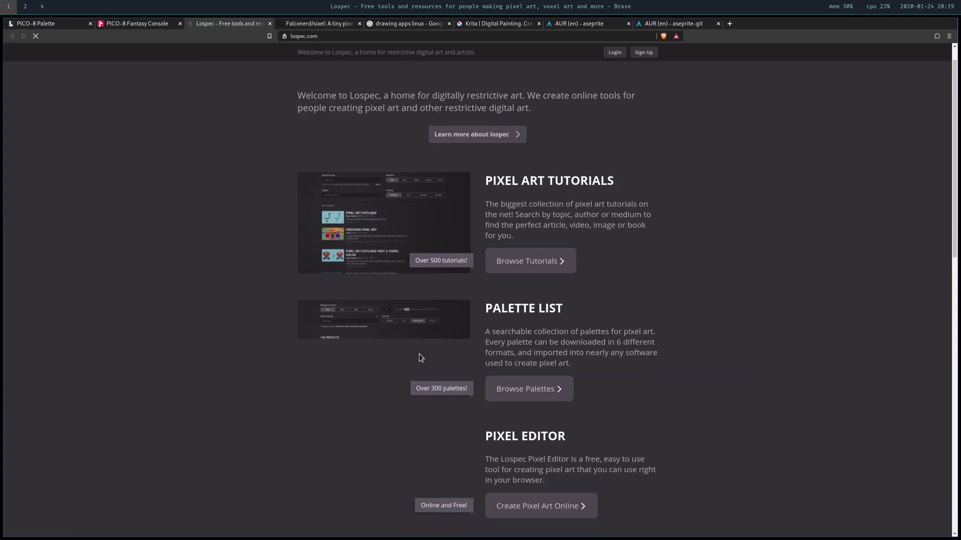
{"action": "scroll", "coordinate": [489, 364], "scroll_direction": "up", "scroll_amount": 5}
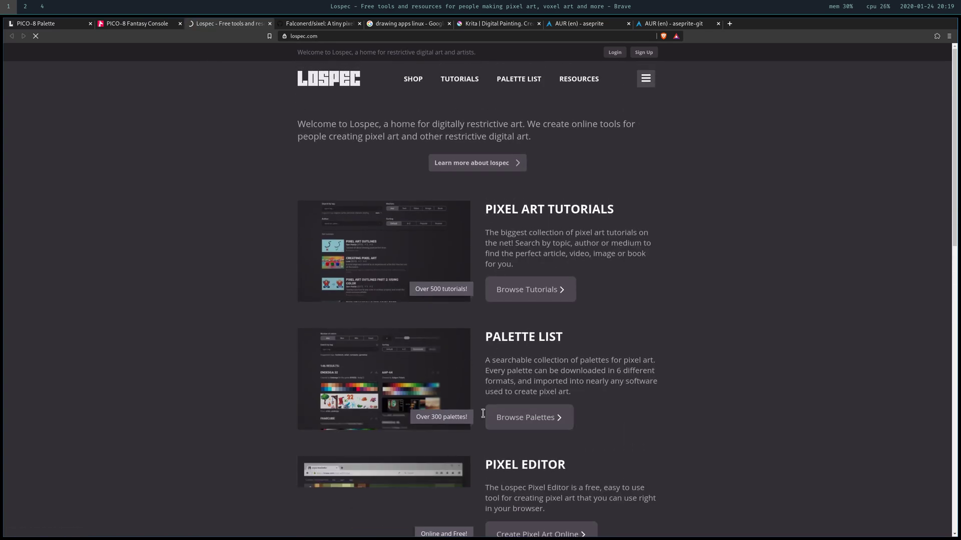
{"action": "left_click", "coordinate": [535, 426]}
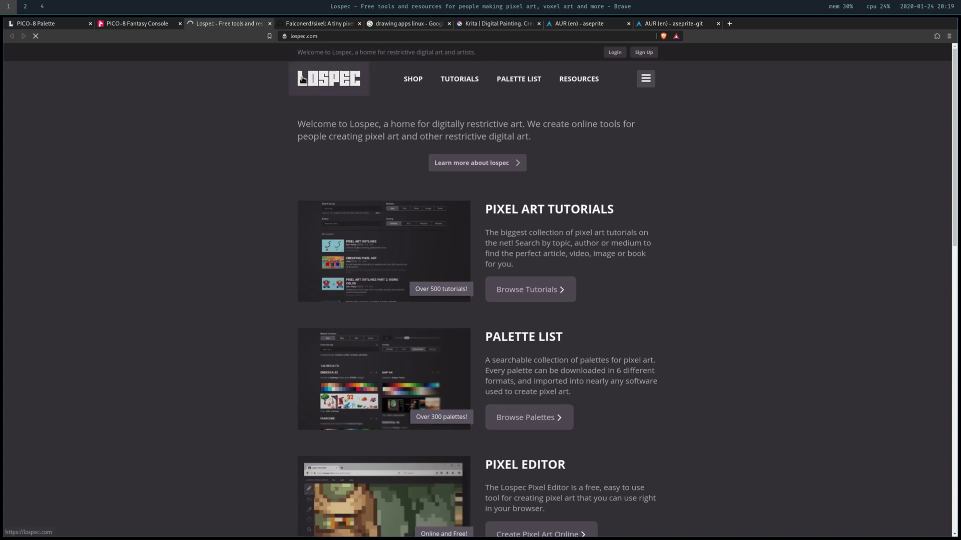
- Flip through the PICO-8, Palette List, sixel repo and search tabs, then return to sixel
{"action": "left_click", "coordinate": [124, 25]}
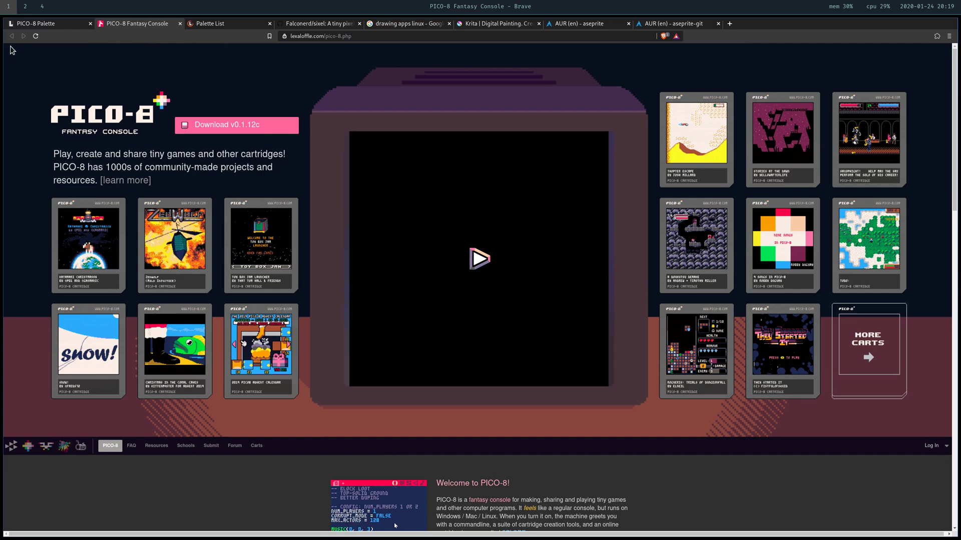
{"action": "key", "text": "ctrl+shift+Tab"}
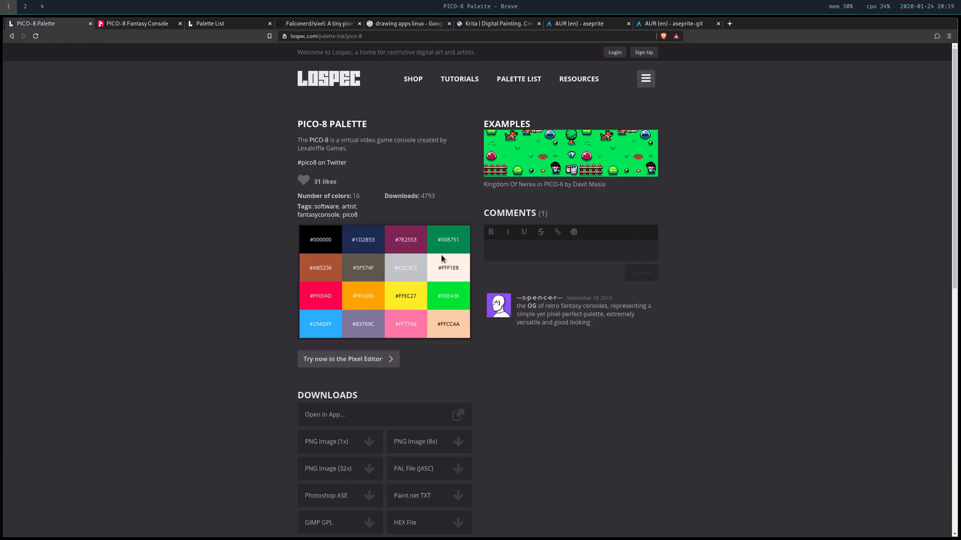
{"action": "left_click", "coordinate": [221, 23]}
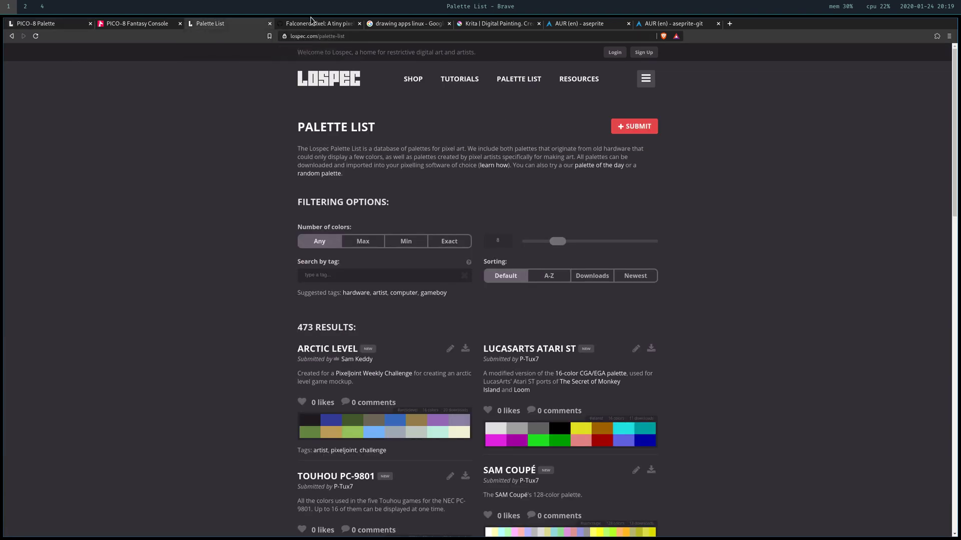
{"action": "left_click", "coordinate": [311, 21]}
{"action": "key", "text": "ctrl+Tab"}
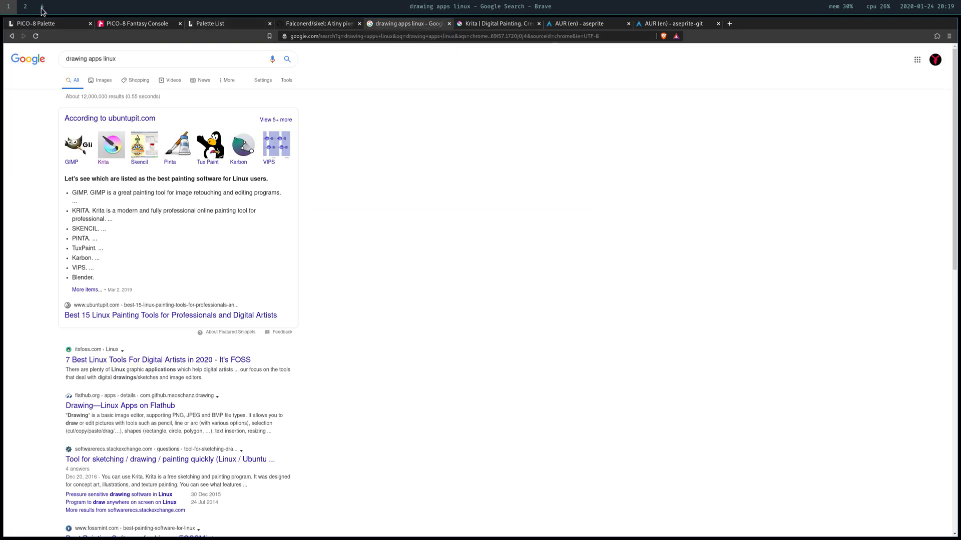
{"action": "left_click", "coordinate": [25, 6]}
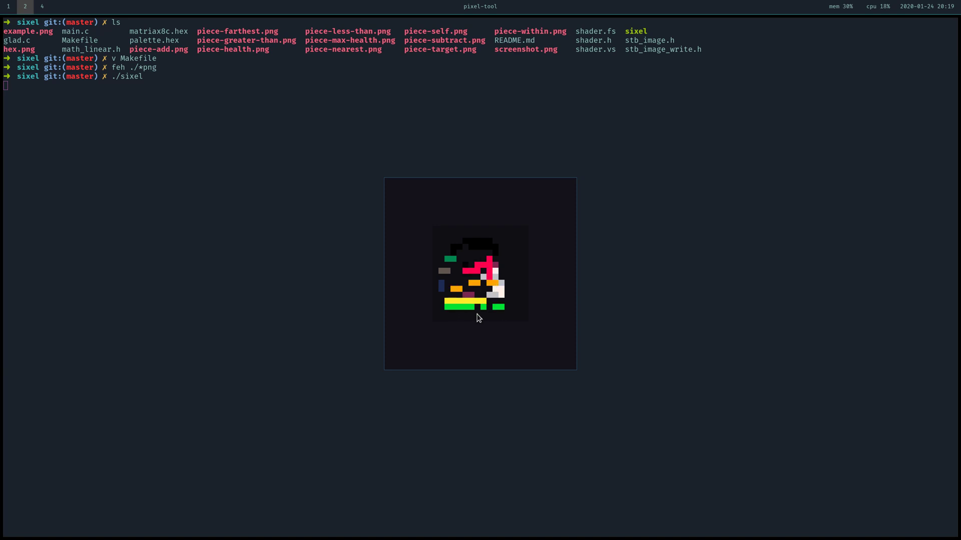
- Add a blue pixel, then flood-fill the background lavender, green, yellow, orange and finally near-black, covering the figure
{"action": "left_click", "coordinate": [513, 313]}
{"action": "left_click", "coordinate": [513, 268]}
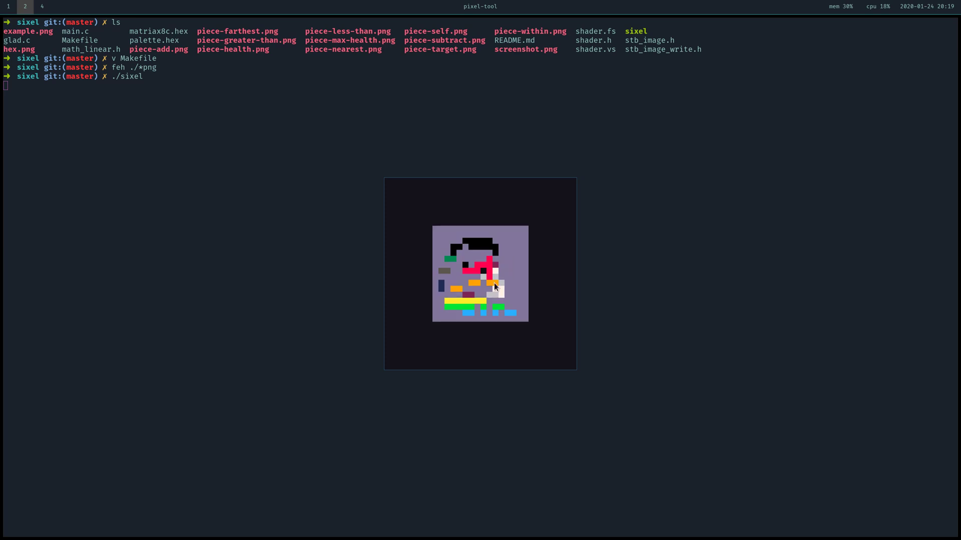
{"action": "left_click", "coordinate": [487, 300]}
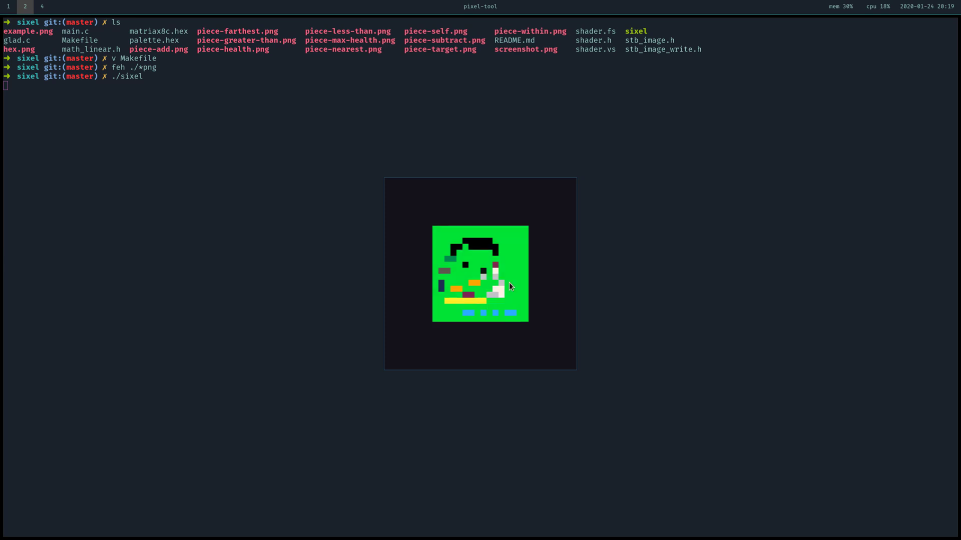
{"action": "left_click", "coordinate": [512, 264]}
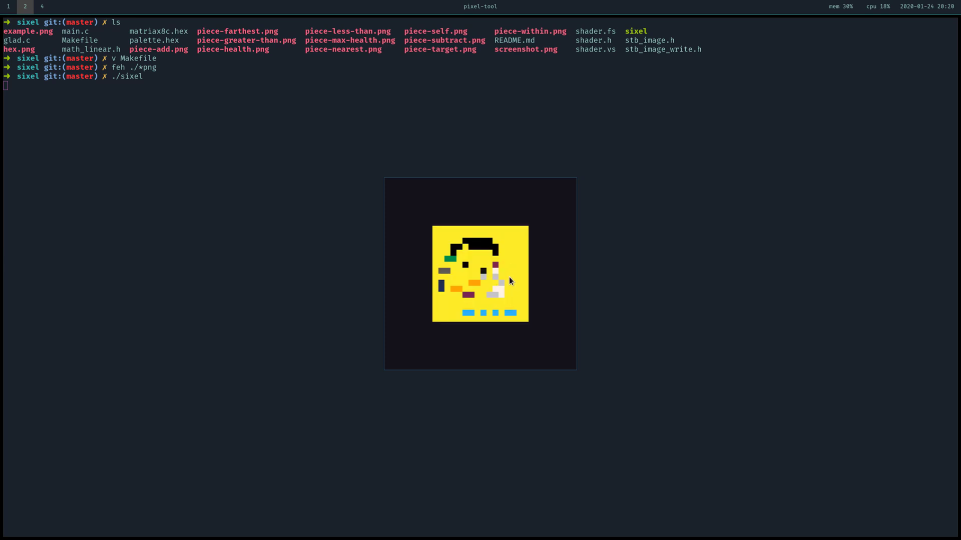
{"action": "left_click", "coordinate": [509, 271]}
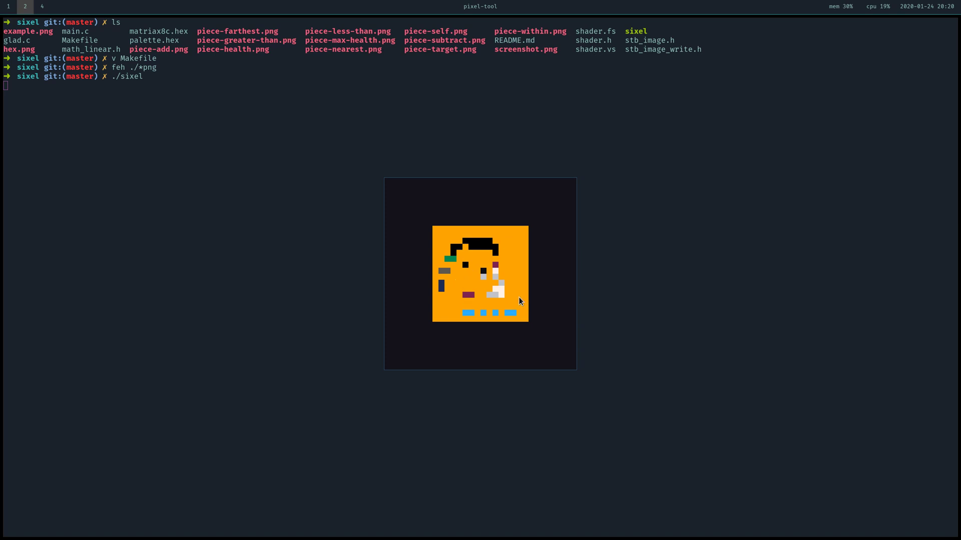
{"action": "left_click", "coordinate": [516, 261]}
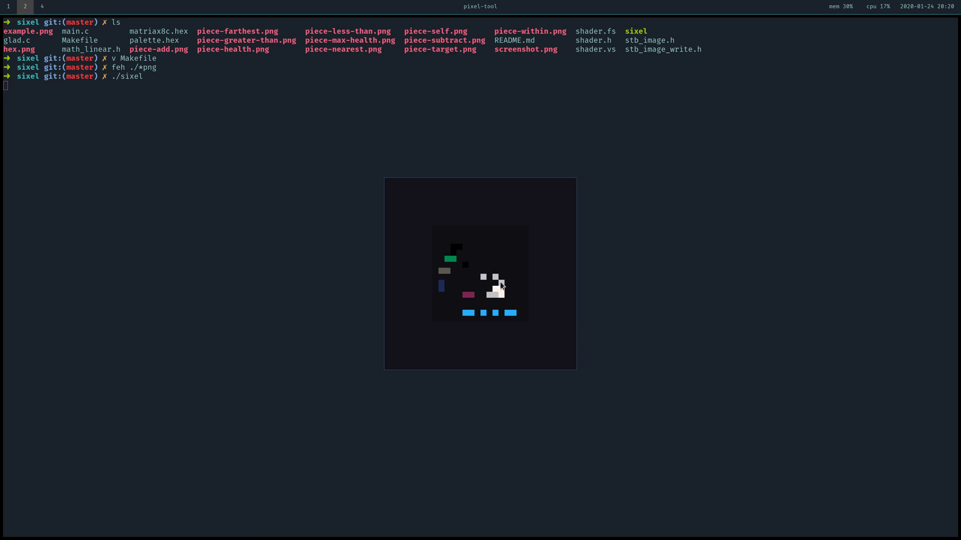
{"action": "mouse_move", "coordinate": [501, 284]}
{"action": "left_mouse_down"}
{"action": "mouse_move", "coordinate": [461, 315]}
{"action": "mouse_move", "coordinate": [527, 319]}
{"action": "mouse_move", "coordinate": [471, 281]}
{"action": "mouse_move", "coordinate": [480, 278]}
{"action": "mouse_move", "coordinate": [461, 251]}
{"action": "left_mouse_up"}
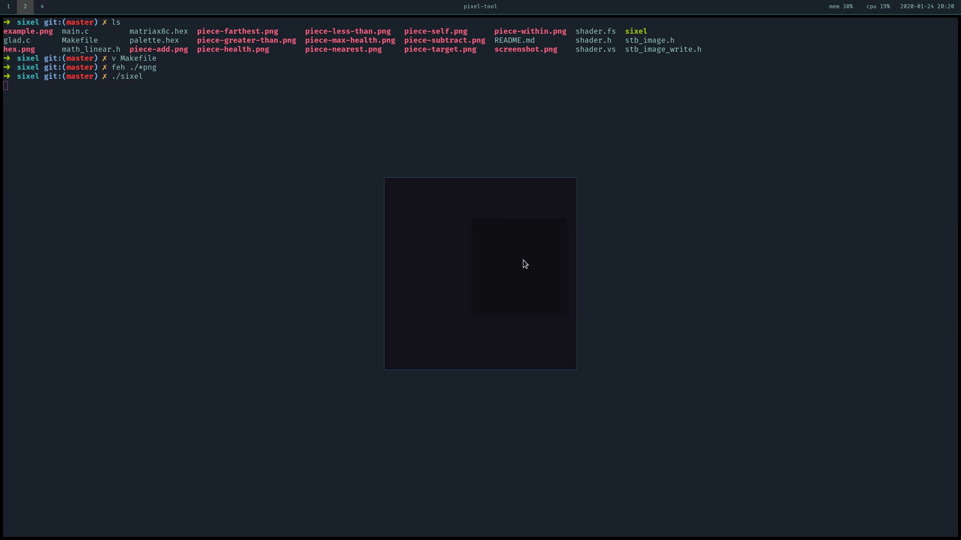
{"action": "left_click", "coordinate": [473, 264]}
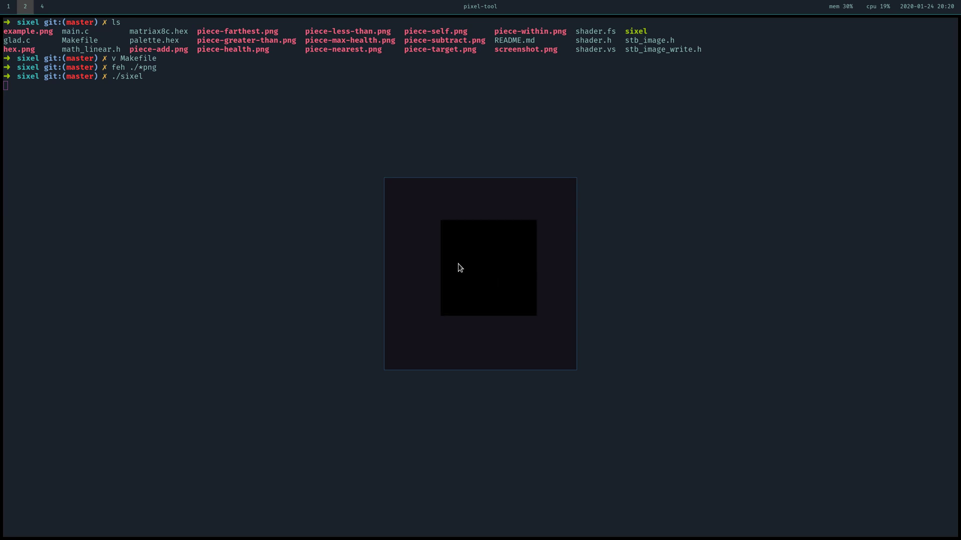
- Resize the brush, paint dark blue bars across the black canvas, and quit sixel
{"action": "scroll", "coordinate": [458, 268], "scroll_direction": "up", "scroll_amount": 1}
{"action": "scroll", "coordinate": [458, 269], "scroll_direction": "down", "scroll_amount": 4}
{"action": "scroll", "coordinate": [460, 268], "scroll_direction": "up", "scroll_amount": 4}
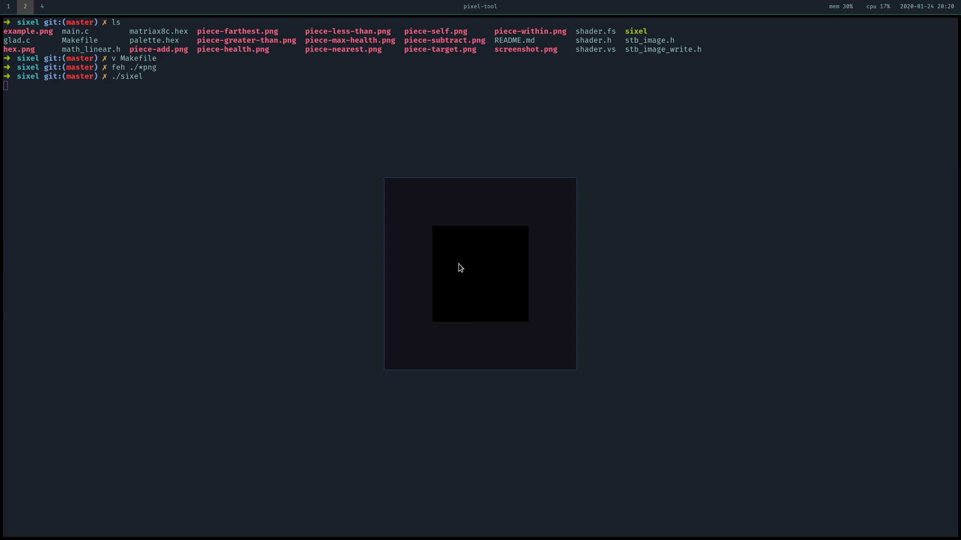
{"action": "scroll", "coordinate": [461, 268], "scroll_direction": "down", "scroll_amount": 2}
{"action": "scroll", "coordinate": [460, 269], "scroll_direction": "up", "scroll_amount": 2}
{"action": "scroll", "coordinate": [460, 268], "scroll_direction": "down", "scroll_amount": 1}
{"action": "scroll", "coordinate": [461, 268], "scroll_direction": "up", "scroll_amount": 1}
{"action": "mouse_move", "coordinate": [470, 279]}
{"action": "left_mouse_down"}
{"action": "mouse_move", "coordinate": [528, 272]}
{"action": "mouse_move", "coordinate": [531, 302]}
{"action": "mouse_move", "coordinate": [463, 247]}
{"action": "mouse_move", "coordinate": [464, 271]}
{"action": "left_mouse_up"}
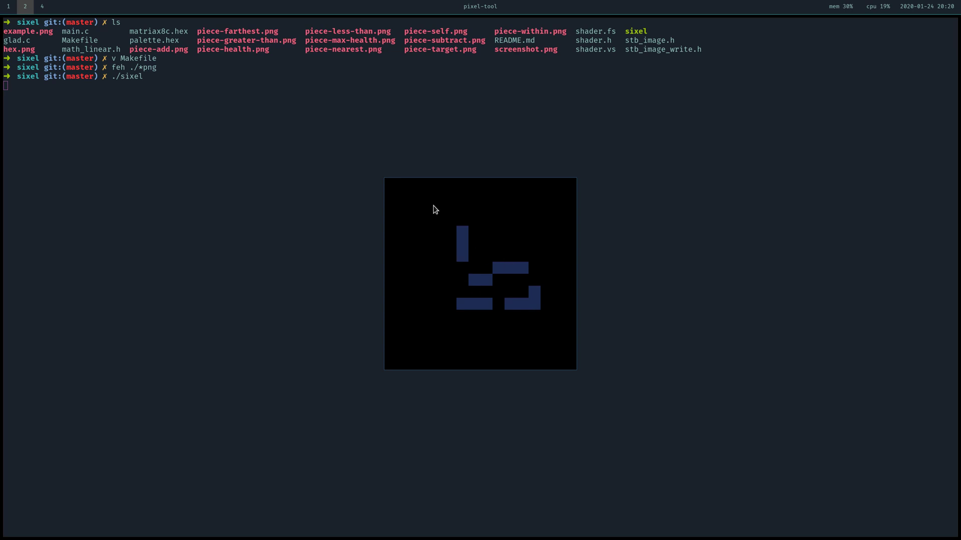
{"action": "scroll", "coordinate": [435, 209], "scroll_direction": "down", "scroll_amount": 1}
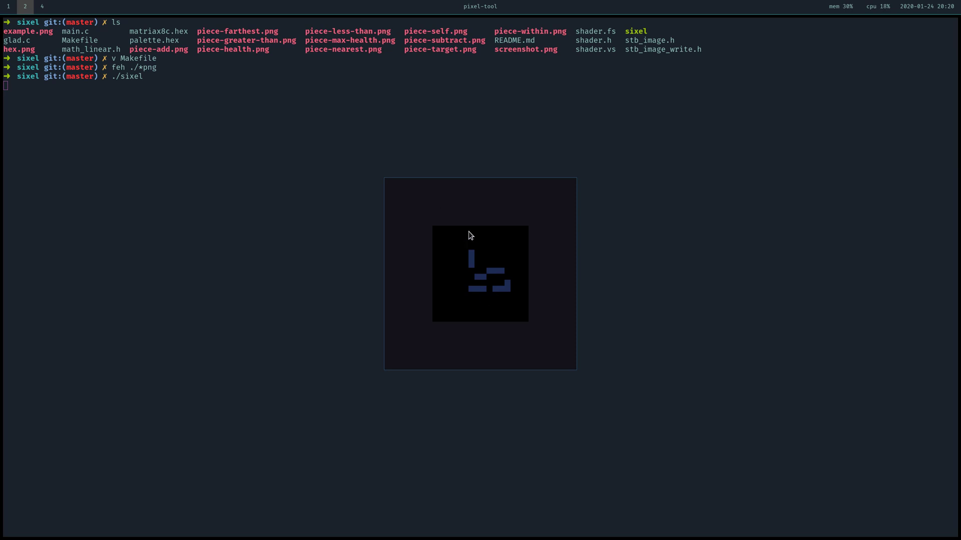
{"action": "key", "text": "Escape"}
- Run ./sixel -d 1280 800 for a 1280×800 image, then close it
{"action": "key", "text": "Up"}
{"action": "type", "text": "-d"}
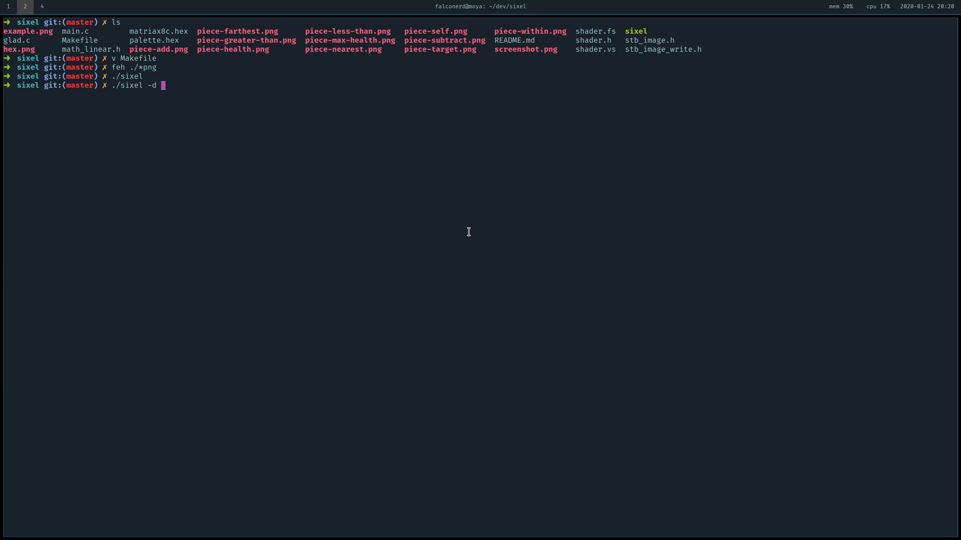
{"action": "type", "text": "1280 800"}
{"action": "key", "text": "Return"}
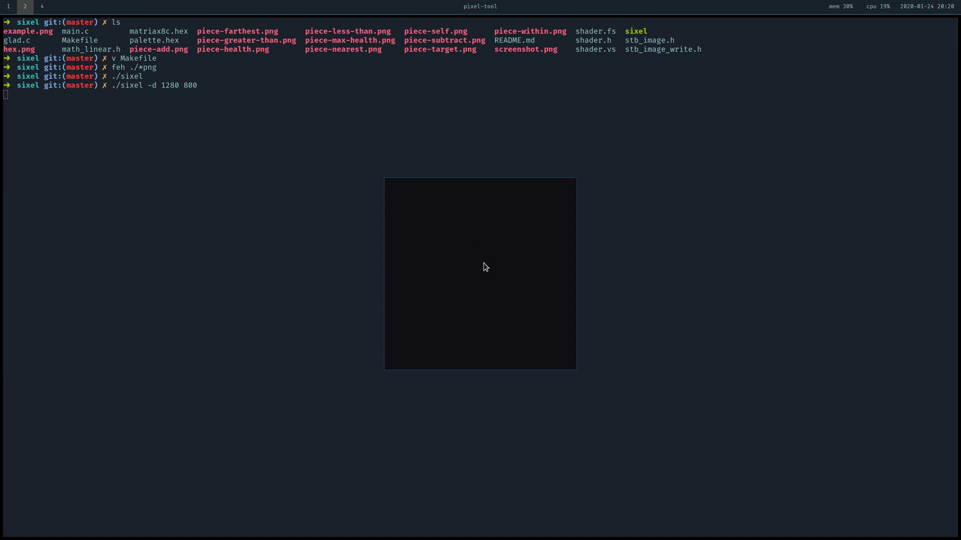
{"action": "key", "text": "Escape"}
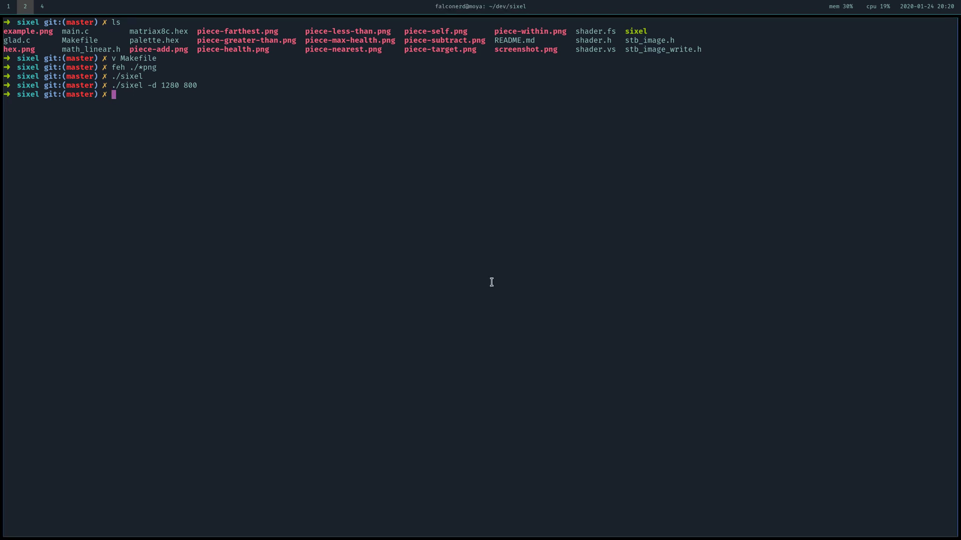
- Relaunch sixel with -w 1280 800 for a 1280×800 window
{"action": "key", "text": "Up"}
{"action": "key", "text": "Left"}
{"action": "key", "text": "Left"}
{"action": "key", "text": "Left"}
{"action": "key", "text": "Left"}
{"action": "key", "text": "Left"}
{"action": "key", "text": "Left"}
{"action": "key", "text": "Left"}
{"action": "key", "text": "Left"}
{"action": "key", "text": "Left"}
{"action": "key", "text": "BackSpace"}
{"action": "type", "text": "w"}
{"action": "key", "text": "Return"}
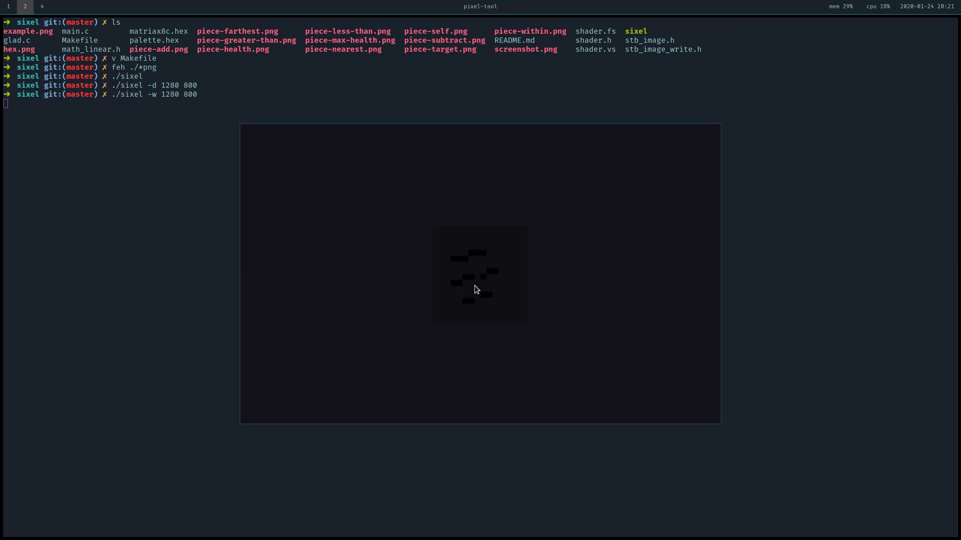
- Rerun sixel as -w 1280 800 -d 64 64 for a 64×64 canvas
{"action": "key", "text": "Up"}
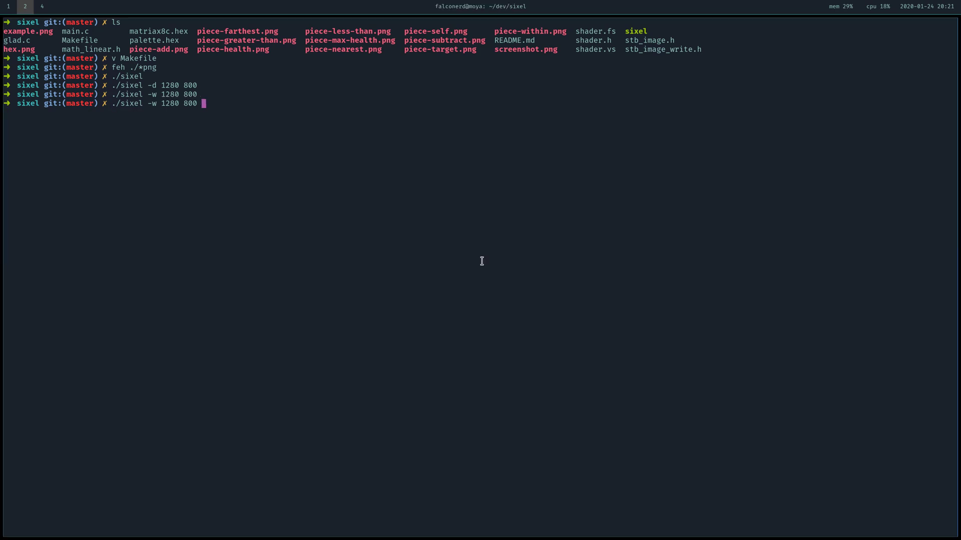
{"action": "type", "text": "-d 64 64"}
{"action": "key", "text": "Return"}
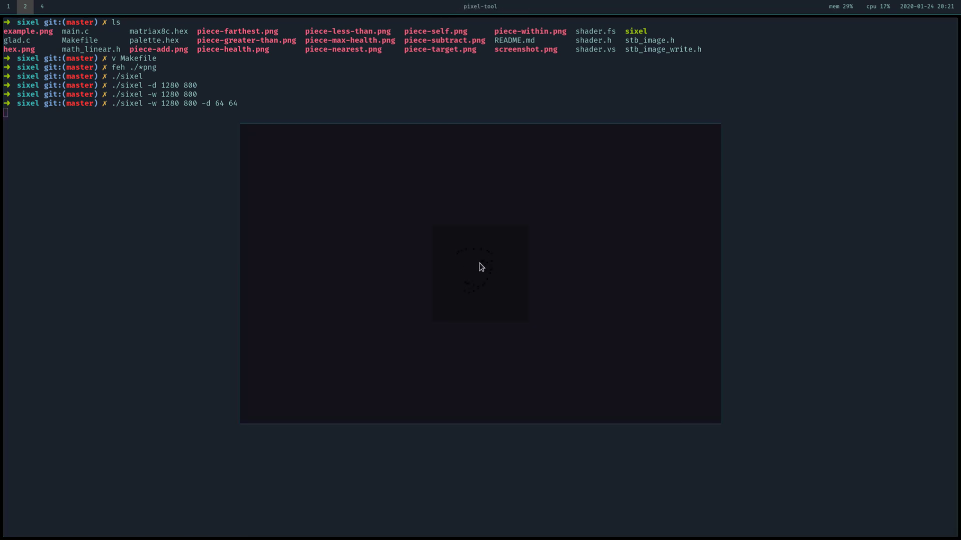
- Draw blue lines, curves and scattered strokes across the 64×64 canvas
{"action": "scroll", "coordinate": [480, 266], "scroll_direction": "up", "scroll_amount": 3}
{"action": "left_click_drag", "start_coordinate": [434, 331], "coordinate": [612, 276]}
{"action": "left_click_drag", "start_coordinate": [605, 217], "coordinate": [465, 309]}
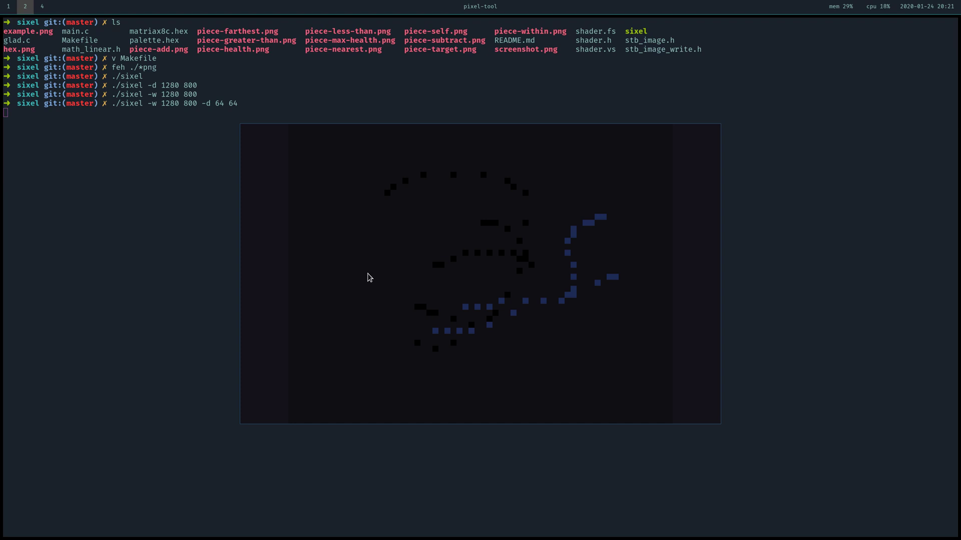
{"action": "mouse_move", "coordinate": [334, 259]}
{"action": "left_mouse_down"}
{"action": "mouse_move", "coordinate": [354, 231]}
{"action": "mouse_move", "coordinate": [446, 229]}
{"action": "mouse_move", "coordinate": [446, 249]}
{"action": "left_mouse_up"}
{"action": "left_click_drag", "start_coordinate": [381, 282], "coordinate": [444, 259]}
{"action": "left_click_drag", "start_coordinate": [369, 331], "coordinate": [346, 342]}
{"action": "mouse_move", "coordinate": [442, 307]}
{"action": "left_mouse_down"}
{"action": "mouse_move", "coordinate": [360, 377]}
{"action": "mouse_move", "coordinate": [592, 343]}
{"action": "mouse_move", "coordinate": [641, 361]}
{"action": "mouse_move", "coordinate": [376, 388]}
{"action": "left_mouse_up"}
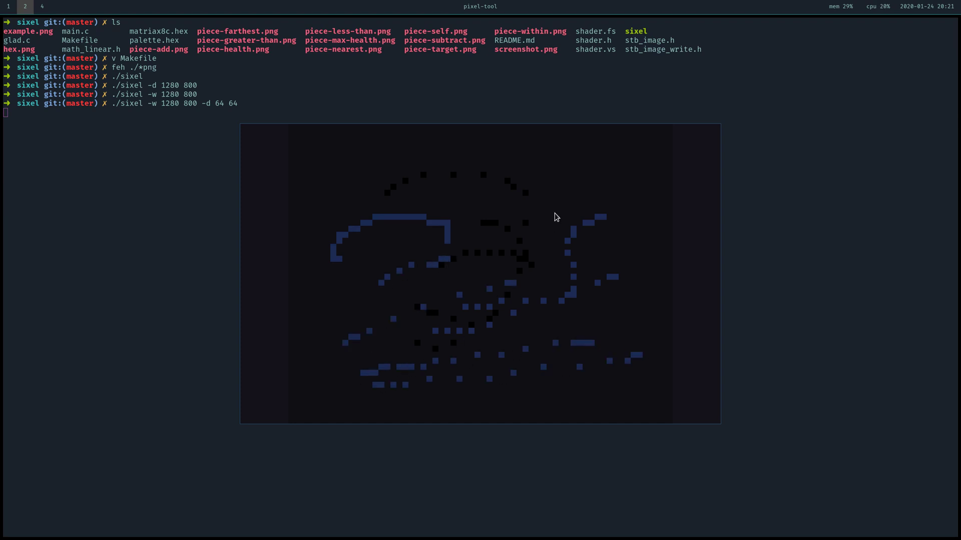
{"action": "mouse_move", "coordinate": [604, 162]}
{"action": "left_mouse_down"}
{"action": "mouse_move", "coordinate": [349, 190]}
{"action": "mouse_move", "coordinate": [362, 163]}
{"action": "mouse_move", "coordinate": [586, 144]}
{"action": "mouse_move", "coordinate": [485, 182]}
{"action": "mouse_move", "coordinate": [474, 157]}
{"action": "mouse_move", "coordinate": [497, 161]}
{"action": "mouse_move", "coordinate": [446, 216]}
{"action": "left_mouse_up"}
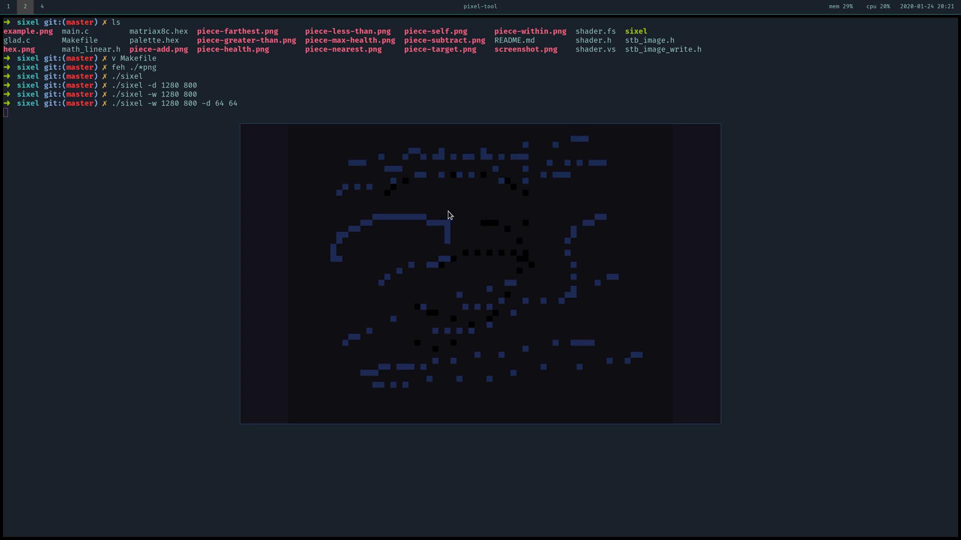
- Add a blue arc near the canvas bottom and a blue stroke down the right side
{"action": "scroll", "coordinate": [422, 291], "scroll_direction": "down", "scroll_amount": 3}
{"action": "scroll", "coordinate": [476, 279], "scroll_direction": "up", "scroll_amount": 3}
{"action": "scroll", "coordinate": [478, 281], "scroll_direction": "down", "scroll_amount": 3}
{"action": "scroll", "coordinate": [478, 281], "scroll_direction": "up", "scroll_amount": 1}
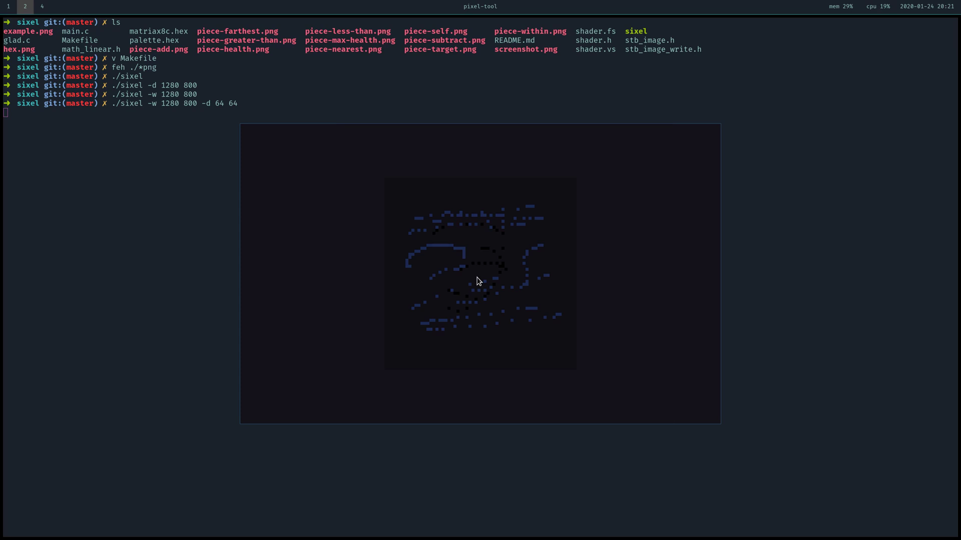
{"action": "left_click_drag", "start_coordinate": [452, 351], "coordinate": [528, 354]}
{"action": "left_click_drag", "start_coordinate": [554, 227], "coordinate": [563, 270]}
- Quit the 64×64 sixel session with Escape, back to the shell prompt
{"action": "key", "text": "Escape"}
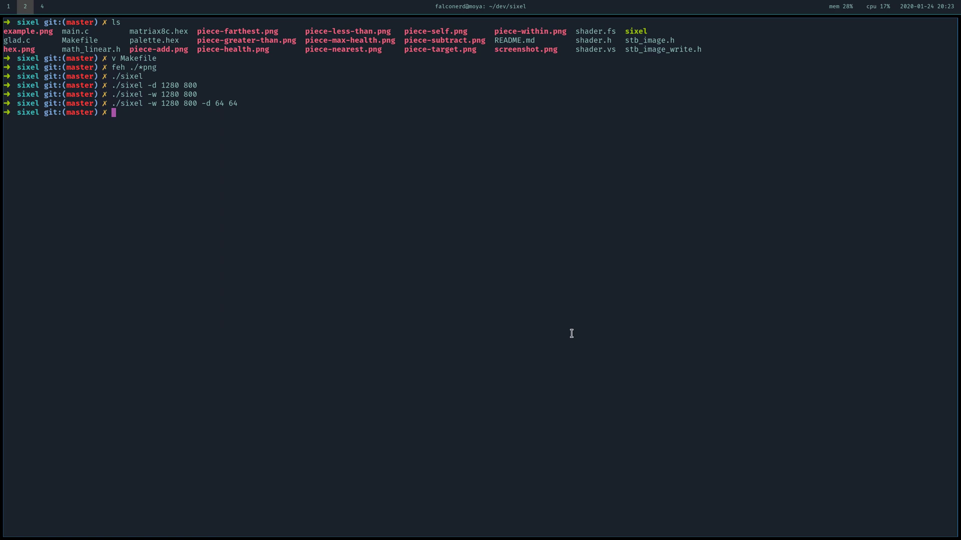
- Bring up Brave, look at the Lospec PICO-8 Palette page, then the sixel GitHub repository
{"action": "key", "text": "super+1"}
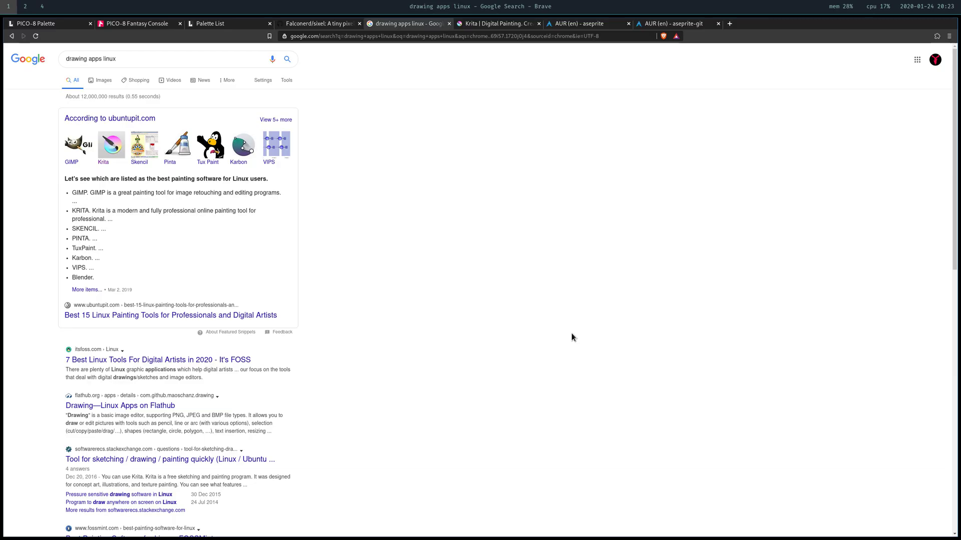
{"action": "left_click", "coordinate": [49, 24]}
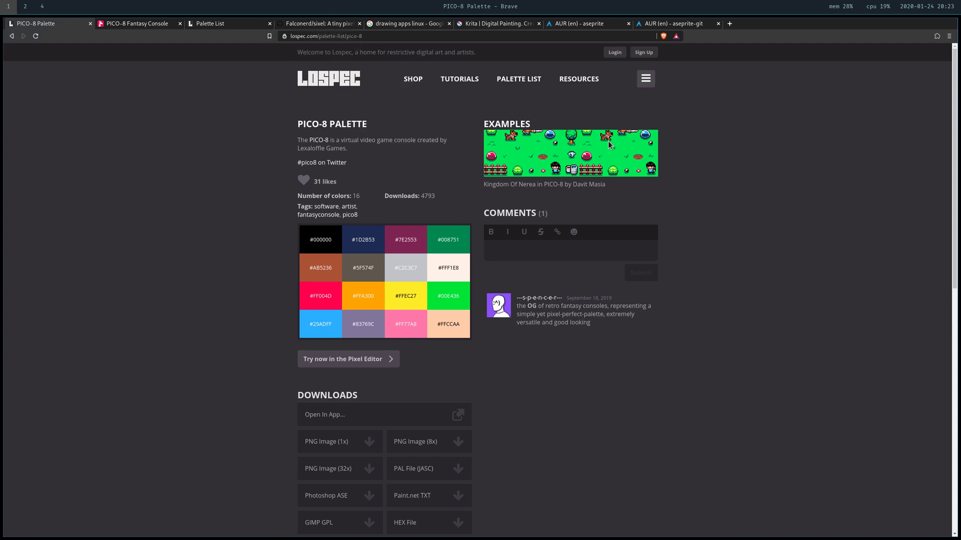
{"action": "left_click", "coordinate": [317, 27]}
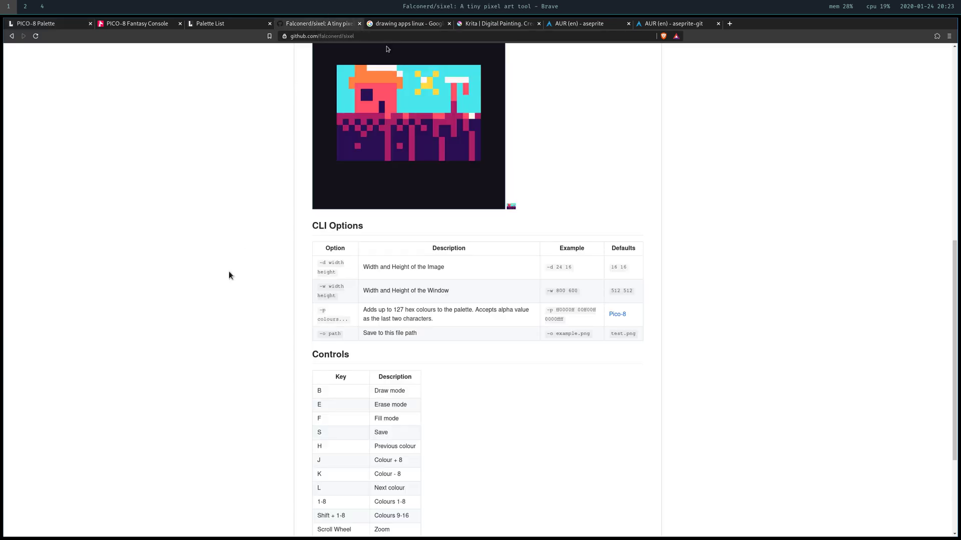
- Open sixel's main.c on GitHub and scroll through its source
{"action": "scroll", "coordinate": [231, 276], "scroll_direction": "up", "scroll_amount": 7}
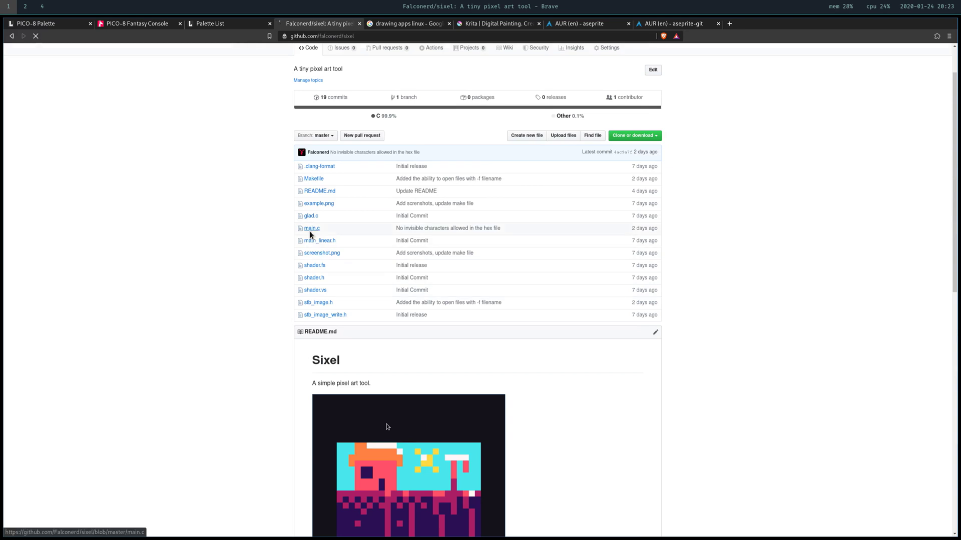
{"action": "left_click", "coordinate": [312, 229]}
{"action": "scroll", "coordinate": [468, 246], "scroll_direction": "down", "scroll_amount": 5}
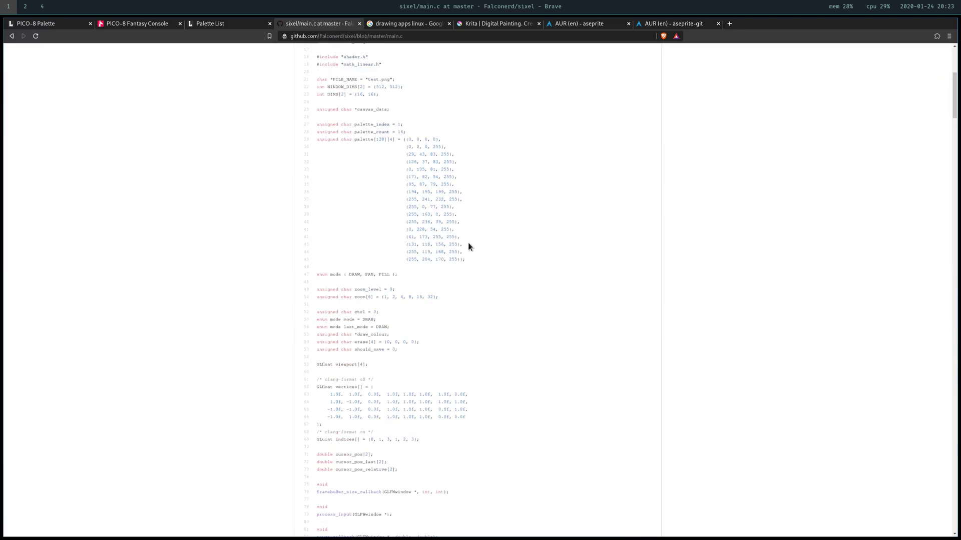
{"action": "scroll", "coordinate": [468, 246], "scroll_direction": "down", "scroll_amount": 6}
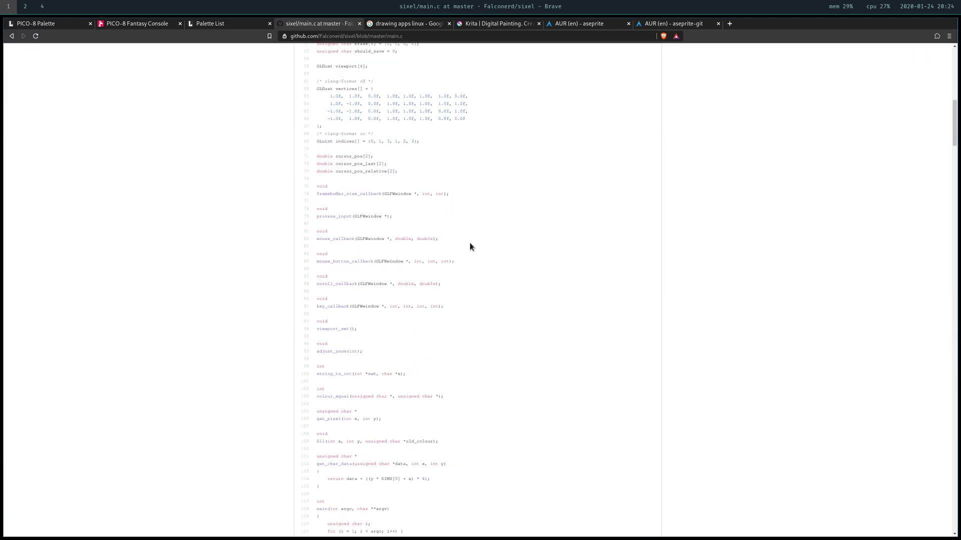
{"action": "scroll", "coordinate": [470, 242], "scroll_direction": "down", "scroll_amount": 12}
{"action": "scroll", "coordinate": [471, 245], "scroll_direction": "down", "scroll_amount": 10}
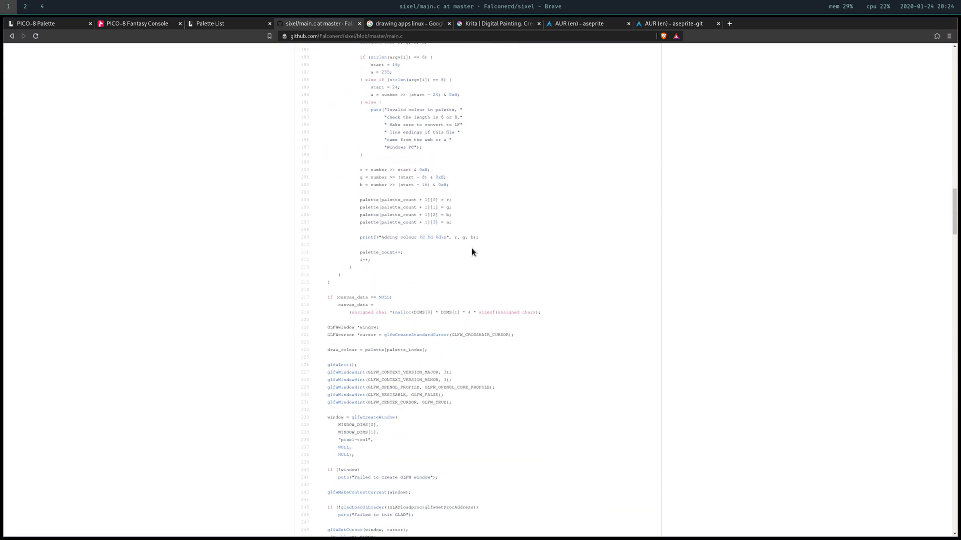
{"action": "scroll", "coordinate": [472, 248], "scroll_direction": "down", "scroll_amount": 11}
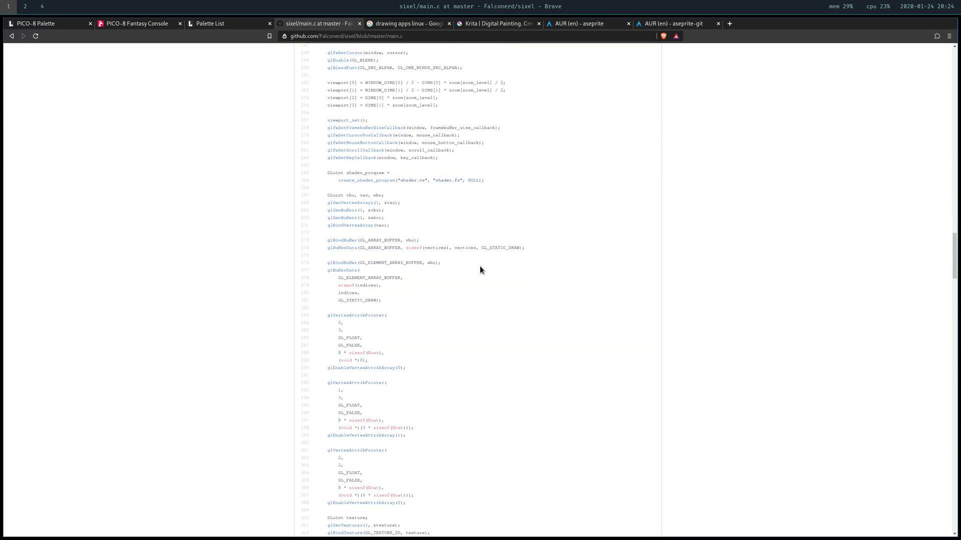
{"action": "scroll", "coordinate": [479, 265], "scroll_direction": "down", "scroll_amount": 5}
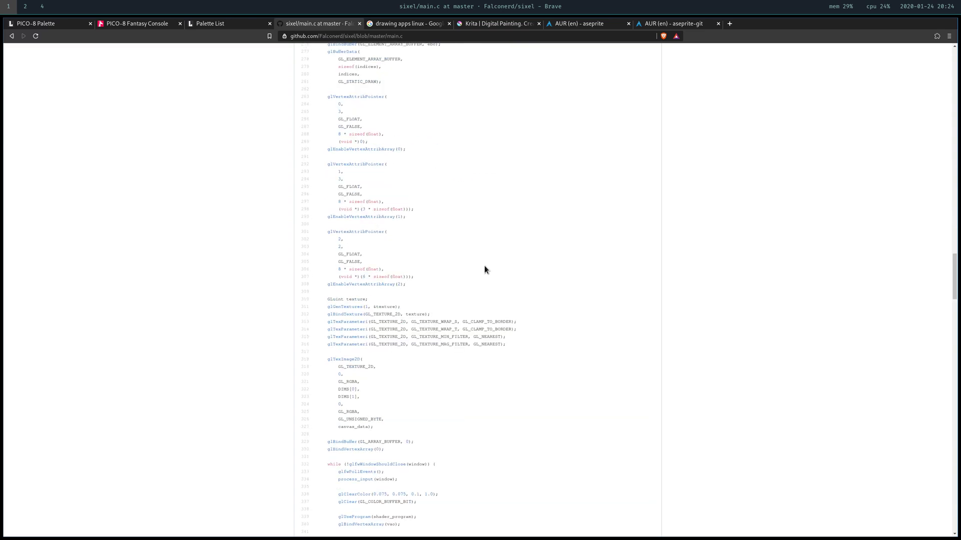
{"action": "scroll", "coordinate": [485, 266], "scroll_direction": "down", "scroll_amount": 11}
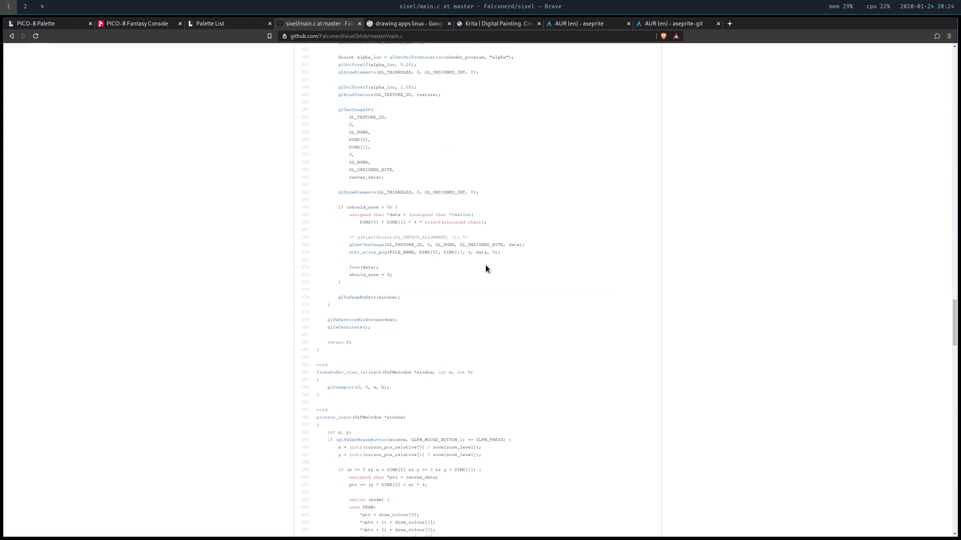
{"action": "scroll", "coordinate": [485, 265], "scroll_direction": "up", "scroll_amount": 20}
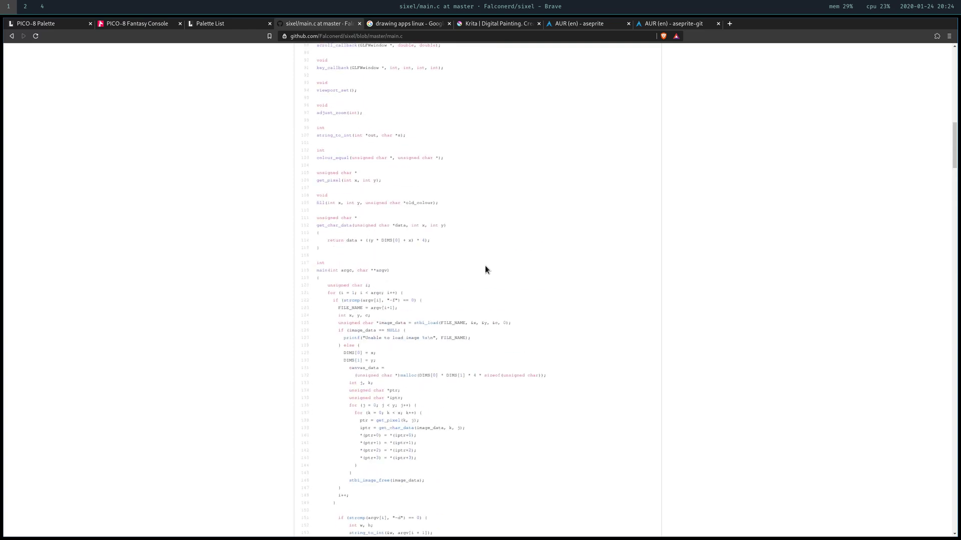
{"action": "scroll", "coordinate": [485, 269], "scroll_direction": "up", "scroll_amount": 10}
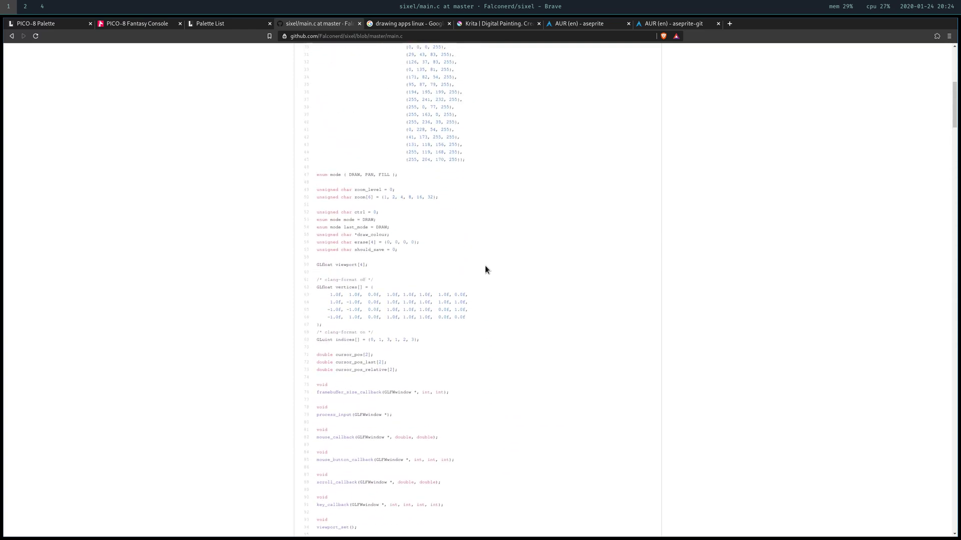
{"action": "scroll", "coordinate": [485, 269], "scroll_direction": "up", "scroll_amount": 8}
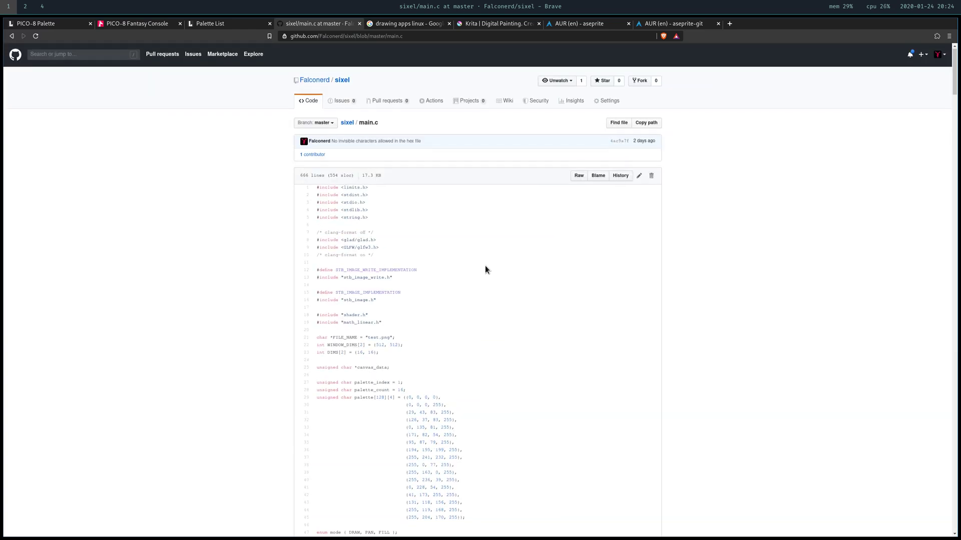
{"action": "scroll", "coordinate": [483, 275], "scroll_direction": "down", "scroll_amount": 4}
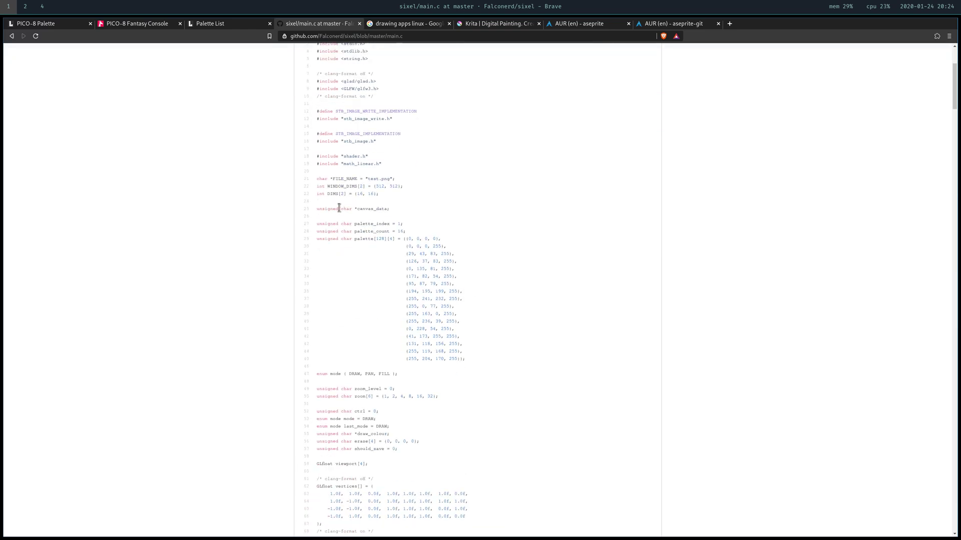
- Search main.c for canvas_data and step through matches down to the process_input drawing code
{"action": "left_click_drag", "start_coordinate": [339, 208], "coordinate": [373, 210]}
{"action": "double_click", "coordinate": [372, 209]}
{"action": "key", "text": "ctrl+f"}
{"action": "key", "text": "Return"}
{"action": "key", "text": "Return"}
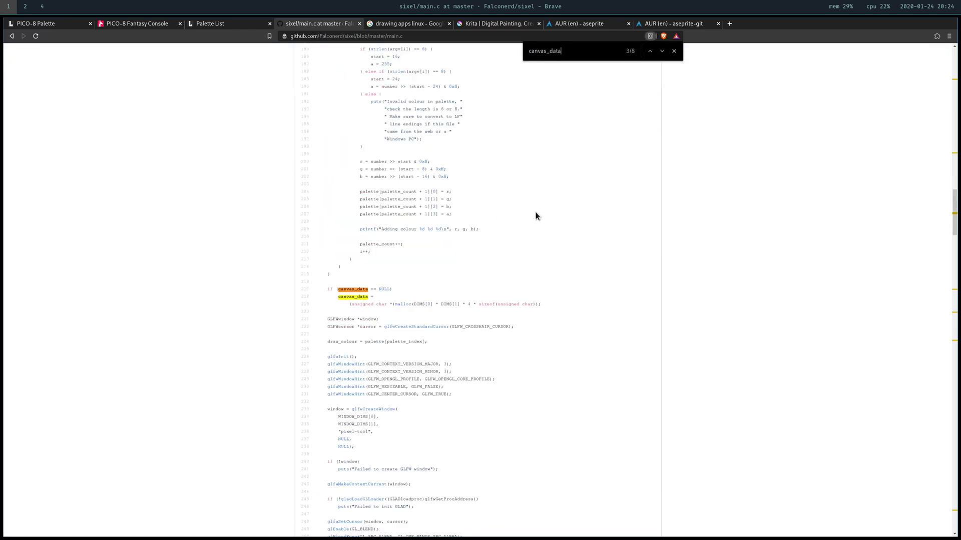
{"action": "key", "text": "Return"}
{"action": "key", "text": "Return"}
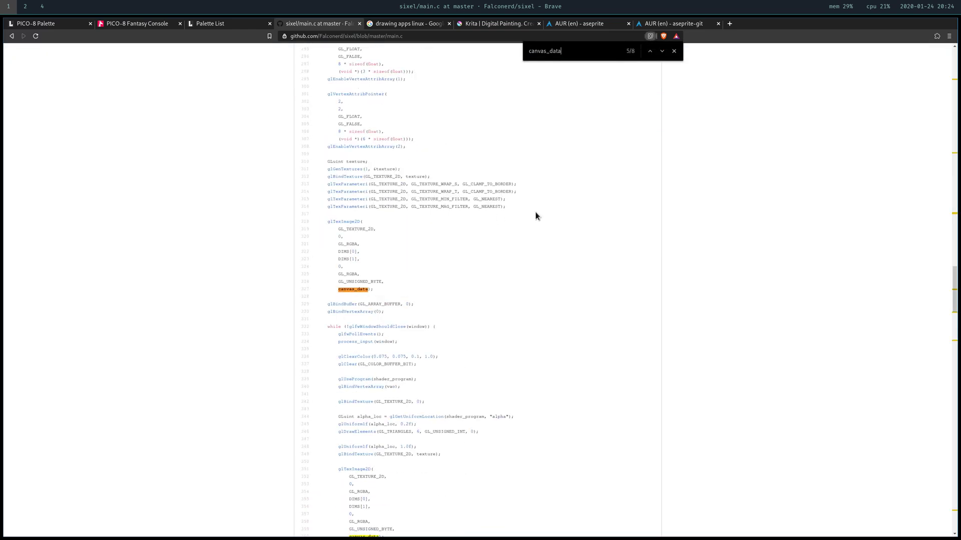
{"action": "key", "text": "Return"}
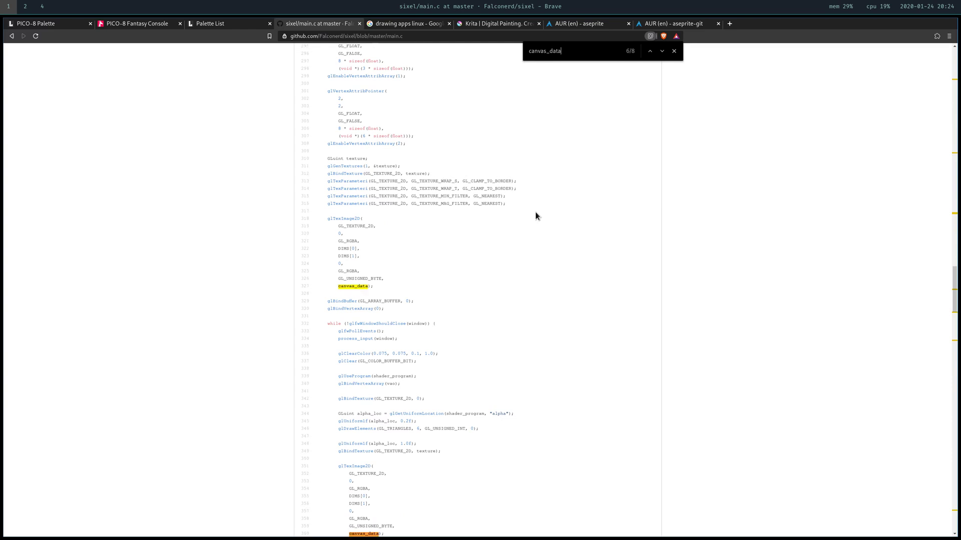
{"action": "scroll", "coordinate": [536, 213], "scroll_direction": "down", "scroll_amount": 5}
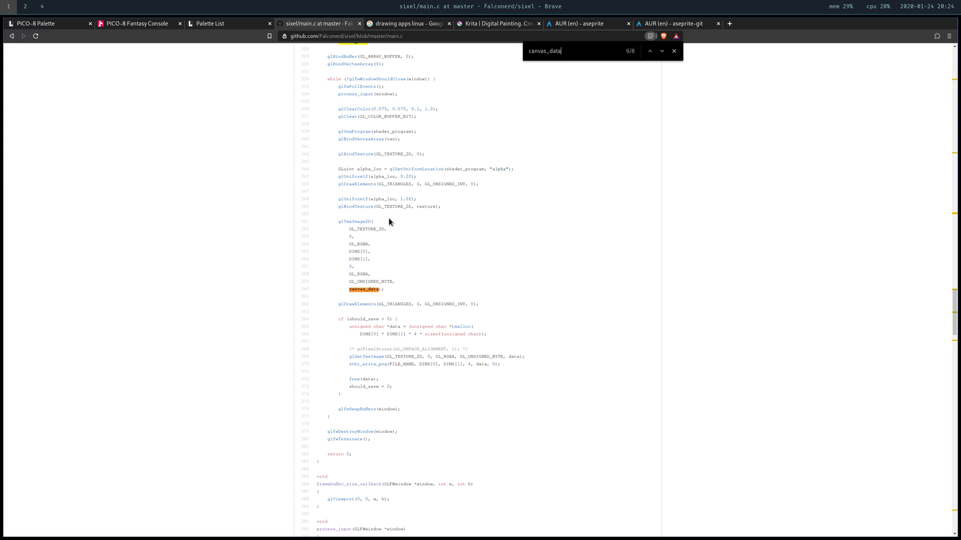
{"action": "left_click", "coordinate": [662, 50]}
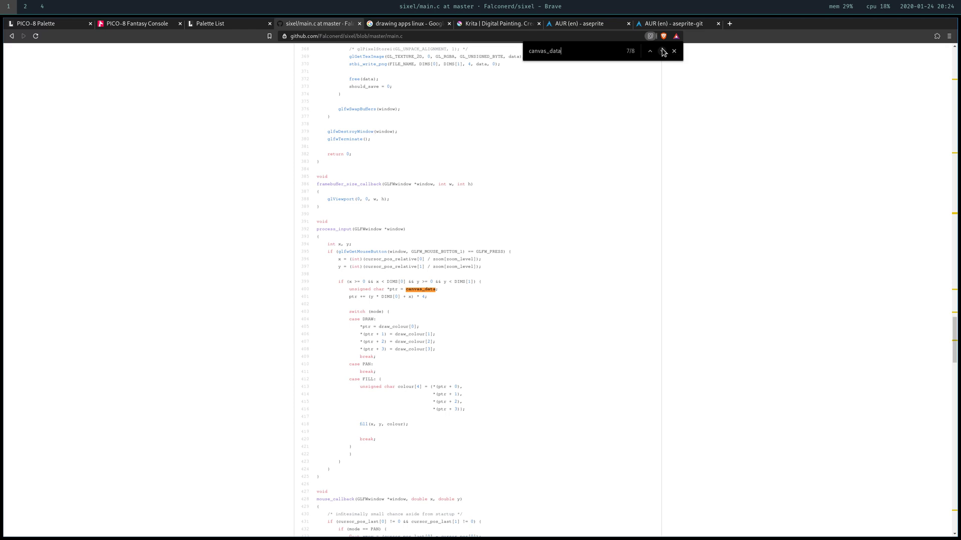
{"action": "left_click", "coordinate": [674, 51]}
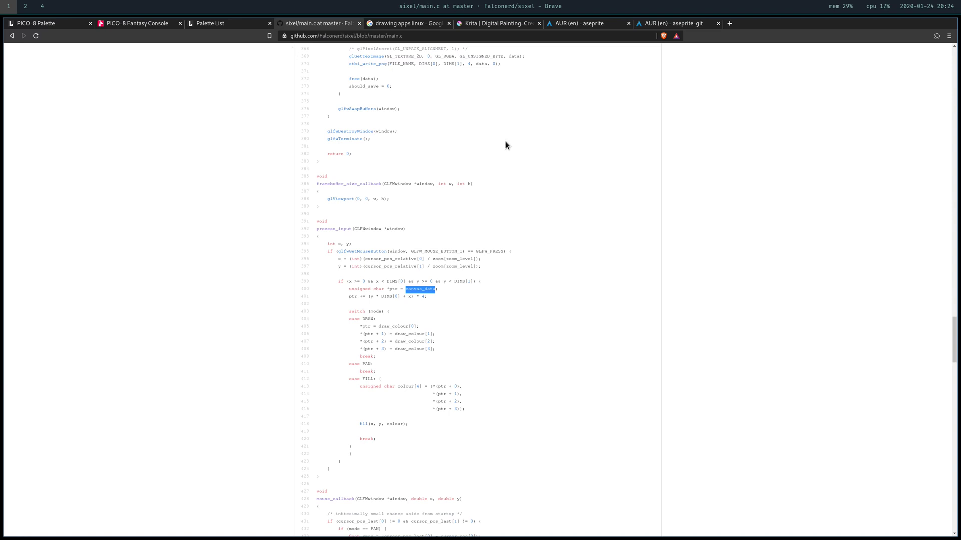
{"action": "key", "text": "ctrl+t"}
- Load learnopengl.com from the 'openg' suggestion and expand its Getting started chapter list
{"action": "type", "text": "openg"}
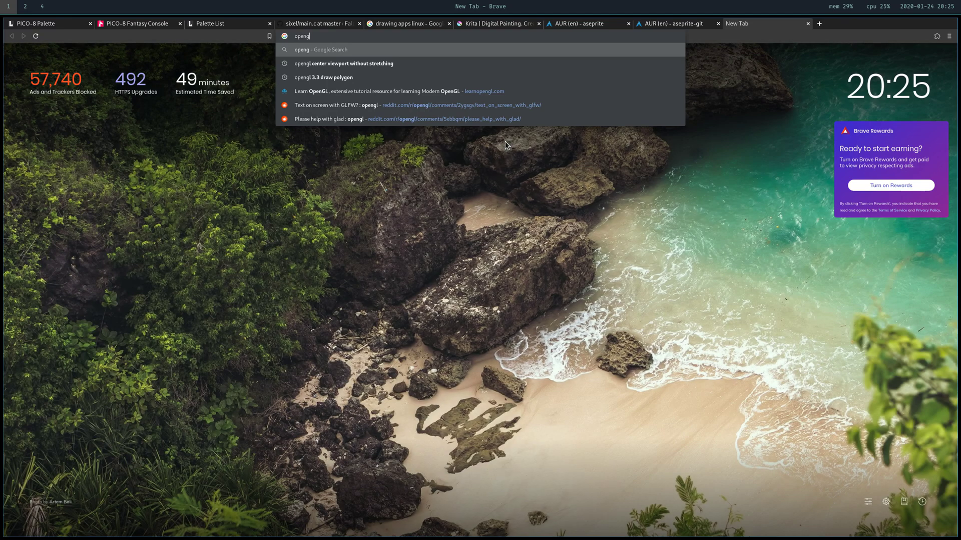
{"action": "key", "text": "Down"}
{"action": "key", "text": "Down"}
{"action": "key", "text": "Down"}
{"action": "key", "text": "Return"}
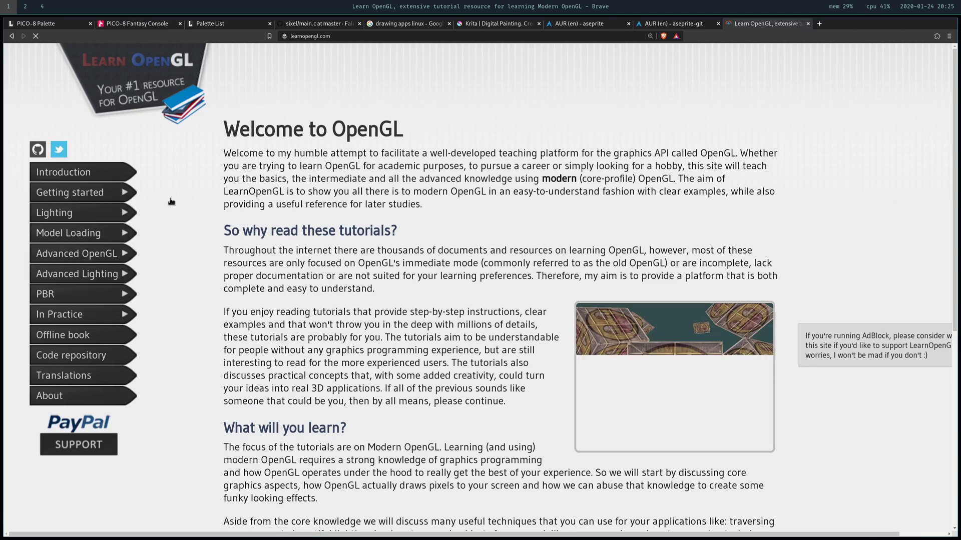
{"action": "left_click", "coordinate": [650, 36]}
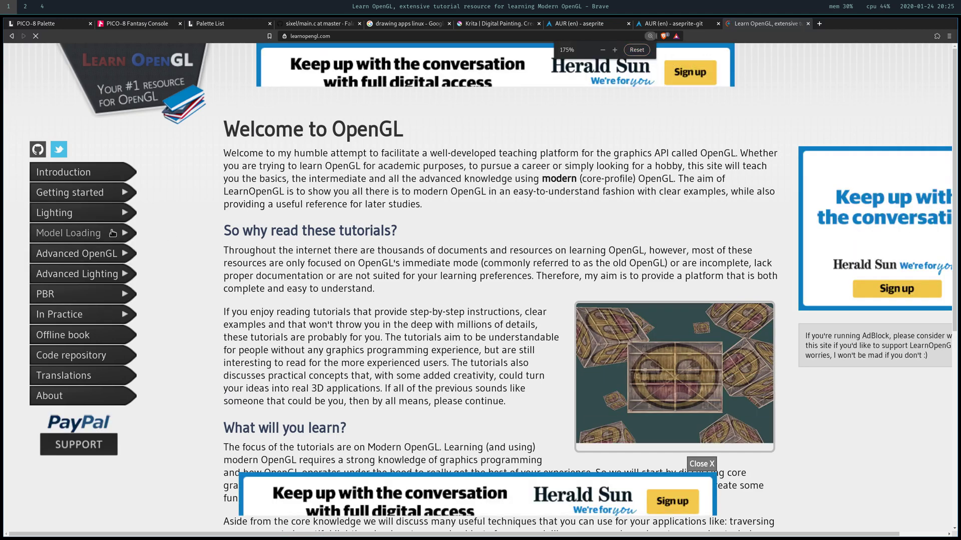
{"action": "left_click", "coordinate": [82, 194]}
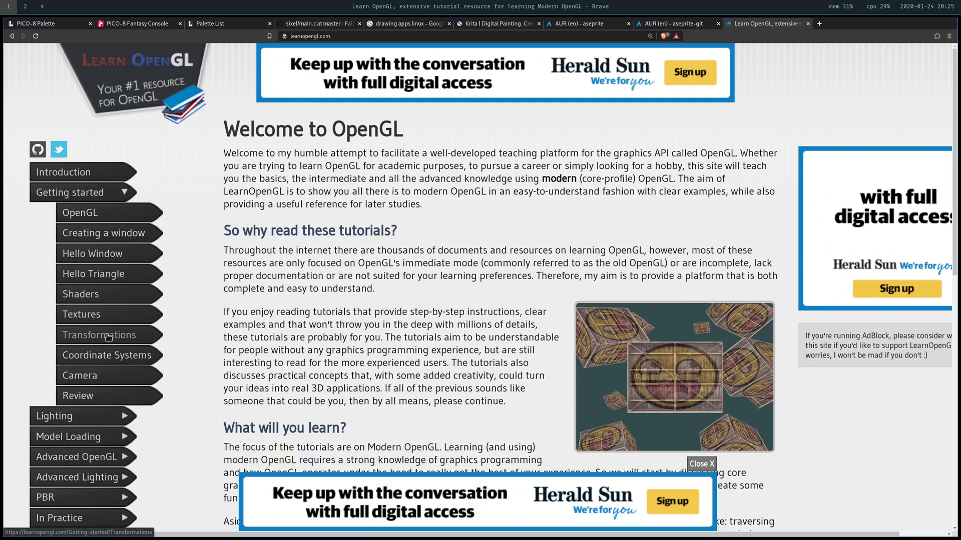
- Open the Transformations chapter and read through its Vectors section
{"action": "left_click", "coordinate": [95, 335]}
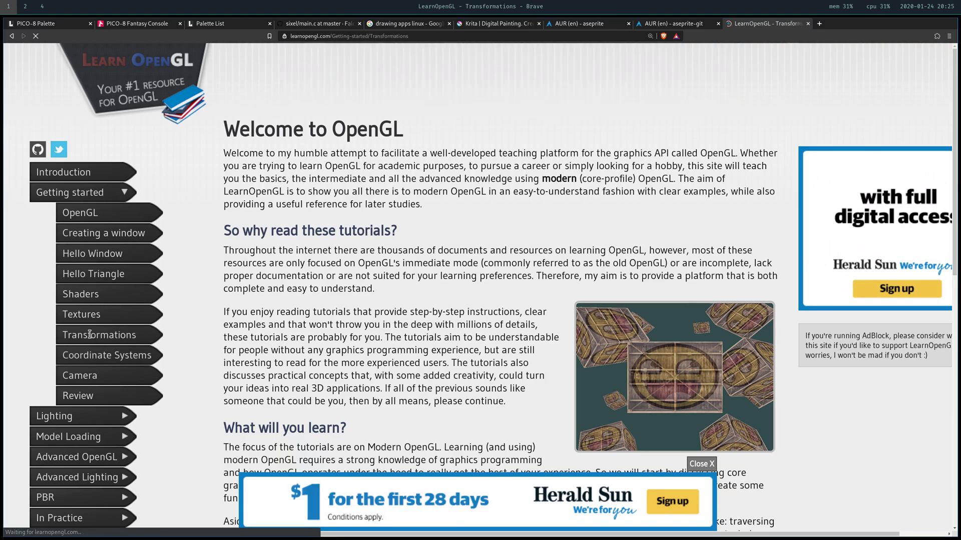
{"action": "scroll", "coordinate": [238, 353], "scroll_direction": "down", "scroll_amount": 7}
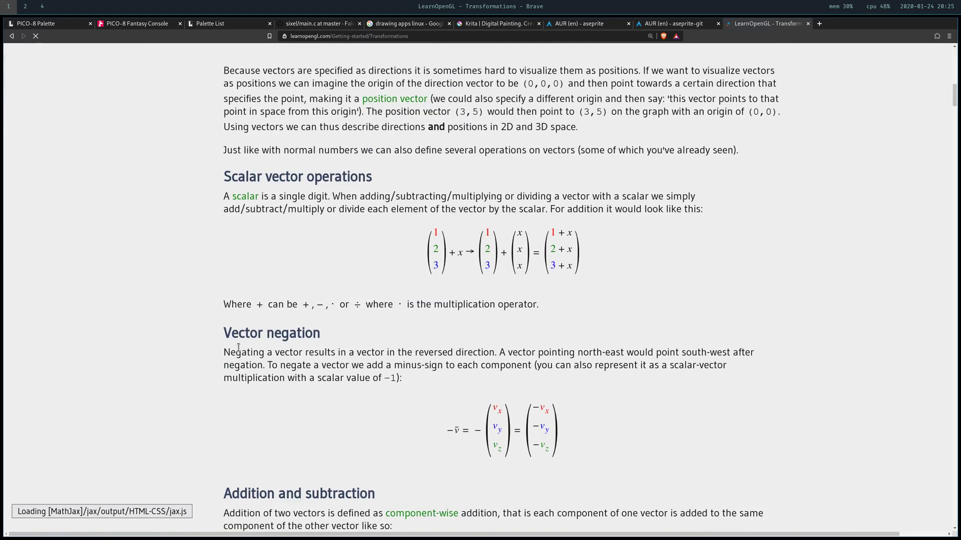
{"action": "scroll", "coordinate": [238, 352], "scroll_direction": "down", "scroll_amount": 12}
{"action": "scroll", "coordinate": [237, 348], "scroll_direction": "down", "scroll_amount": 15}
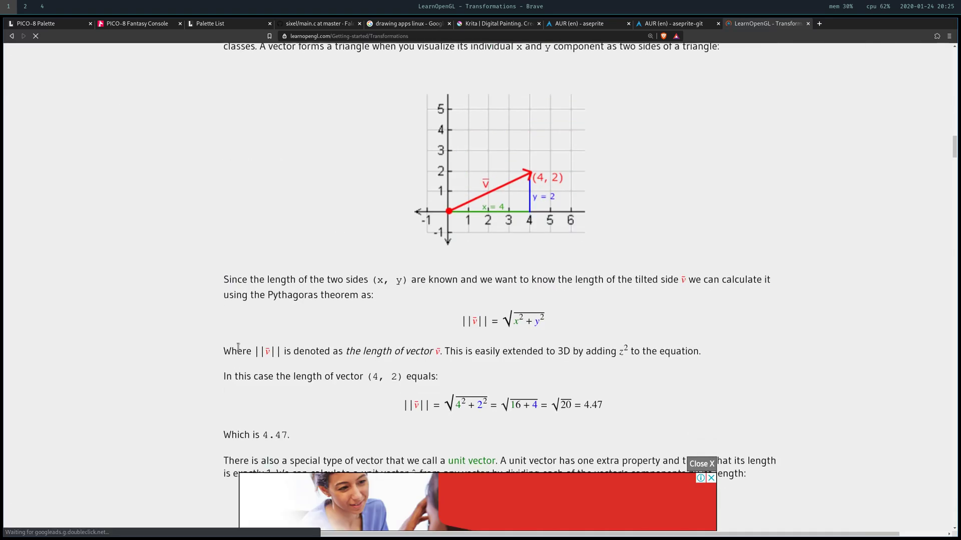
{"action": "scroll", "coordinate": [238, 351], "scroll_direction": "down", "scroll_amount": 4}
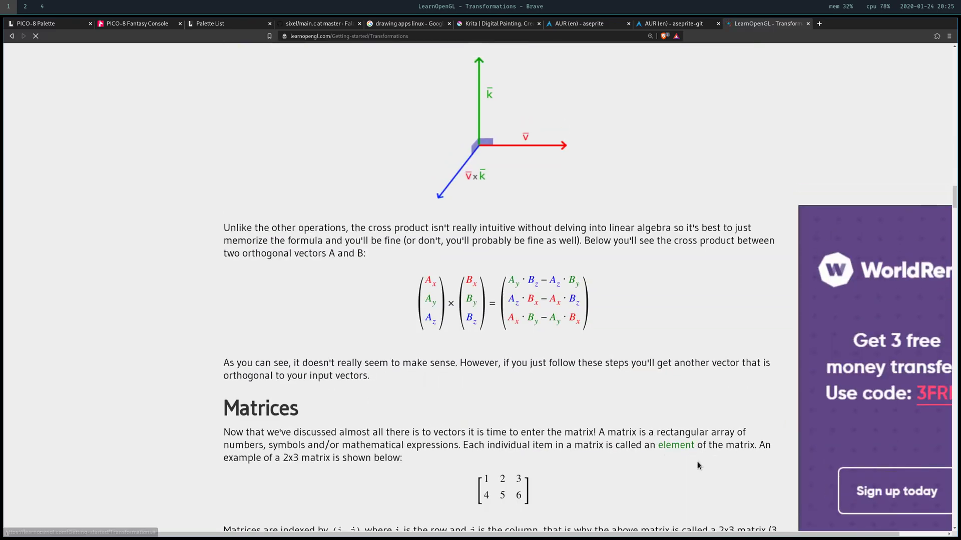
{"action": "scroll", "coordinate": [332, 363], "scroll_direction": "down", "scroll_amount": 20}
{"action": "scroll", "coordinate": [333, 364], "scroll_direction": "down", "scroll_amount": 20}
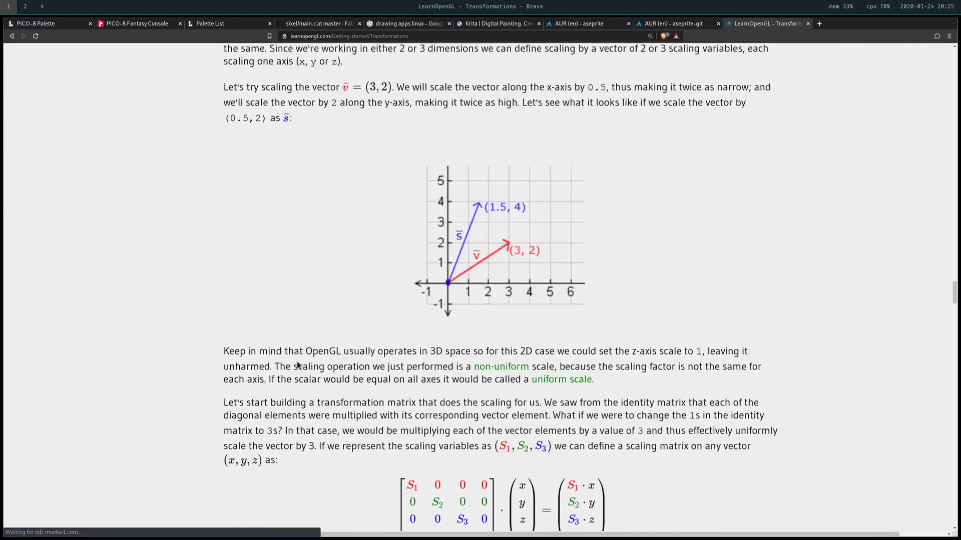
{"action": "scroll", "coordinate": [297, 361], "scroll_direction": "up", "scroll_amount": 15}
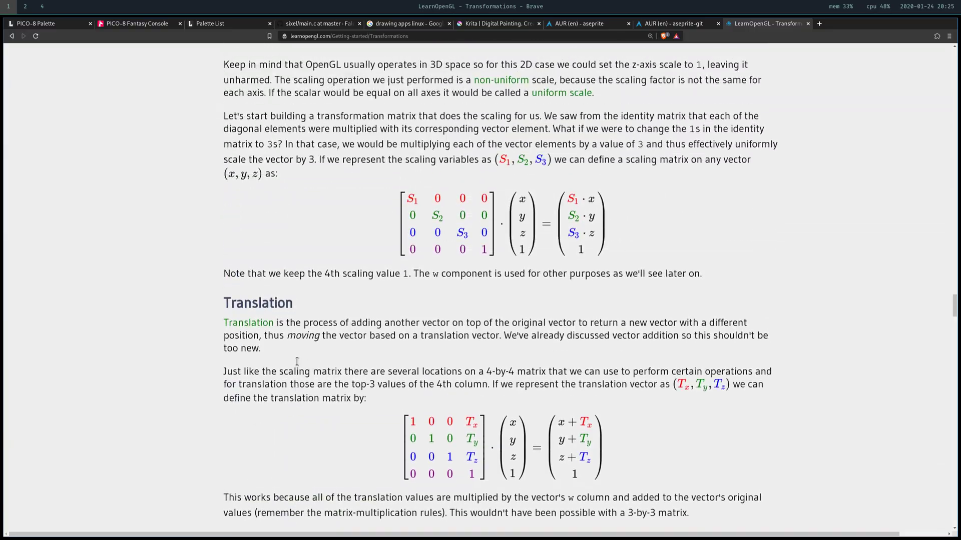
{"action": "scroll", "coordinate": [297, 360], "scroll_direction": "down", "scroll_amount": 8}
{"action": "scroll", "coordinate": [298, 360], "scroll_direction": "up", "scroll_amount": 20}
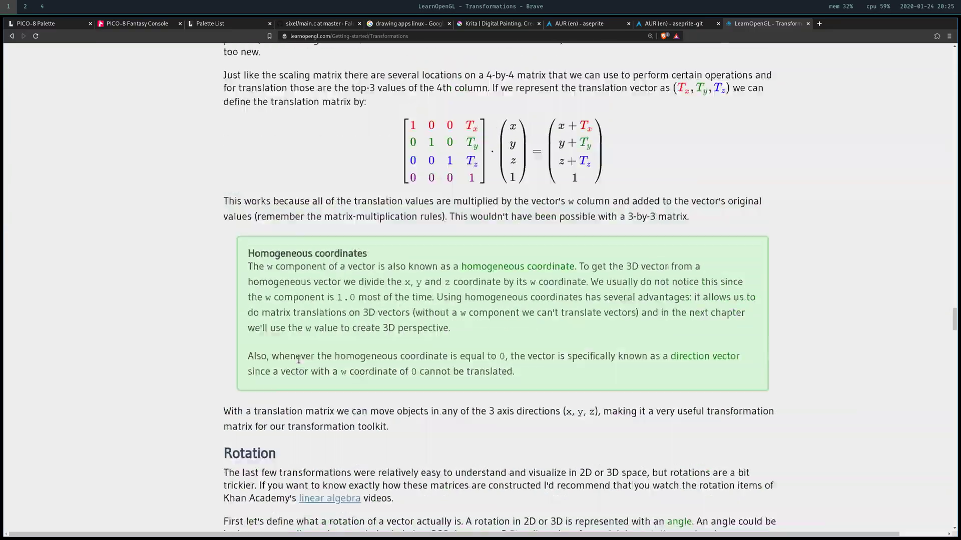
{"action": "scroll", "coordinate": [299, 359], "scroll_direction": "up", "scroll_amount": 20}
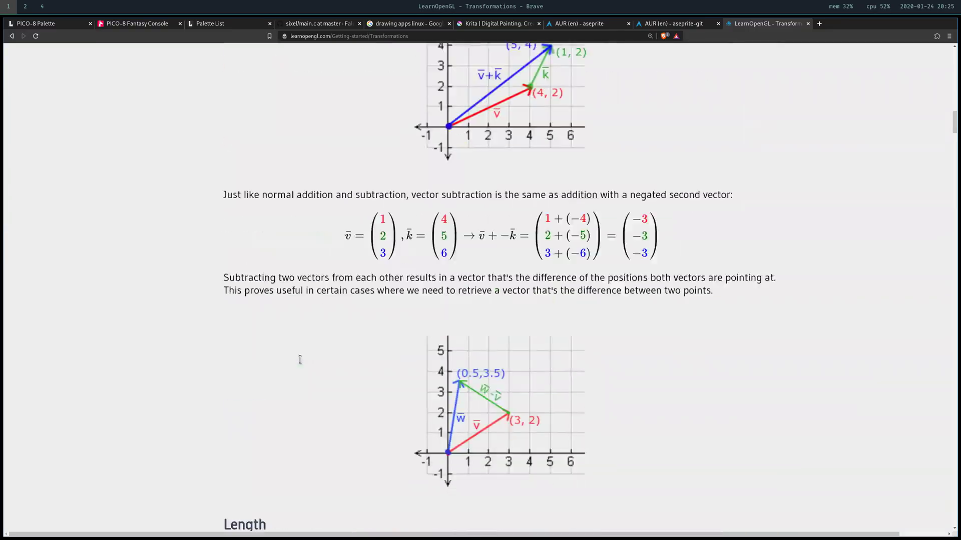
{"action": "scroll", "coordinate": [298, 359], "scroll_direction": "up", "scroll_amount": 8}
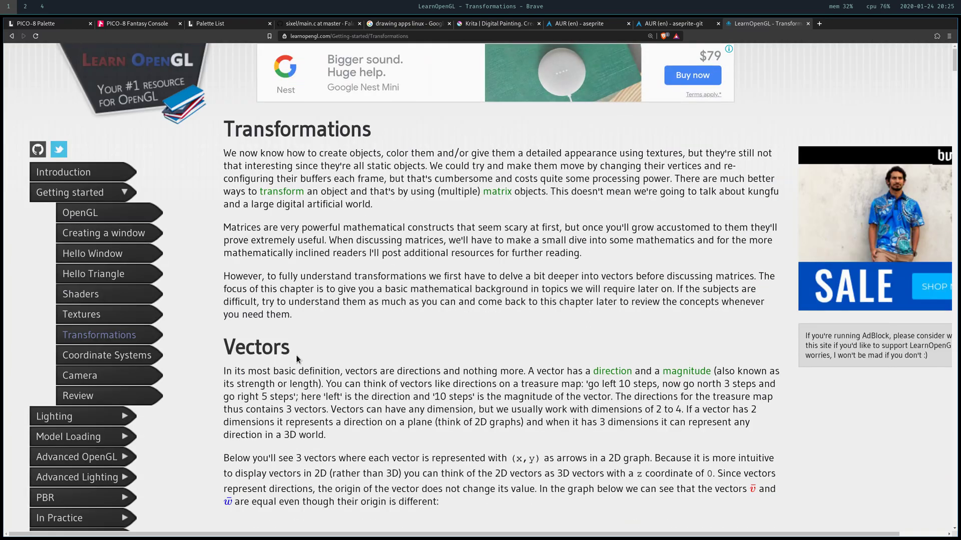
{"action": "scroll", "coordinate": [251, 320], "scroll_direction": "down", "scroll_amount": 10}
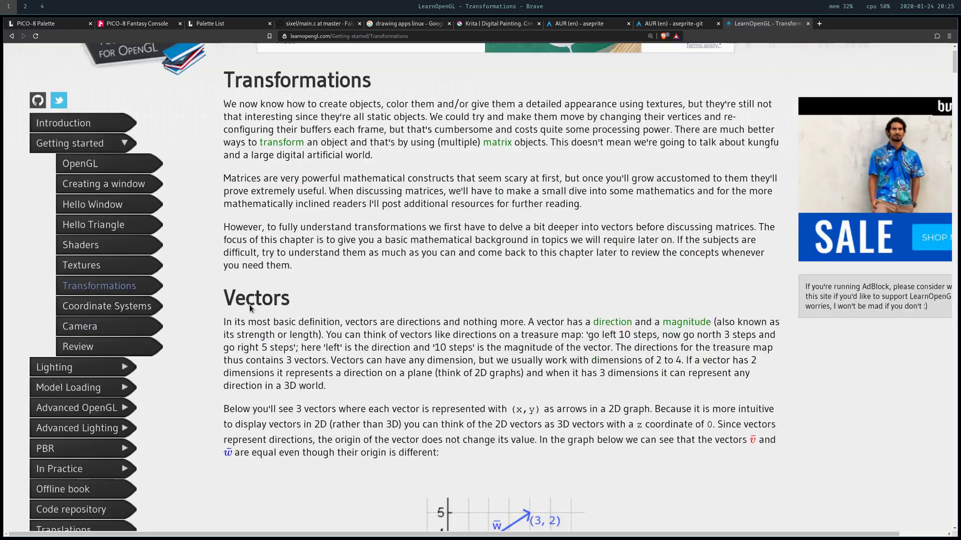
{"action": "scroll", "coordinate": [249, 306], "scroll_direction": "up", "scroll_amount": 10}
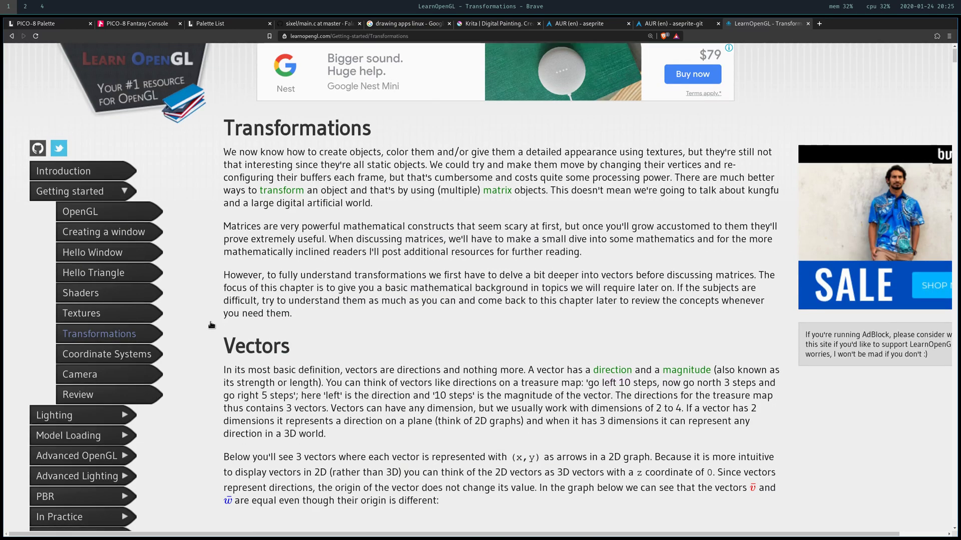
{"action": "scroll", "coordinate": [211, 325], "scroll_direction": "down", "scroll_amount": 4}
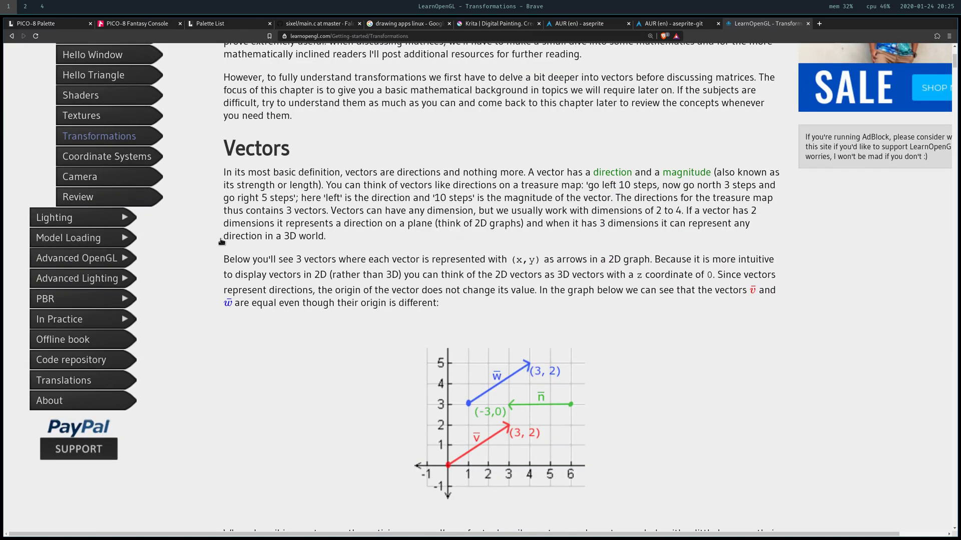
{"action": "scroll", "coordinate": [295, 329], "scroll_direction": "down", "scroll_amount": 6}
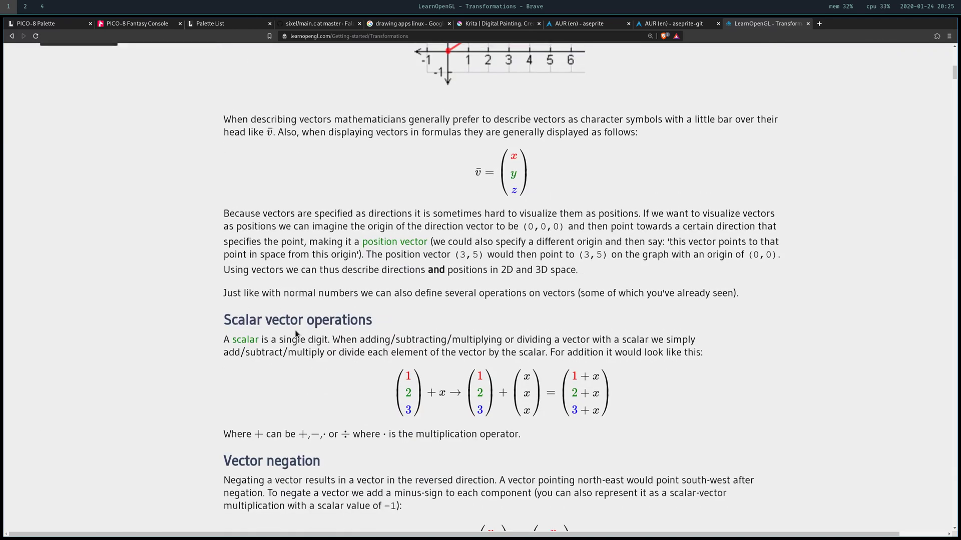
{"action": "scroll", "coordinate": [293, 332], "scroll_direction": "up", "scroll_amount": 6}
{"action": "scroll", "coordinate": [290, 332], "scroll_direction": "down", "scroll_amount": 5}
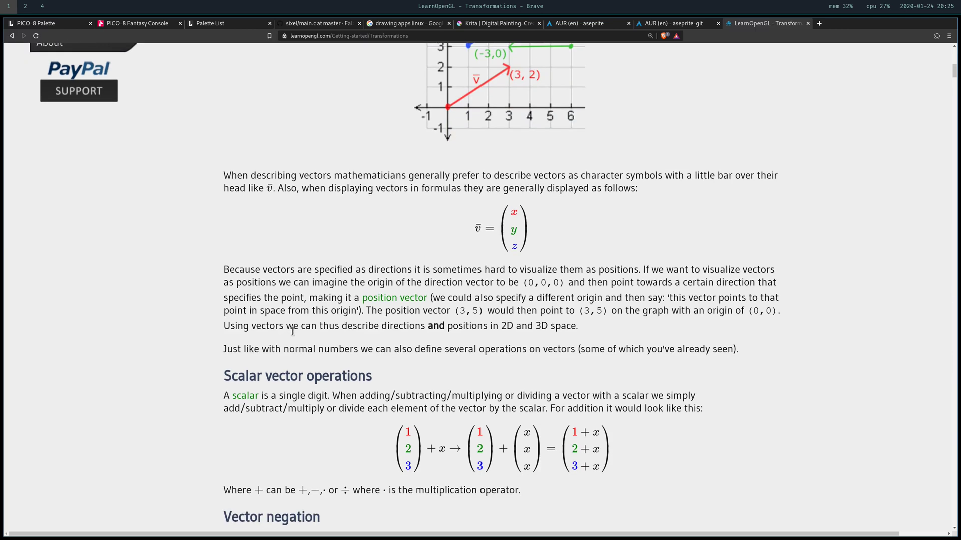
{"action": "scroll", "coordinate": [290, 332], "scroll_direction": "down", "scroll_amount": 6}
{"action": "scroll", "coordinate": [290, 334], "scroll_direction": "up", "scroll_amount": 12}
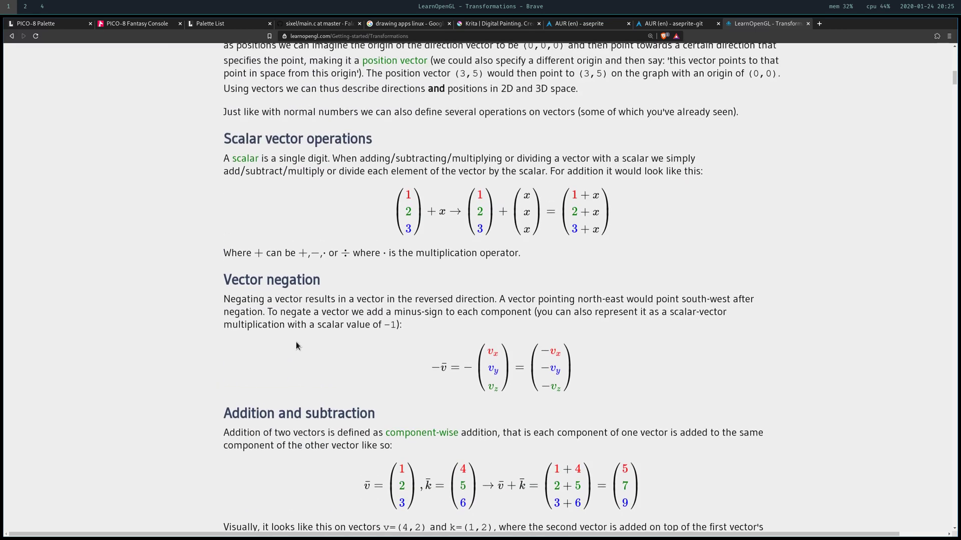
{"action": "scroll", "coordinate": [296, 341], "scroll_direction": "up", "scroll_amount": 5}
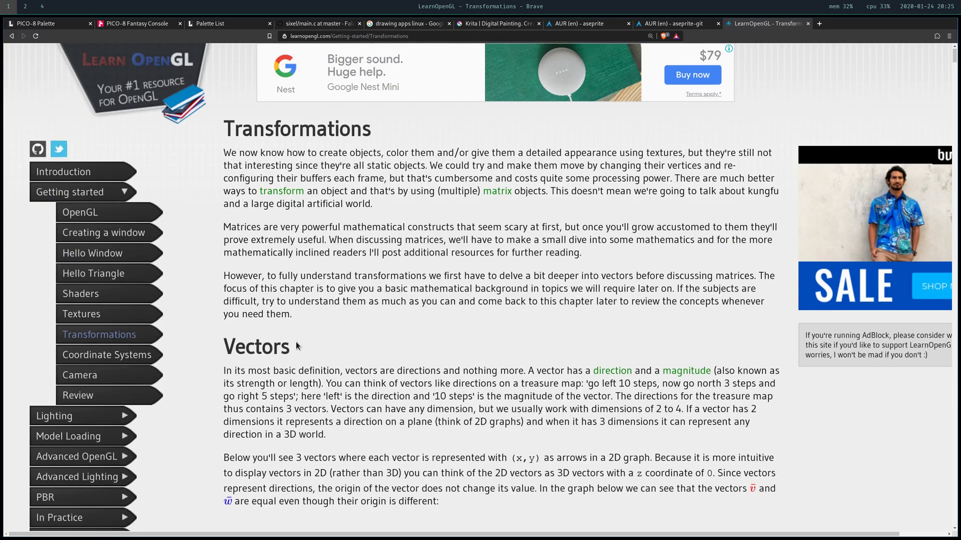
{"action": "scroll", "coordinate": [296, 341], "scroll_direction": "down", "scroll_amount": 5}
{"action": "scroll", "coordinate": [290, 337], "scroll_direction": "up", "scroll_amount": 2}
{"action": "scroll", "coordinate": [287, 340], "scroll_direction": "up", "scroll_amount": 2}
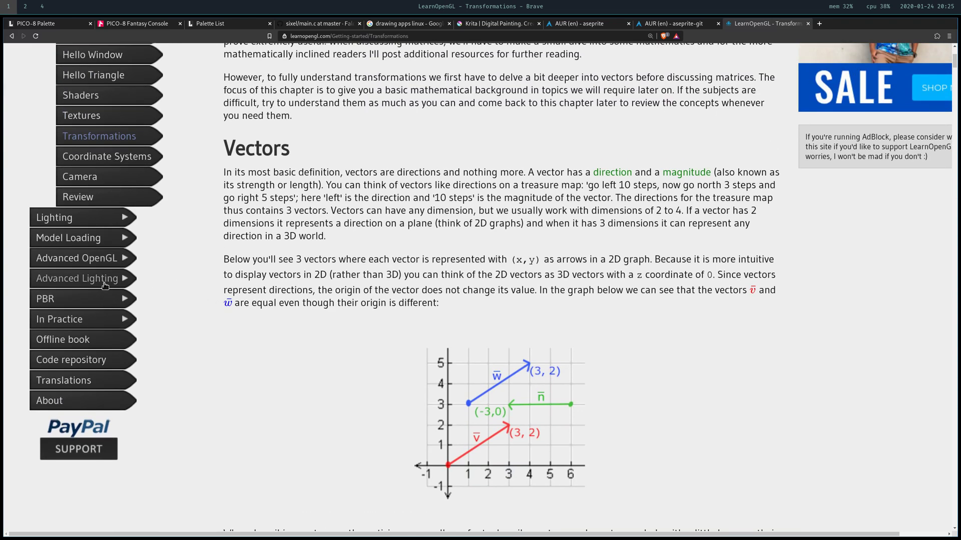
- Expand In Practice and 2D Game in the sidebar and open Rendering Sprites
{"action": "left_click", "coordinate": [93, 320]}
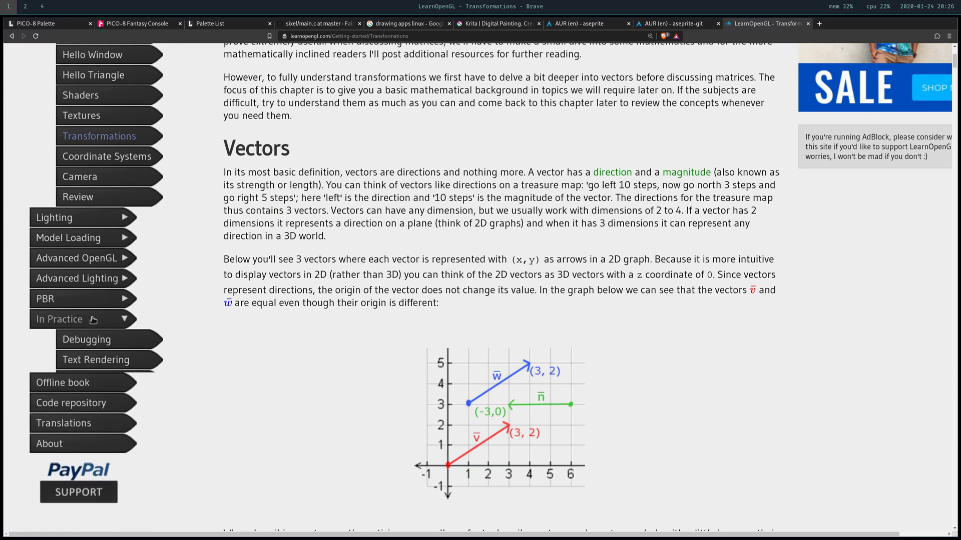
{"action": "left_click", "coordinate": [99, 382]}
{"action": "scroll", "coordinate": [100, 383], "scroll_direction": "down", "scroll_amount": 3}
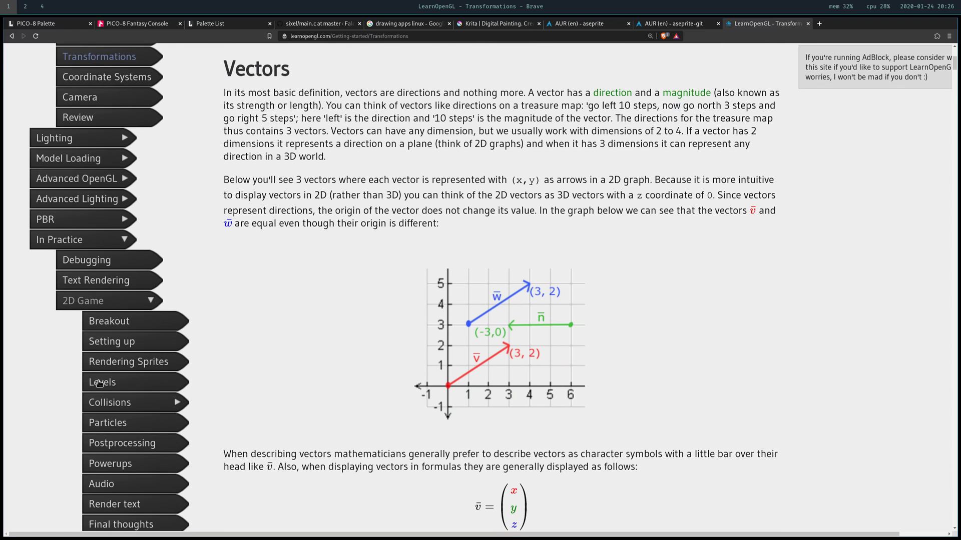
{"action": "left_click", "coordinate": [134, 367]}
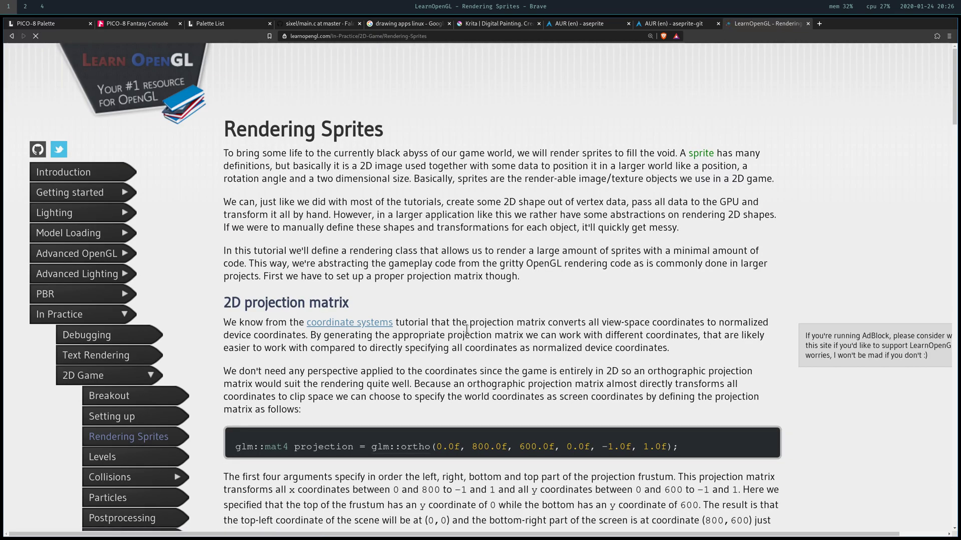
- Skim the Rendering Sprites chapter, briefly highlighting the projection matrix paragraph
{"action": "scroll", "coordinate": [446, 328], "scroll_direction": "down", "scroll_amount": 10}
{"action": "scroll", "coordinate": [467, 330], "scroll_direction": "up", "scroll_amount": 3}
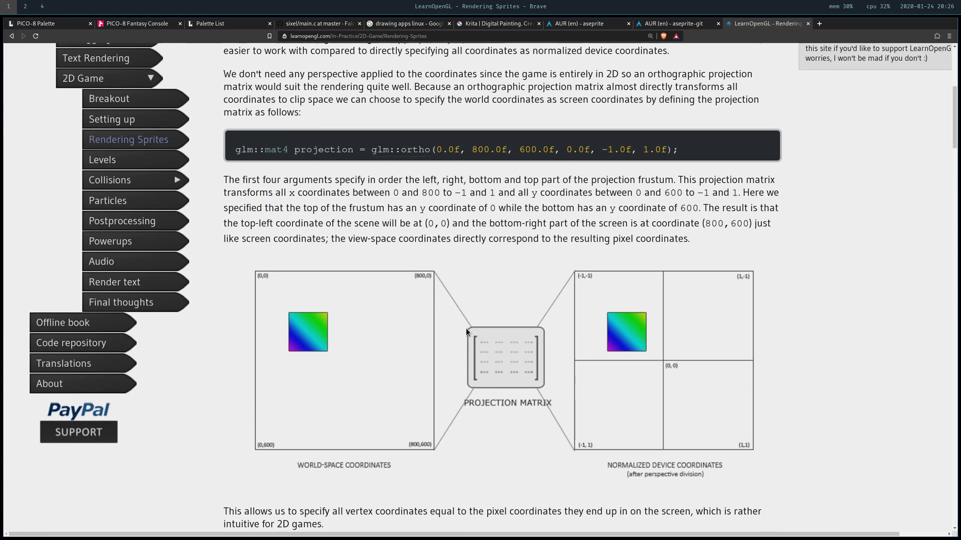
{"action": "scroll", "coordinate": [524, 300], "scroll_direction": "down", "scroll_amount": 7}
{"action": "scroll", "coordinate": [523, 301], "scroll_direction": "up", "scroll_amount": 6}
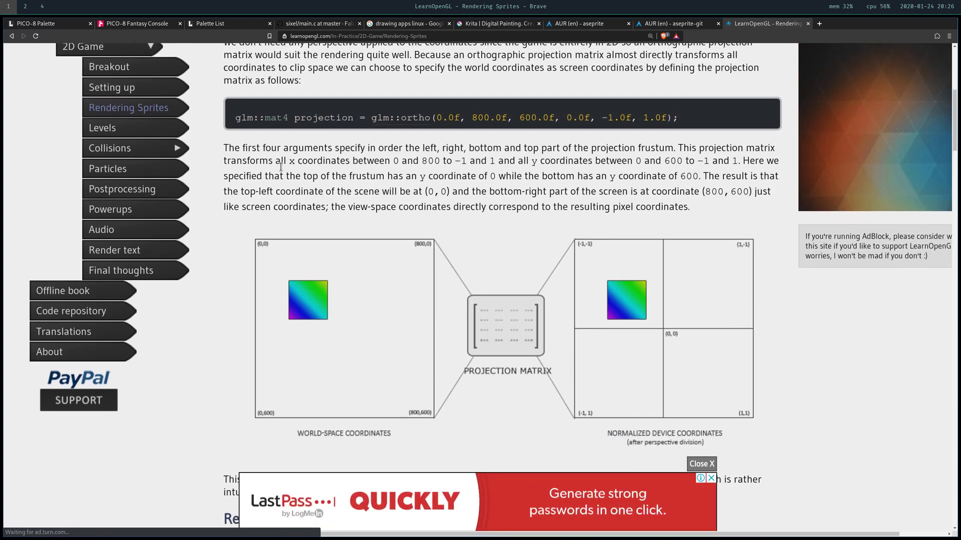
{"action": "left_click_drag", "start_coordinate": [273, 161], "coordinate": [737, 199]}
{"action": "left_click", "coordinate": [736, 201]}
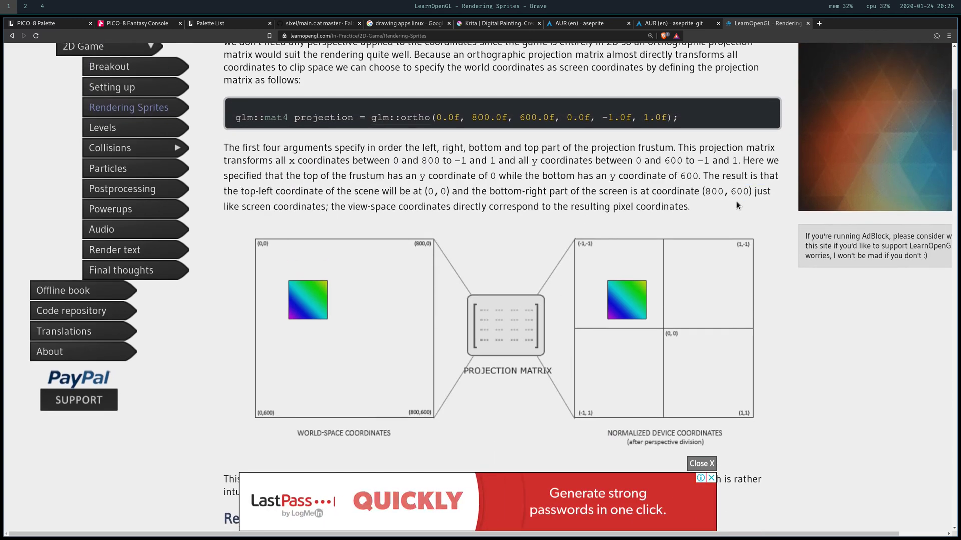
{"action": "scroll", "coordinate": [716, 205], "scroll_direction": "down", "scroll_amount": 8}
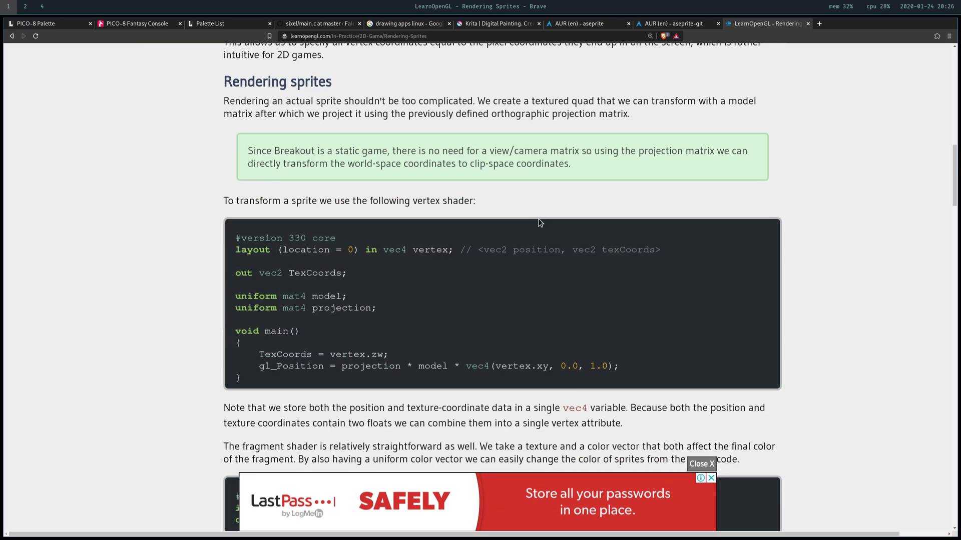
{"action": "scroll", "coordinate": [538, 225], "scroll_direction": "up", "scroll_amount": 2}
{"action": "scroll", "coordinate": [535, 235], "scroll_direction": "down", "scroll_amount": 10}
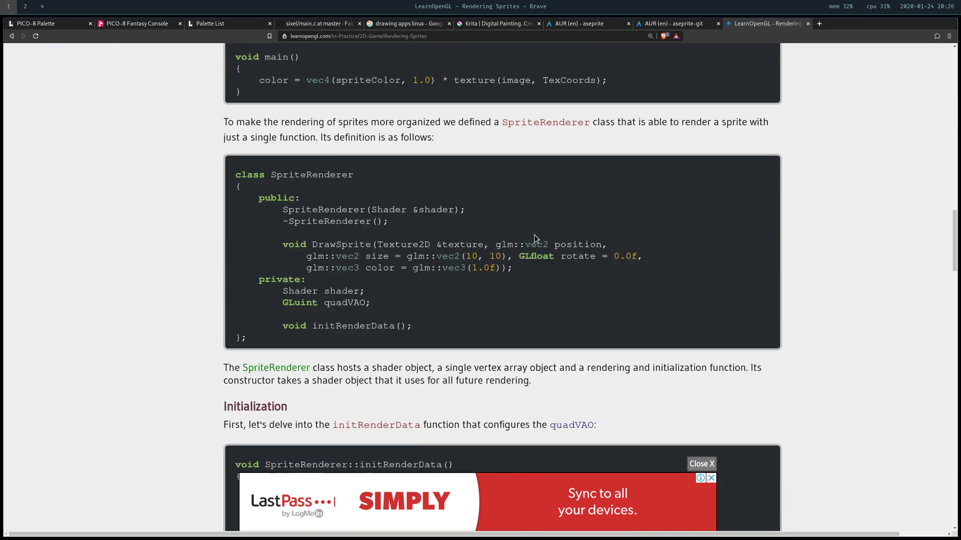
{"action": "scroll", "coordinate": [533, 235], "scroll_direction": "down", "scroll_amount": 8}
- Return to the top of the page and dismiss the LastPass advert
{"action": "key", "text": "Home"}
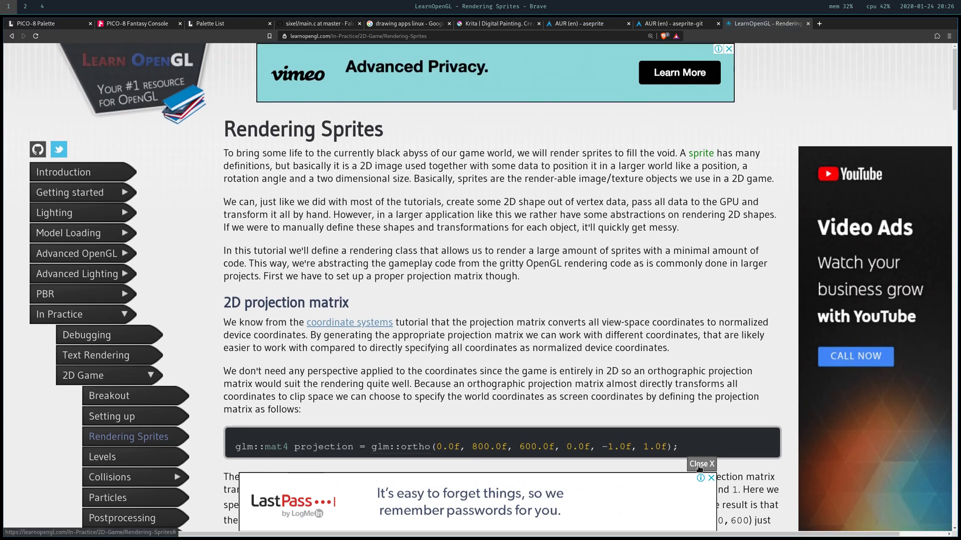
{"action": "left_click", "coordinate": [699, 465]}
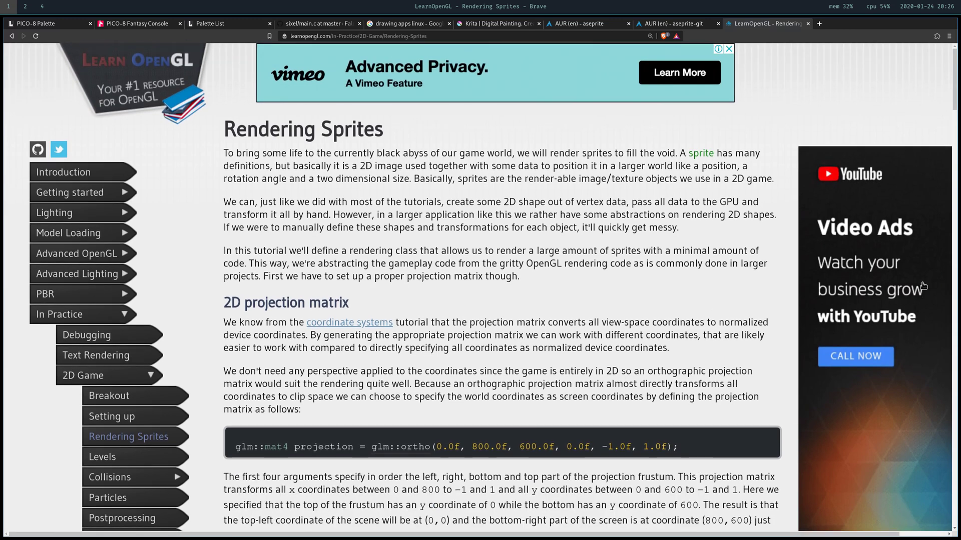
{"action": "scroll", "coordinate": [448, 301], "scroll_direction": "down", "scroll_amount": 4}
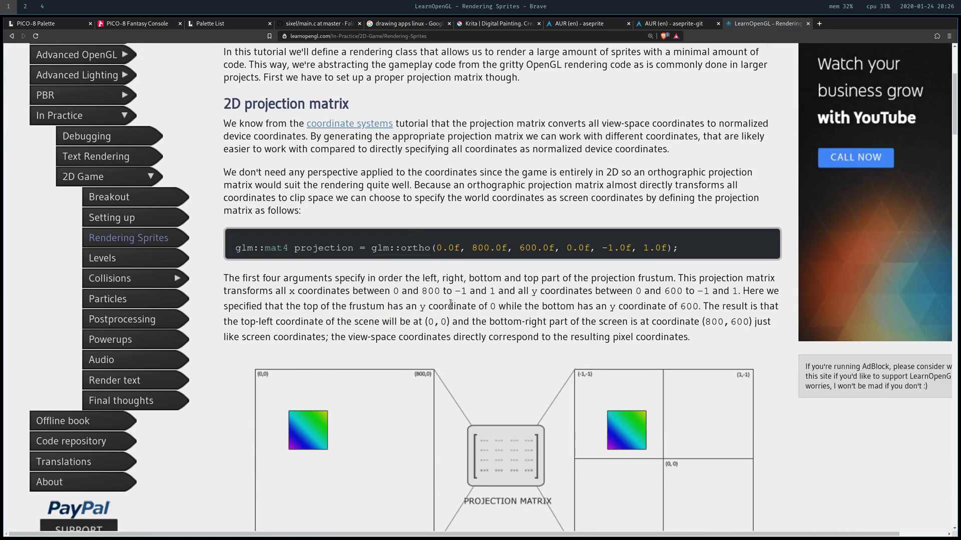
{"action": "scroll", "coordinate": [451, 302], "scroll_direction": "up", "scroll_amount": 4}
- Flip through the aseprite-git, aseprite, Krita and PICO-8 Fantasy Console tabs
{"action": "left_click", "coordinate": [670, 24]}
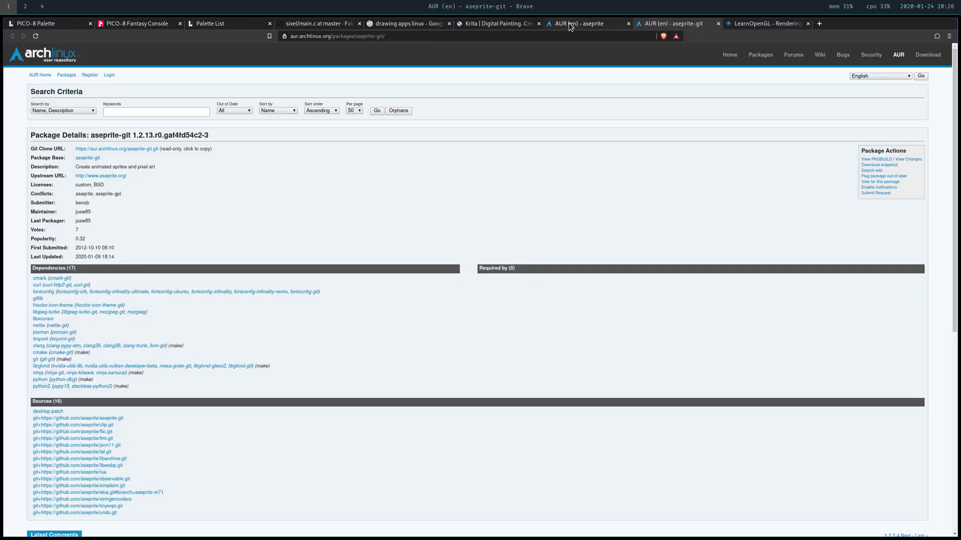
{"action": "left_click", "coordinate": [581, 24]}
{"action": "left_click", "coordinate": [489, 24]}
{"action": "left_click", "coordinate": [137, 24]}
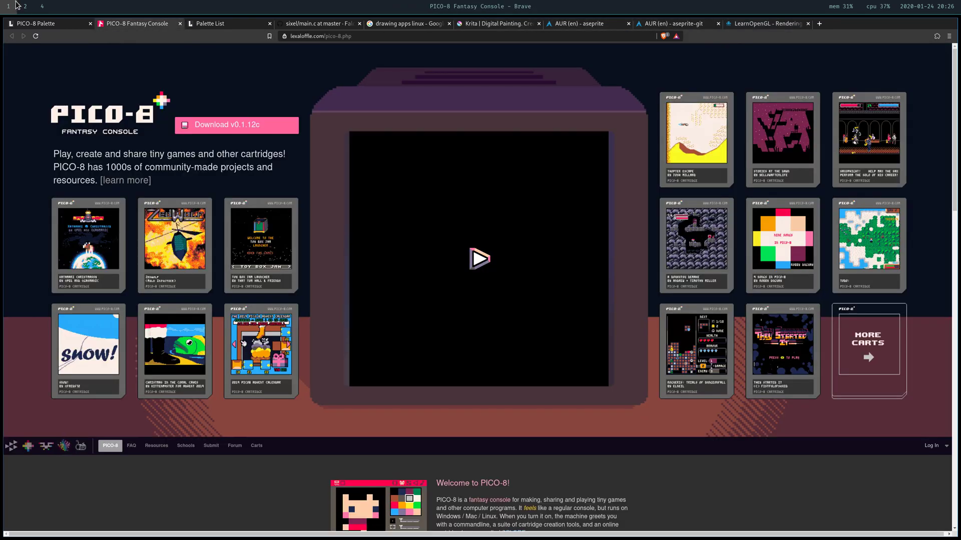
- Glance at the sixel terminal workspace, then return via the Palette List to the sixel main.c tab
{"action": "key", "text": "super+2"}
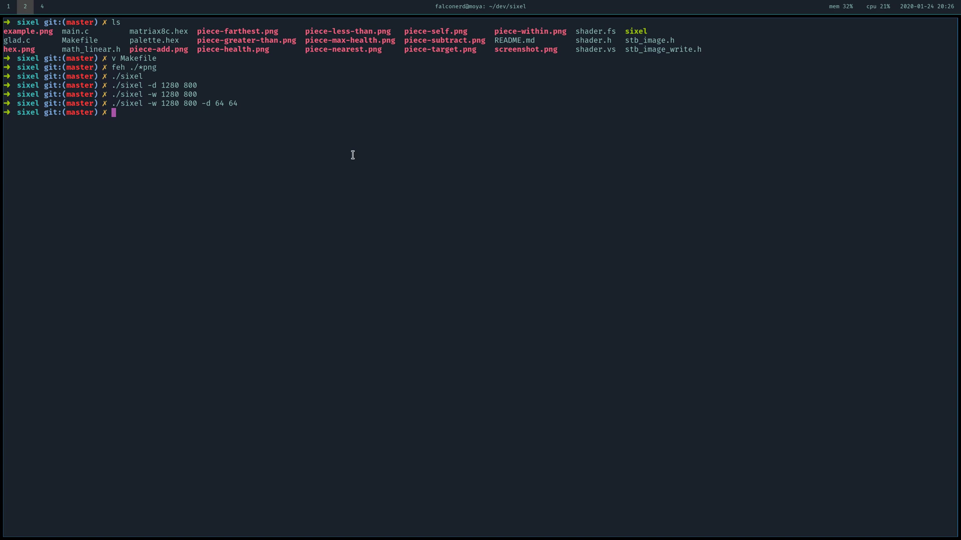
{"action": "left_click", "coordinate": [8, 6]}
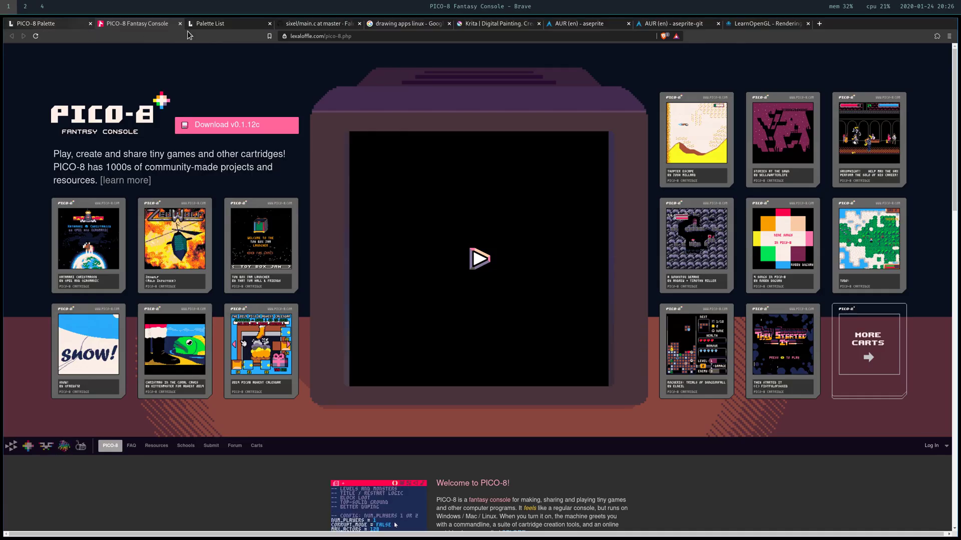
{"action": "left_click", "coordinate": [230, 25]}
{"action": "left_click", "coordinate": [292, 29]}
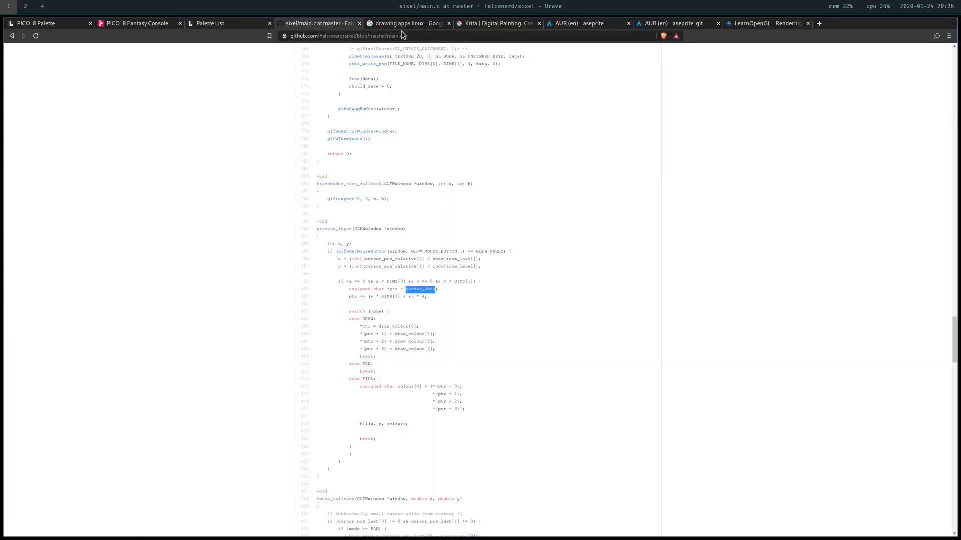
- Return to the sixel repository page and scroll through its README options and controls
{"action": "scroll", "coordinate": [270, 307], "scroll_direction": "up", "scroll_amount": 20}
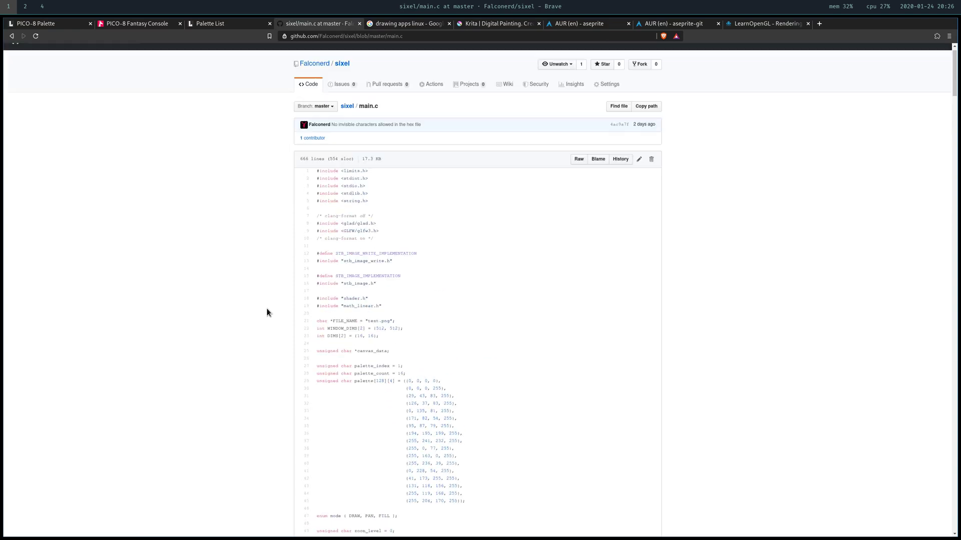
{"action": "key", "text": "alt+Left"}
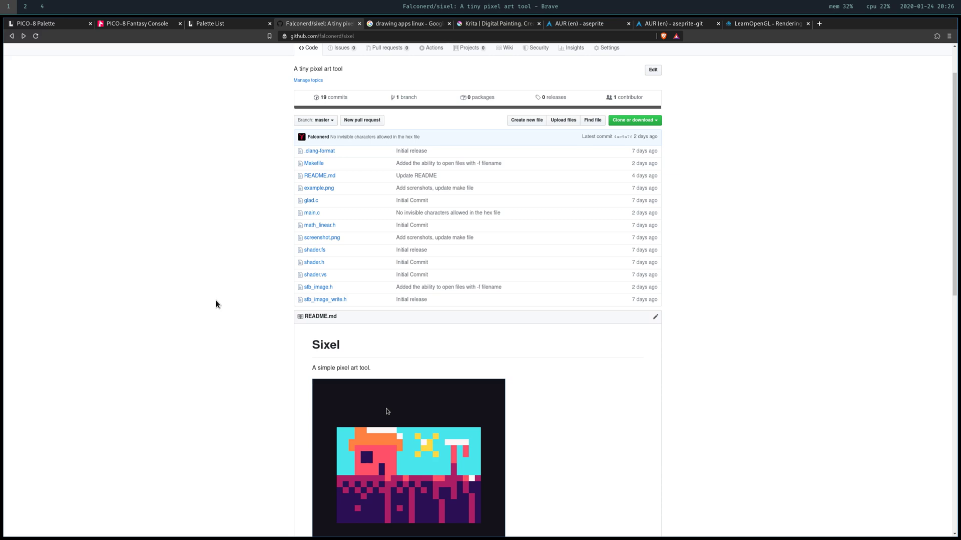
{"action": "scroll", "coordinate": [215, 300], "scroll_direction": "down", "scroll_amount": 4}
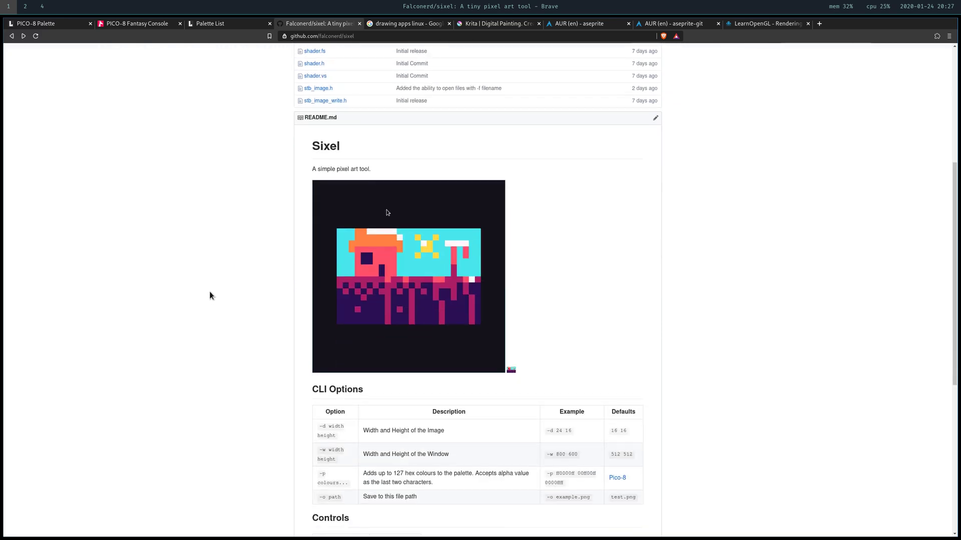
{"action": "scroll", "coordinate": [209, 293], "scroll_direction": "down", "scroll_amount": 6}
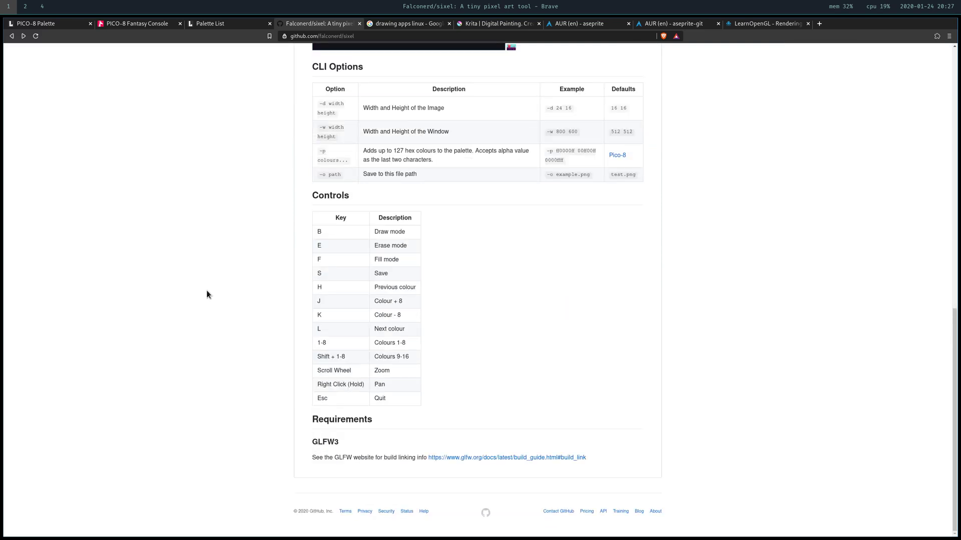
{"action": "scroll", "coordinate": [233, 309], "scroll_direction": "up", "scroll_amount": 9}
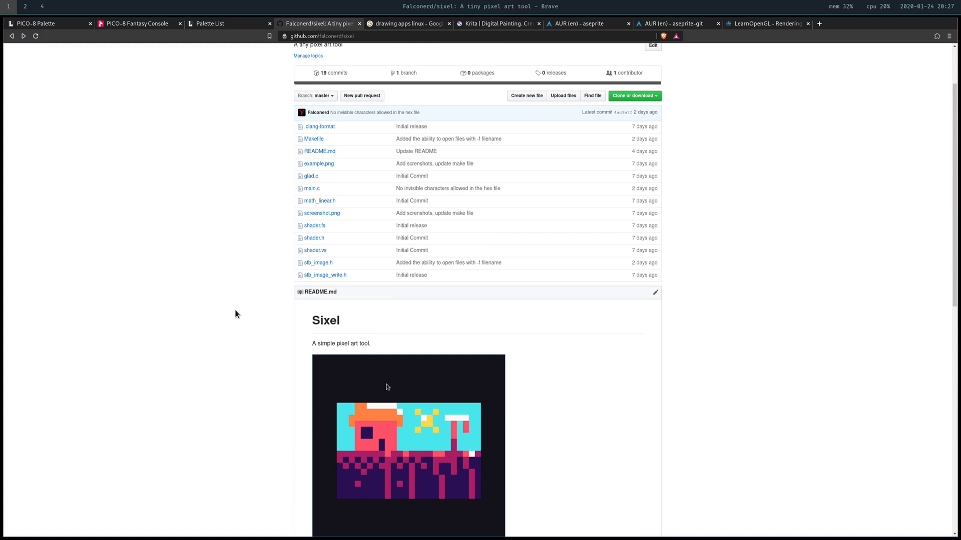
{"action": "scroll", "coordinate": [235, 311], "scroll_direction": "up", "scroll_amount": 2}
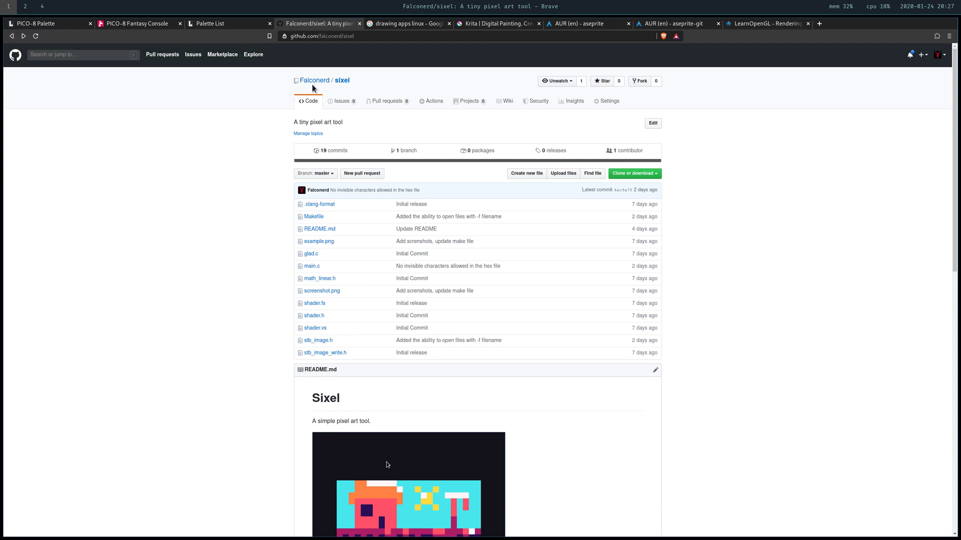
{"action": "mouse_move", "coordinate": [315, 82]}
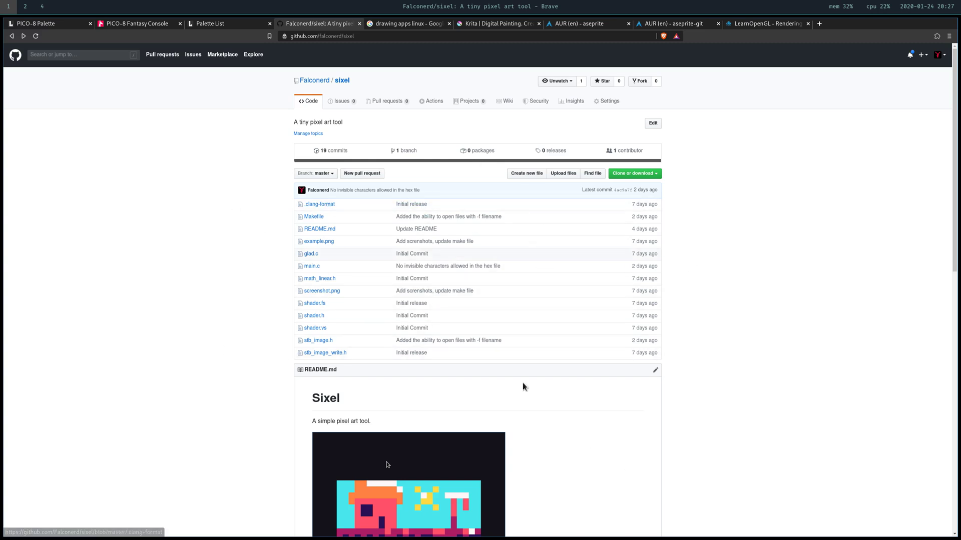
{"action": "scroll", "coordinate": [333, 284], "scroll_direction": "down", "scroll_amount": 3}
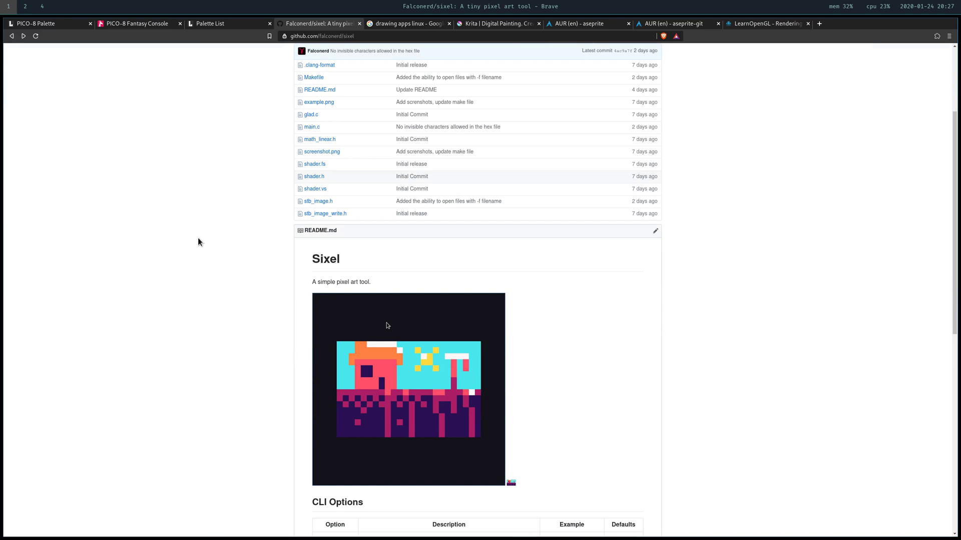
{"action": "scroll", "coordinate": [216, 245], "scroll_direction": "up", "scroll_amount": 2}
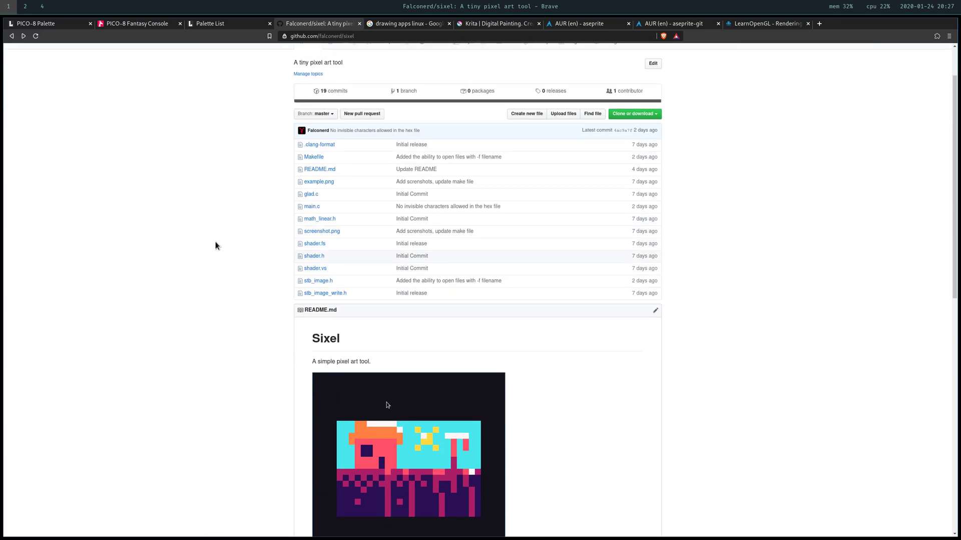
{"action": "scroll", "coordinate": [216, 246], "scroll_direction": "down", "scroll_amount": 10}
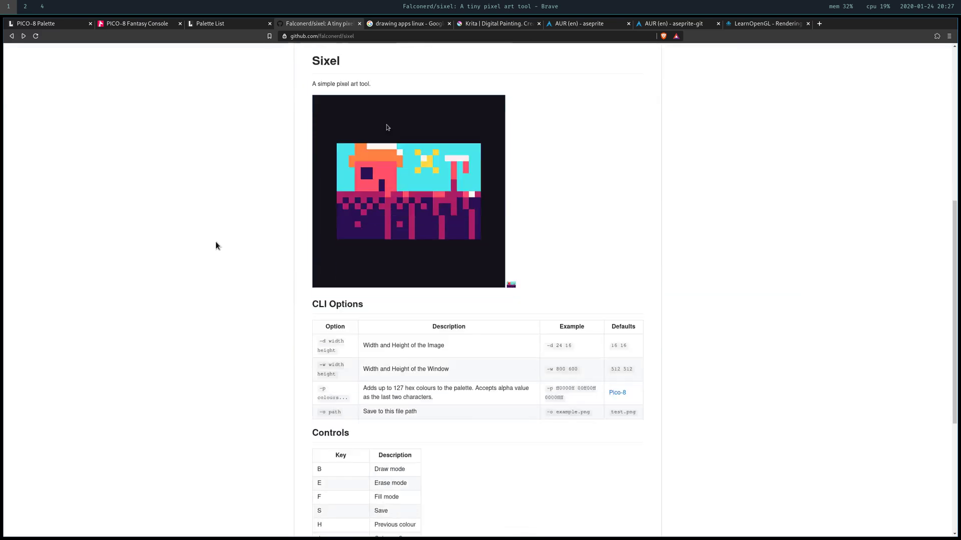
{"action": "scroll", "coordinate": [215, 245], "scroll_direction": "up", "scroll_amount": 15}
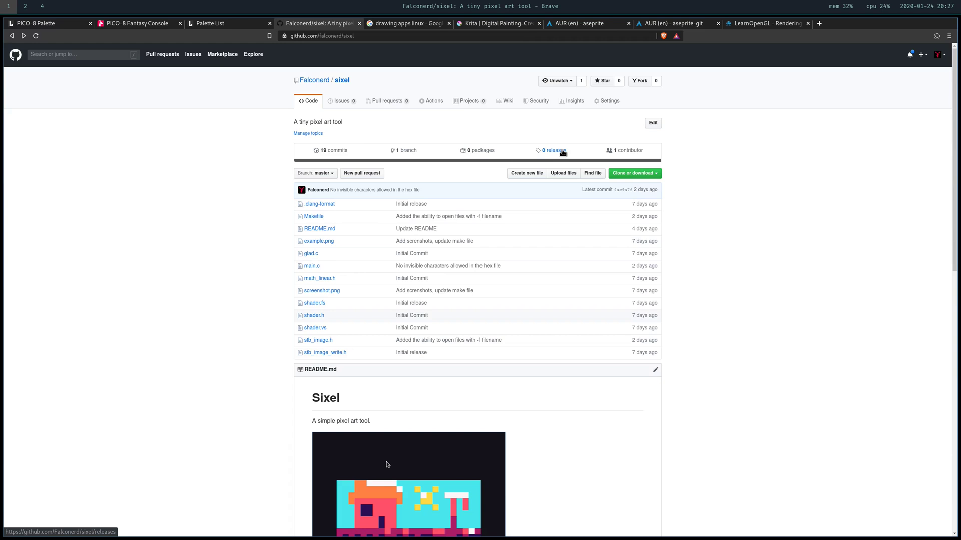
{"action": "scroll", "coordinate": [562, 152], "scroll_direction": "down", "scroll_amount": 10}
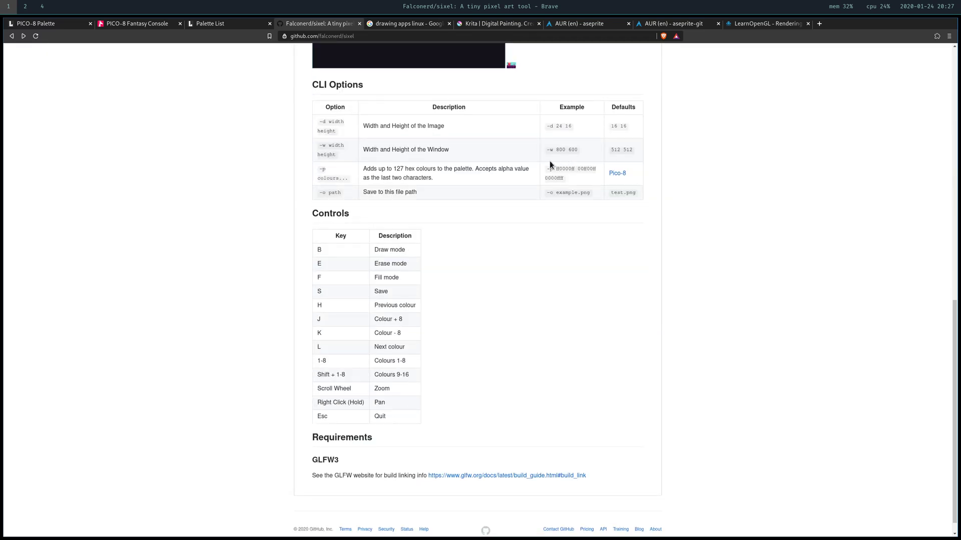
{"action": "scroll", "coordinate": [564, 338], "scroll_direction": "up", "scroll_amount": 10}
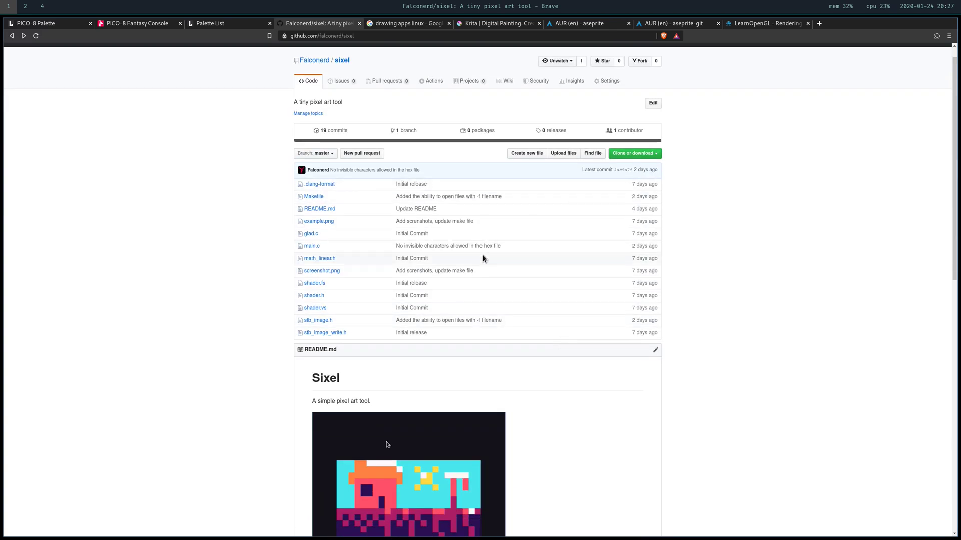
{"action": "scroll", "coordinate": [483, 259], "scroll_direction": "down", "scroll_amount": 10}
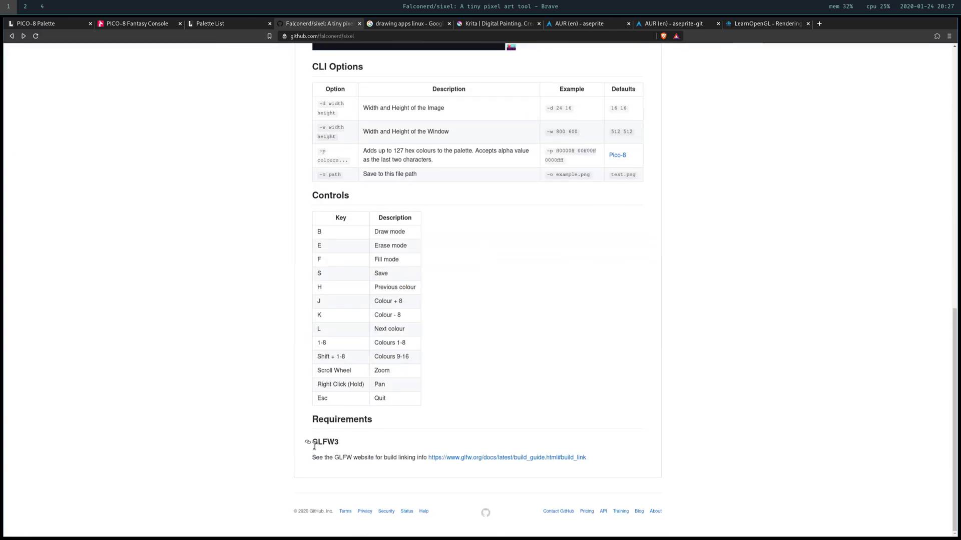
- Highlight the GLFW3 requirement heading, then jump back to the top of the repository page
{"action": "left_click_drag", "start_coordinate": [313, 446], "coordinate": [337, 445]}
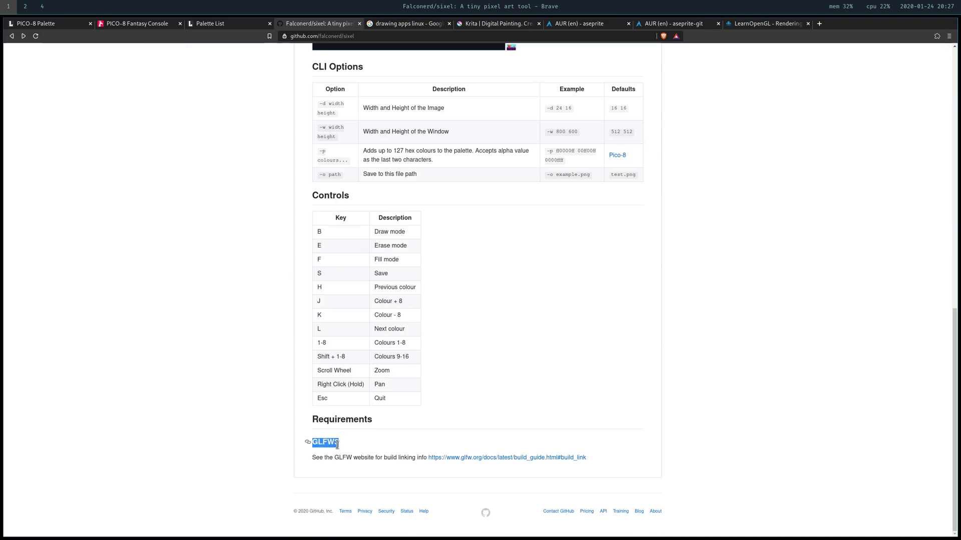
{"action": "left_click", "coordinate": [371, 446]}
{"action": "key", "text": "Home"}
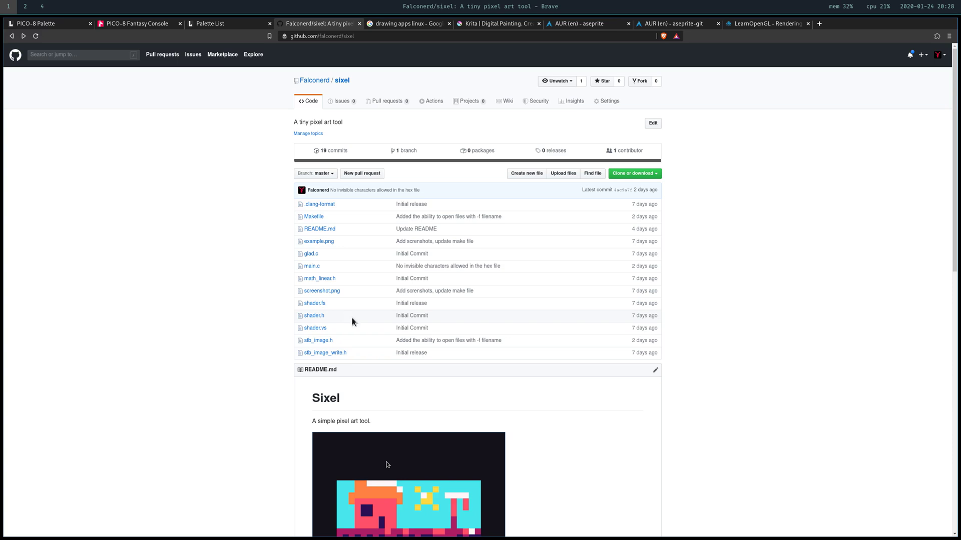
{"action": "scroll", "coordinate": [352, 318], "scroll_direction": "down", "scroll_amount": 3}
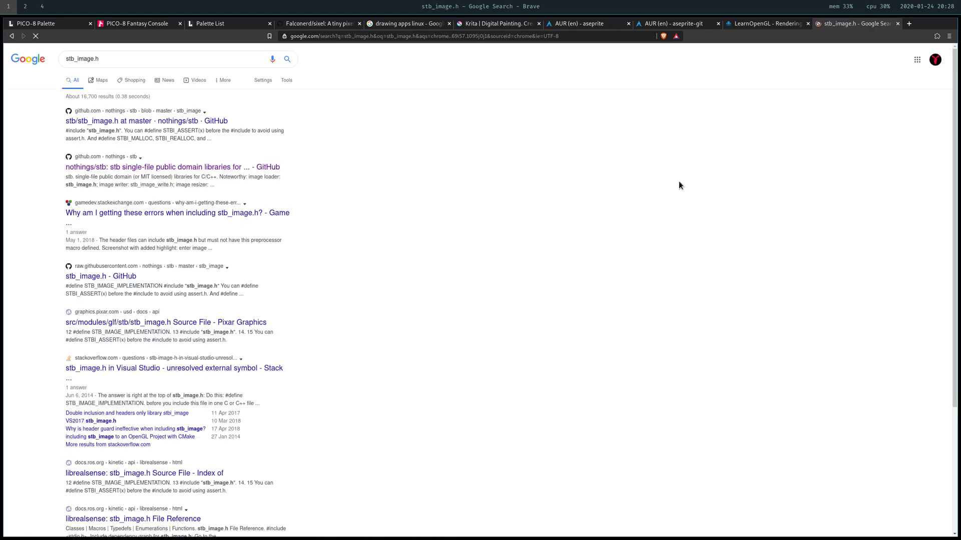
- Open the nothings/stb GitHub result and scroll through its README table of 22 libraries
{"action": "left_click", "coordinate": [98, 167]}
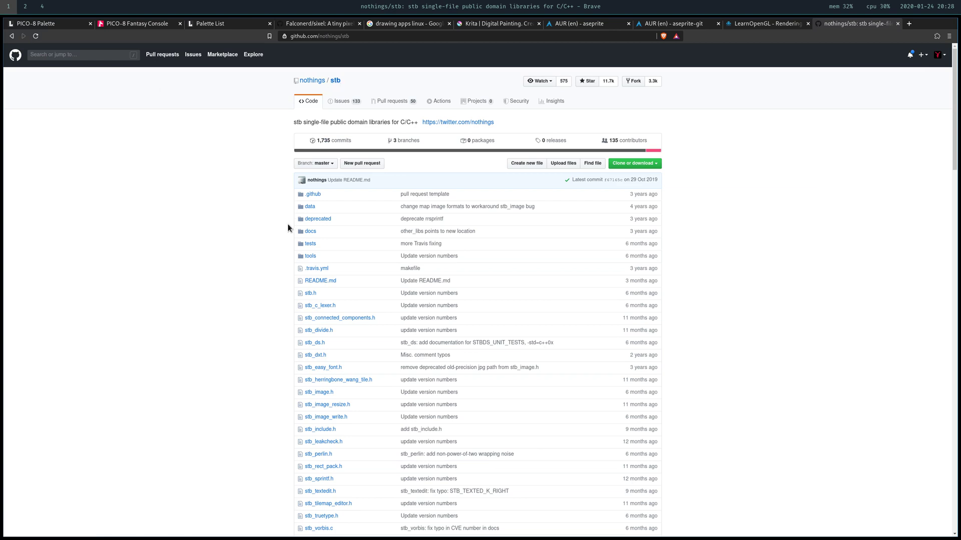
{"action": "scroll", "coordinate": [289, 226], "scroll_direction": "down", "scroll_amount": 3}
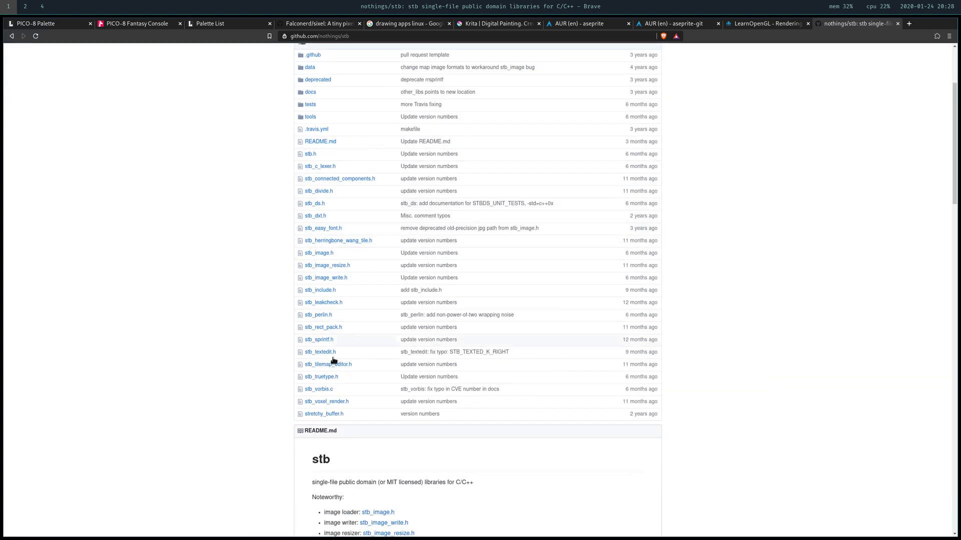
{"action": "scroll", "coordinate": [329, 338], "scroll_direction": "down", "scroll_amount": 3}
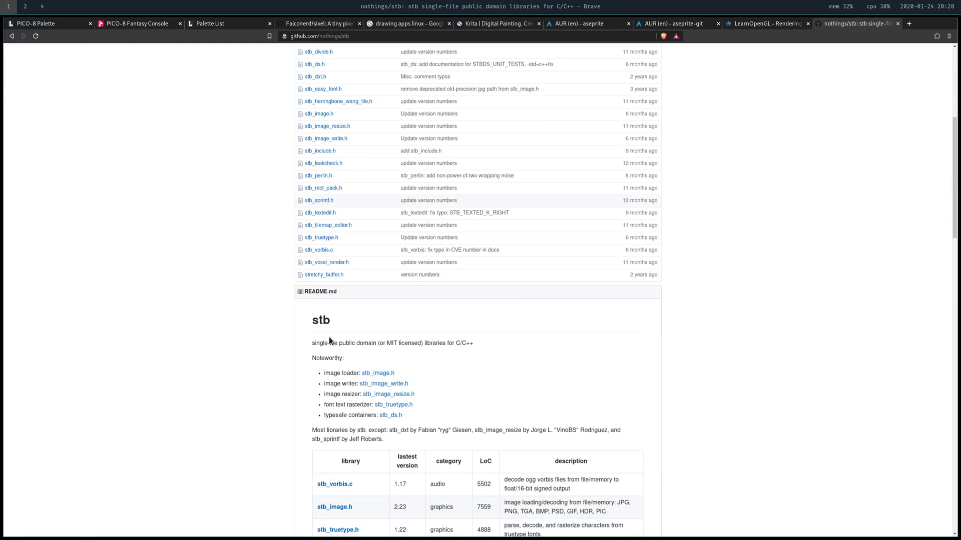
{"action": "scroll", "coordinate": [329, 338], "scroll_direction": "down", "scroll_amount": 3}
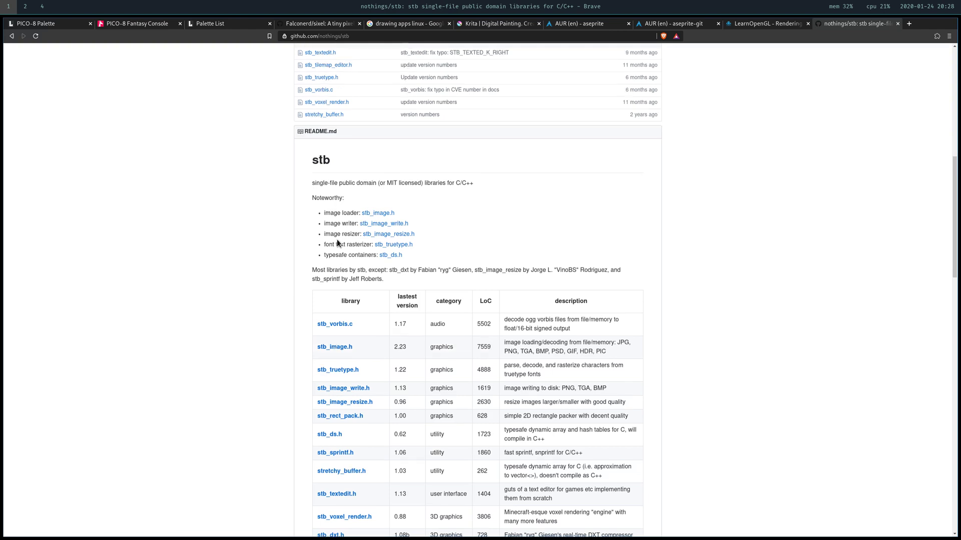
{"action": "scroll", "coordinate": [337, 243], "scroll_direction": "down", "scroll_amount": 4}
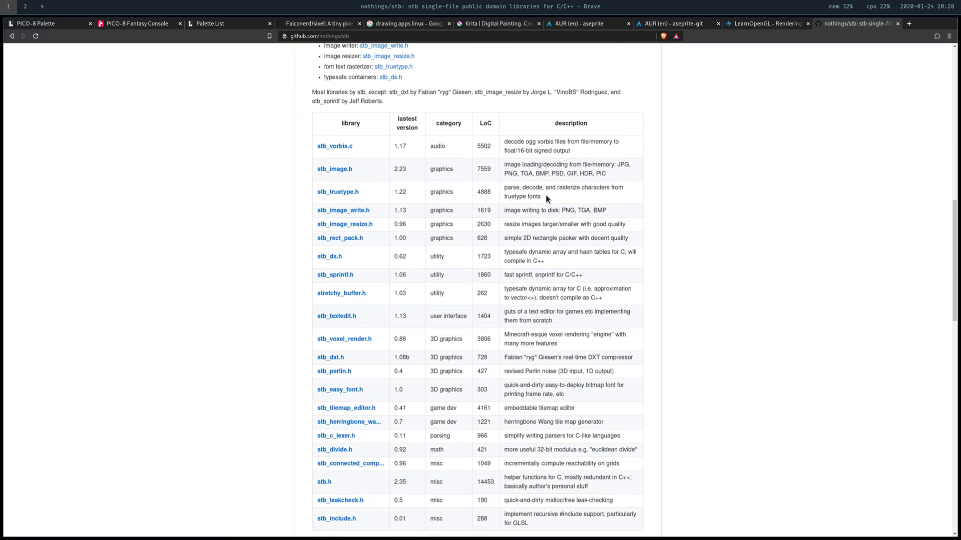
{"action": "scroll", "coordinate": [545, 198], "scroll_direction": "down", "scroll_amount": 3}
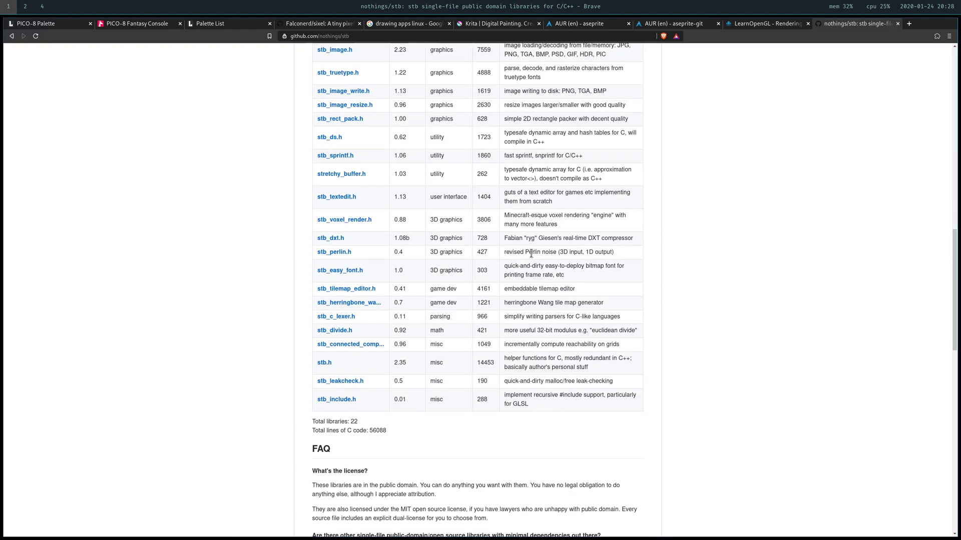
{"action": "scroll", "coordinate": [531, 254], "scroll_direction": "up", "scroll_amount": 2}
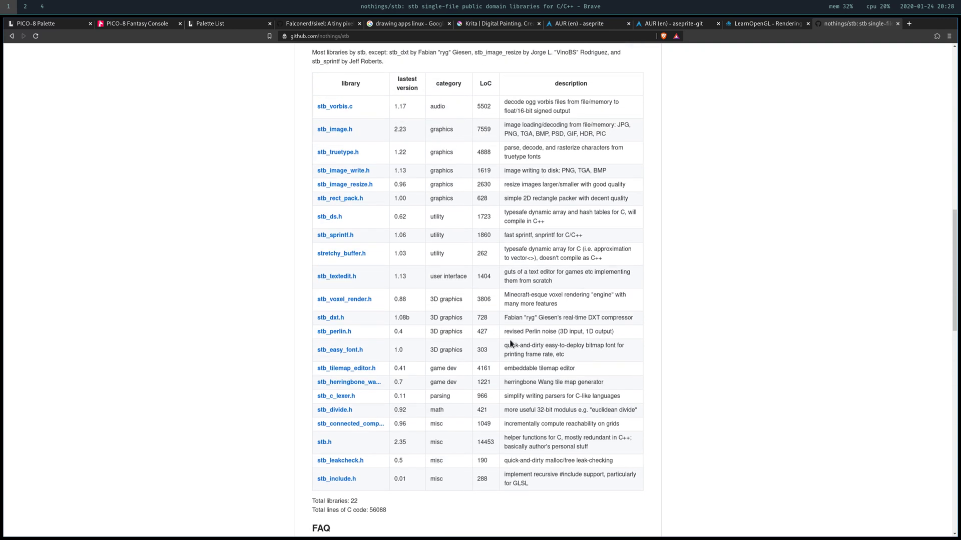
{"action": "scroll", "coordinate": [512, 331], "scroll_direction": "down", "scroll_amount": 5}
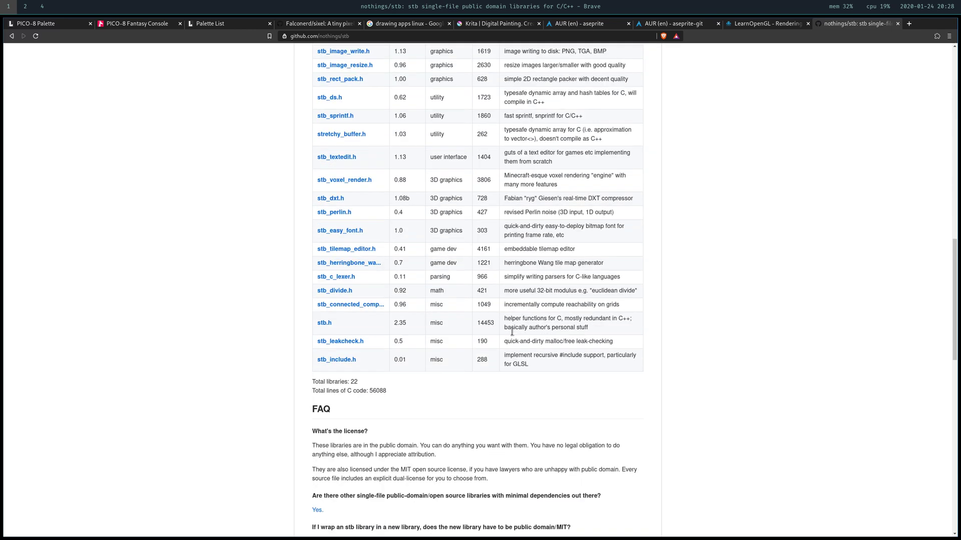
{"action": "scroll", "coordinate": [506, 343], "scroll_direction": "up", "scroll_amount": 3}
{"action": "scroll", "coordinate": [507, 343], "scroll_direction": "up", "scroll_amount": 1}
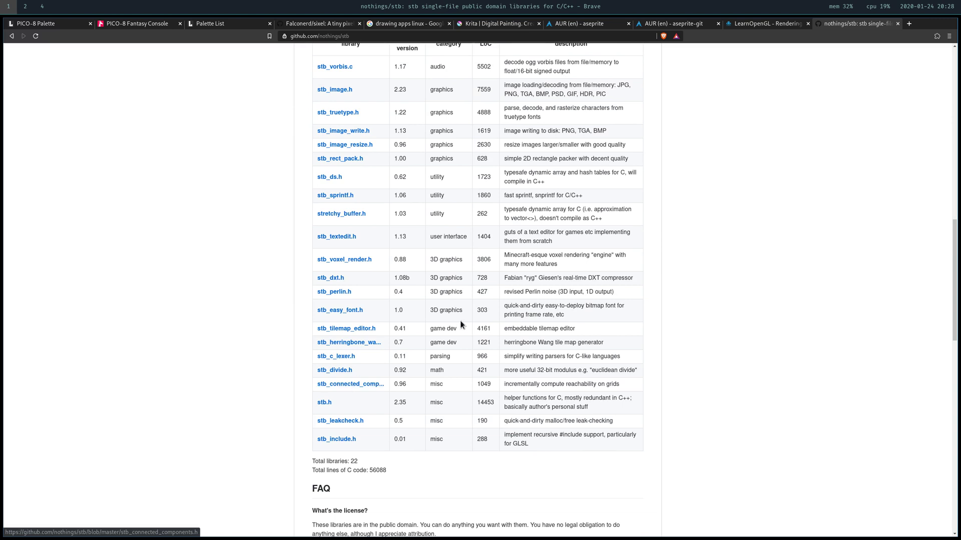
{"action": "scroll", "coordinate": [460, 320], "scroll_direction": "up", "scroll_amount": 2}
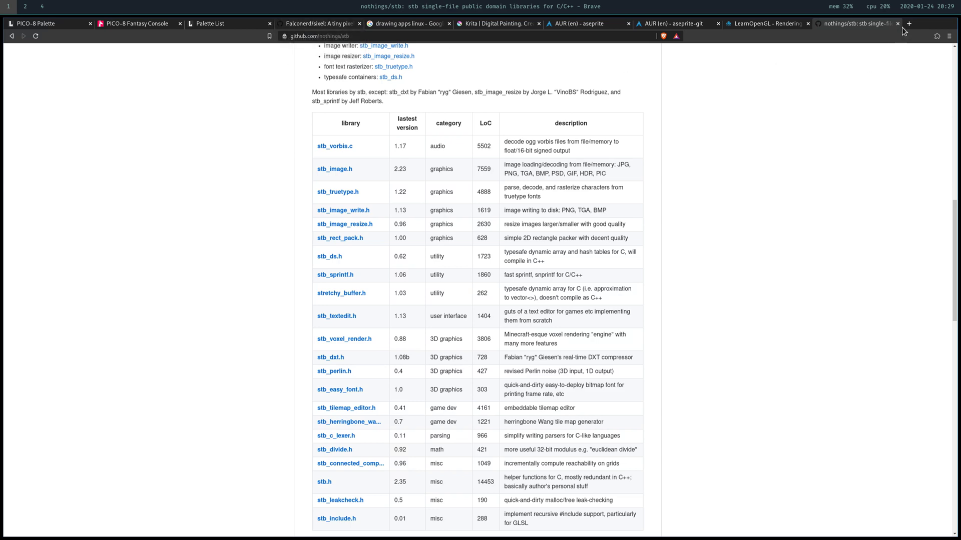
- Search 'farbfeld' in a new tab and open the suckless.org farbfeld page
{"action": "key", "text": "ctrl+t"}
{"action": "type", "text": "farbfeld"}
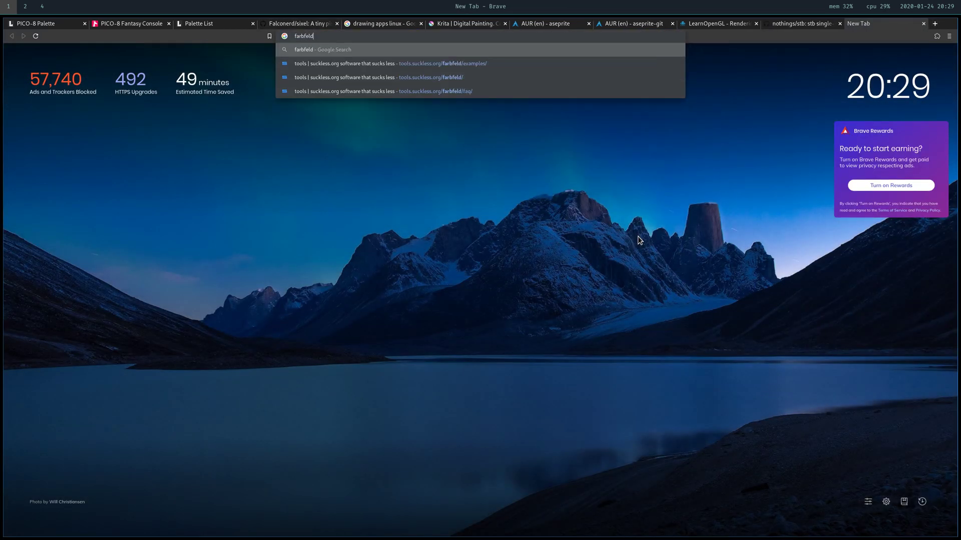
{"action": "key", "text": "Return"}
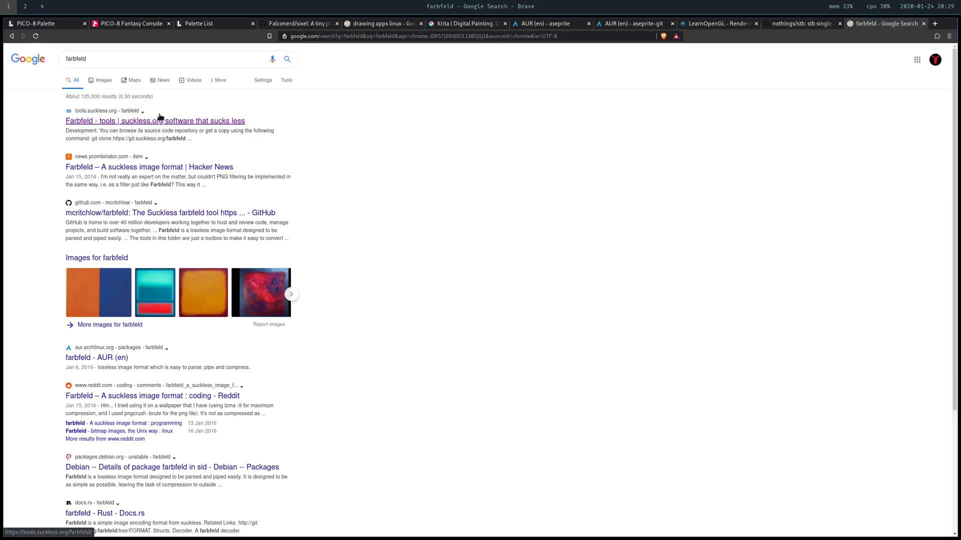
{"action": "left_click", "coordinate": [159, 122]}
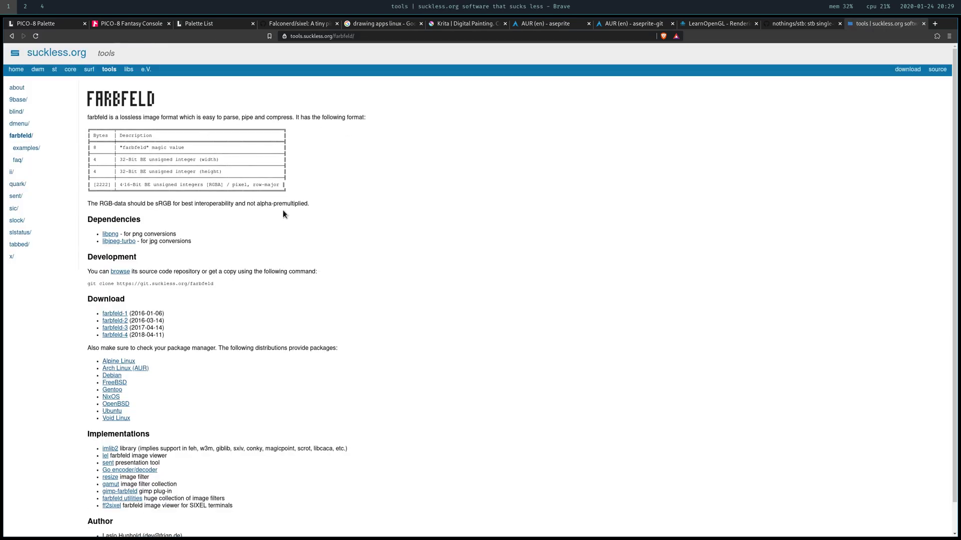
- Highlight RGBA in the farbfeld format description, then switch to the terminal on workspace 2
{"action": "double_click", "coordinate": [219, 184]}
{"action": "left_click", "coordinate": [382, 195]}
{"action": "scroll", "coordinate": [334, 175], "scroll_direction": "down", "scroll_amount": 2}
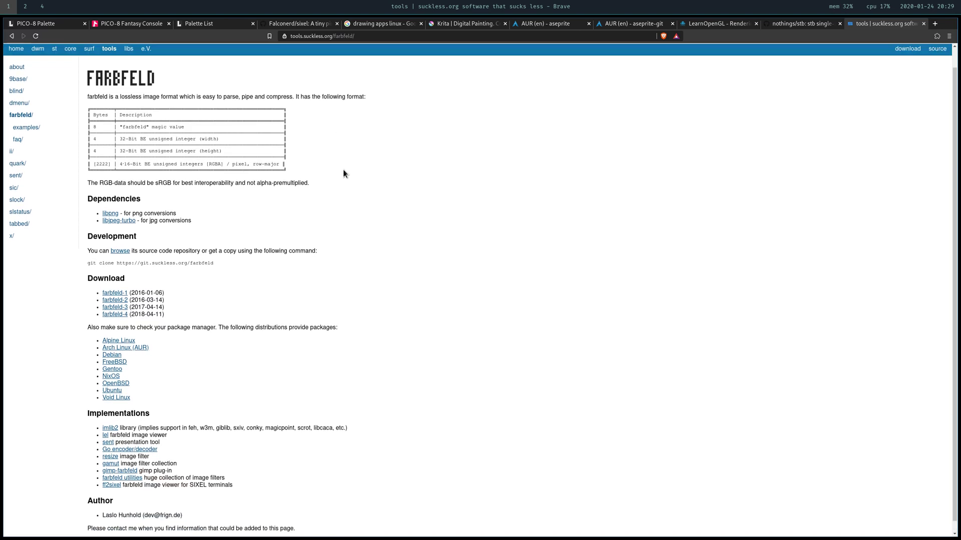
{"action": "scroll", "coordinate": [343, 174], "scroll_direction": "up", "scroll_amount": 2}
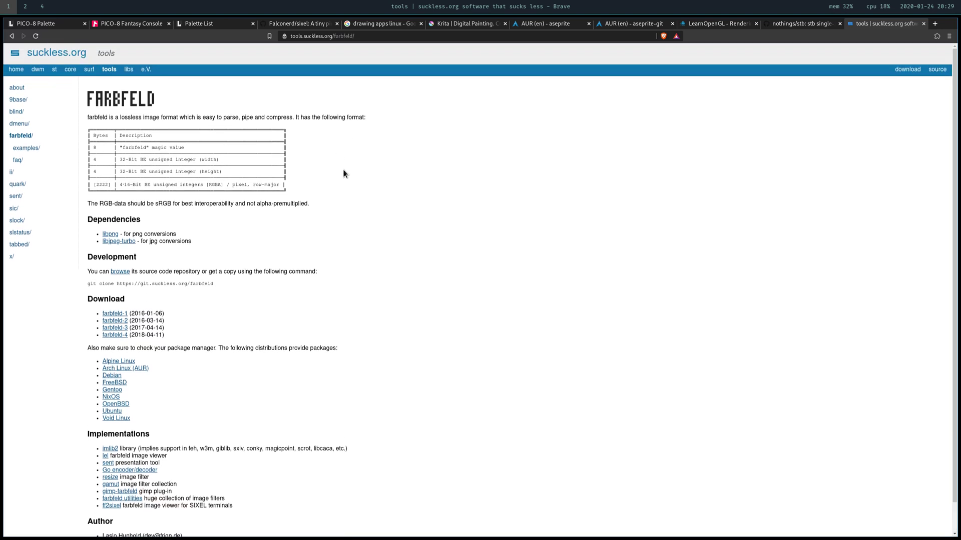
{"action": "key", "text": "super+2"}
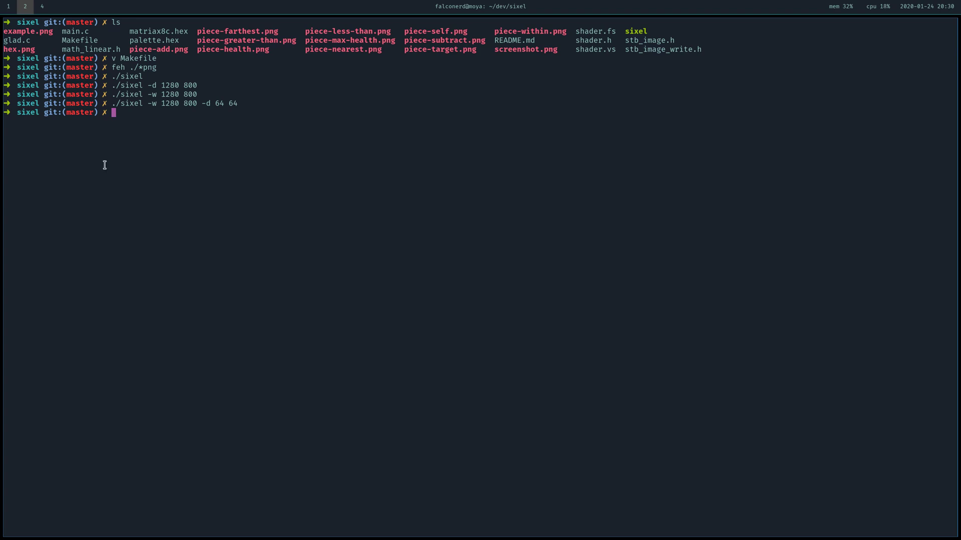
- Go back to workspace 1 and bring up the Falconerd/sixel repository tab in Brave
{"action": "left_click", "coordinate": [9, 10]}
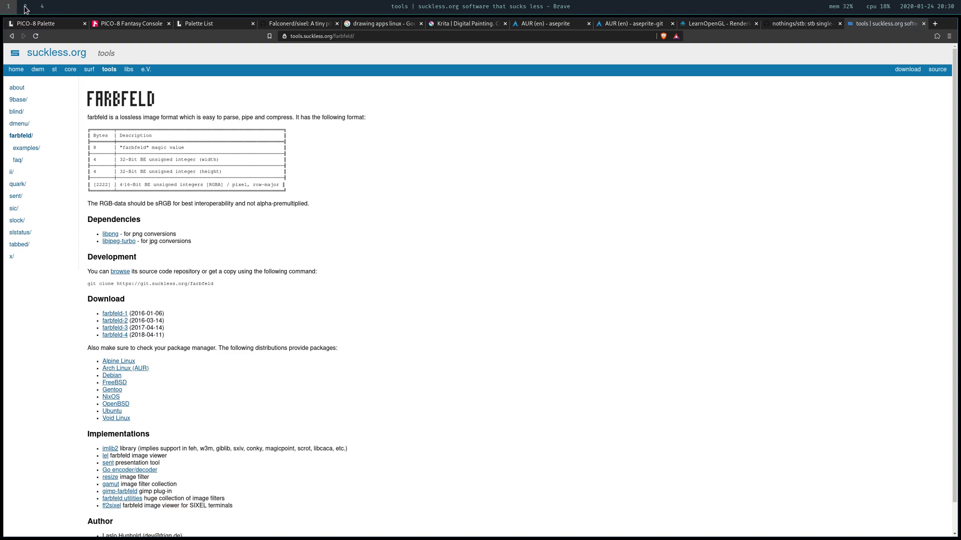
{"action": "left_click", "coordinate": [221, 25]}
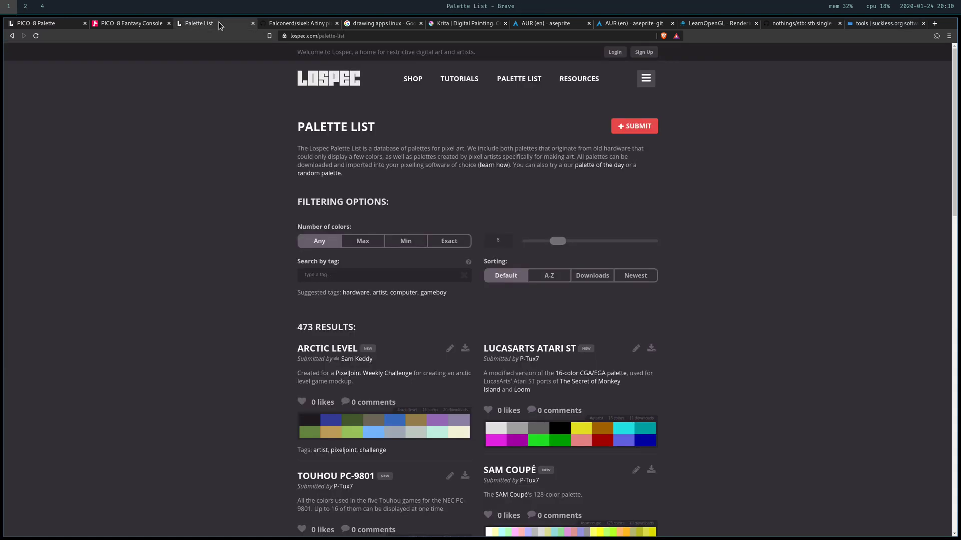
{"action": "left_click", "coordinate": [288, 26]}
{"action": "scroll", "coordinate": [175, 291], "scroll_direction": "up", "scroll_amount": 2}
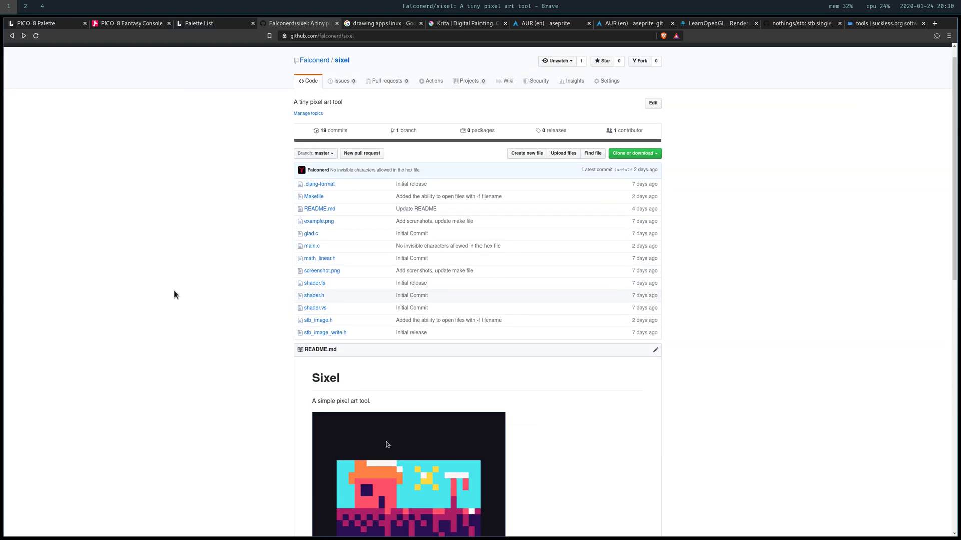
- Open main.c from the sixel file list and zoom the page to 400% to read the code
{"action": "scroll", "coordinate": [173, 291], "scroll_direction": "down", "scroll_amount": 10}
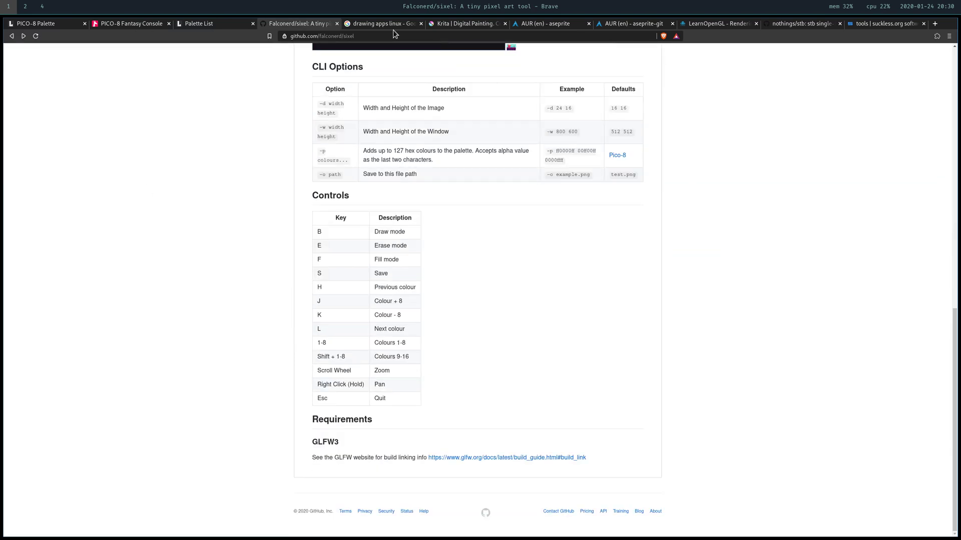
{"action": "scroll", "coordinate": [230, 327], "scroll_direction": "up", "scroll_amount": 1}
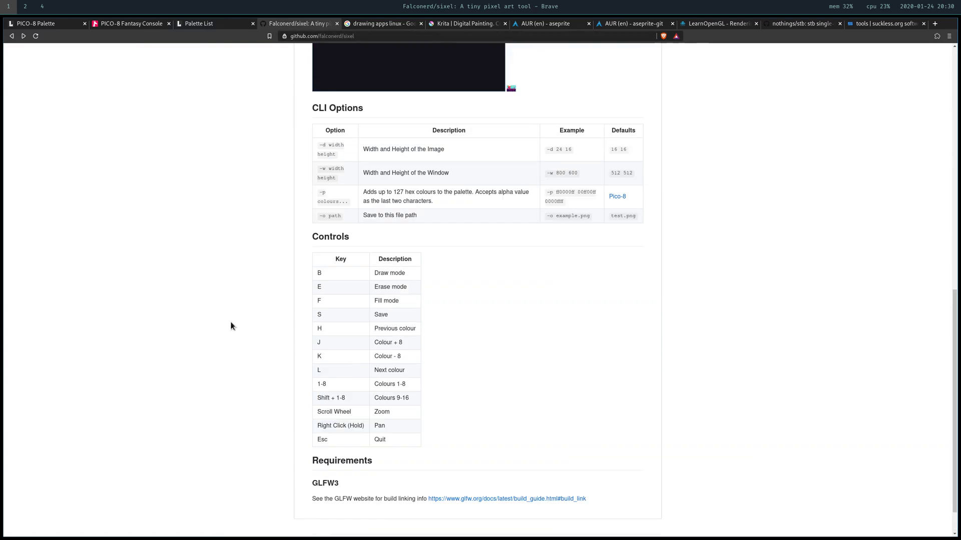
{"action": "scroll", "coordinate": [230, 323], "scroll_direction": "up", "scroll_amount": 10}
{"action": "left_click", "coordinate": [312, 211]}
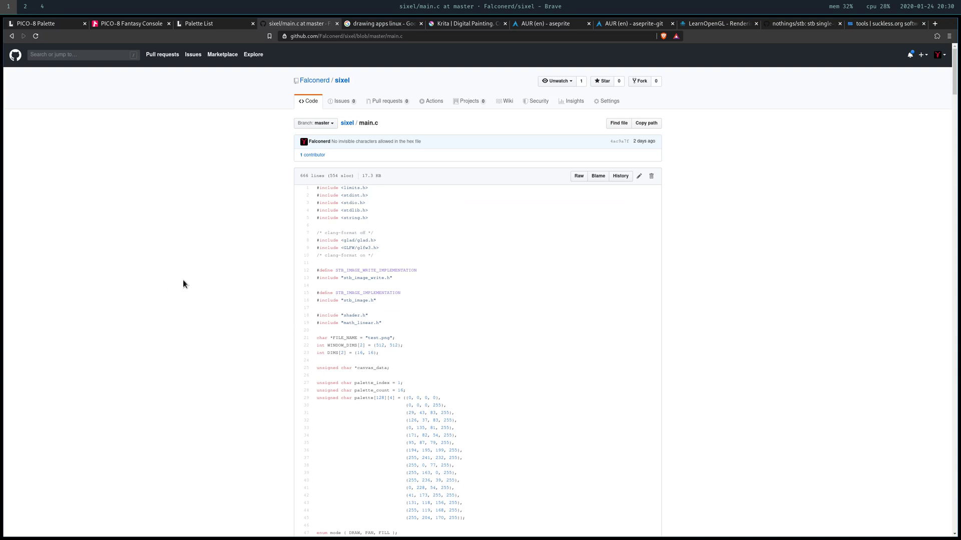
{"action": "scroll", "coordinate": [182, 280], "scroll_direction": "down", "scroll_amount": 20}
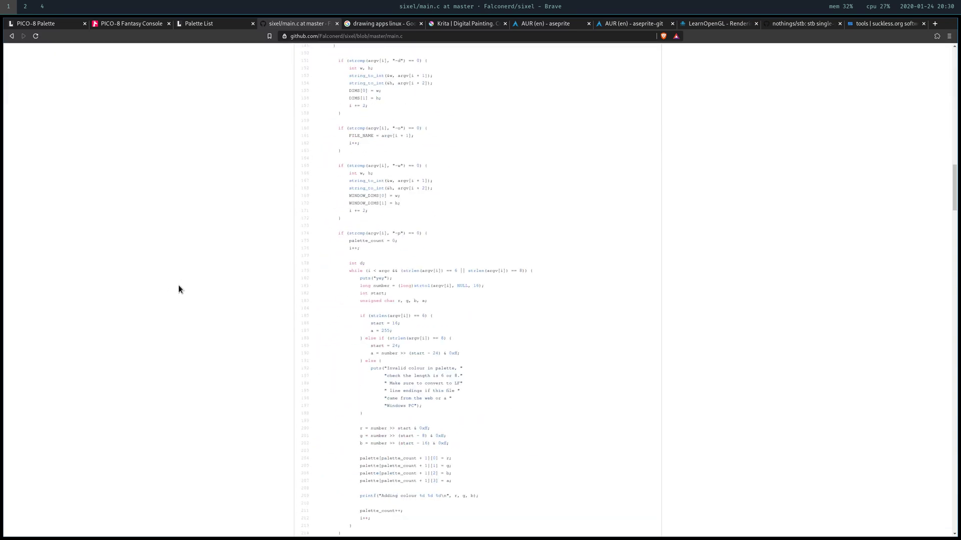
{"action": "key", "text": "ctrl+plus"}
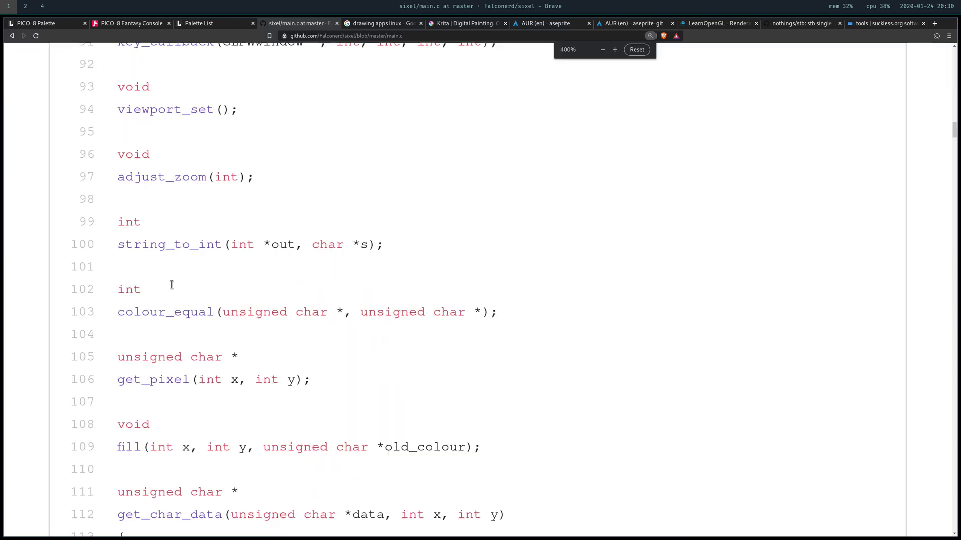
{"action": "scroll", "coordinate": [173, 284], "scroll_direction": "up", "scroll_amount": 10}
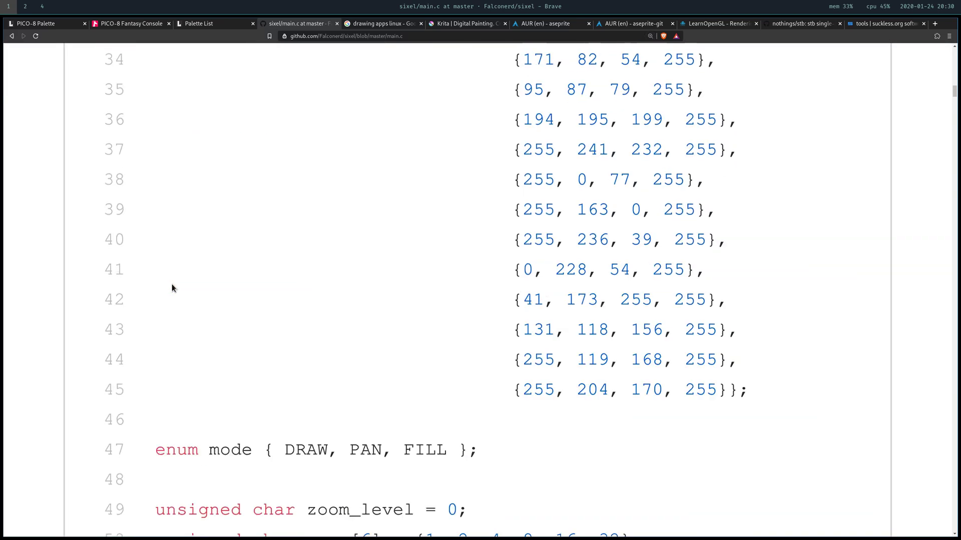
{"action": "scroll", "coordinate": [173, 283], "scroll_direction": "up", "scroll_amount": 10}
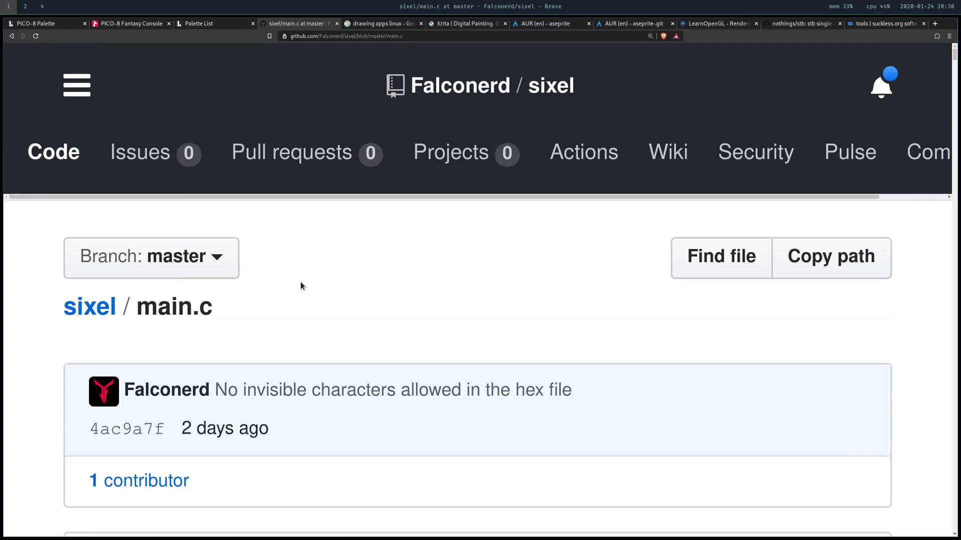